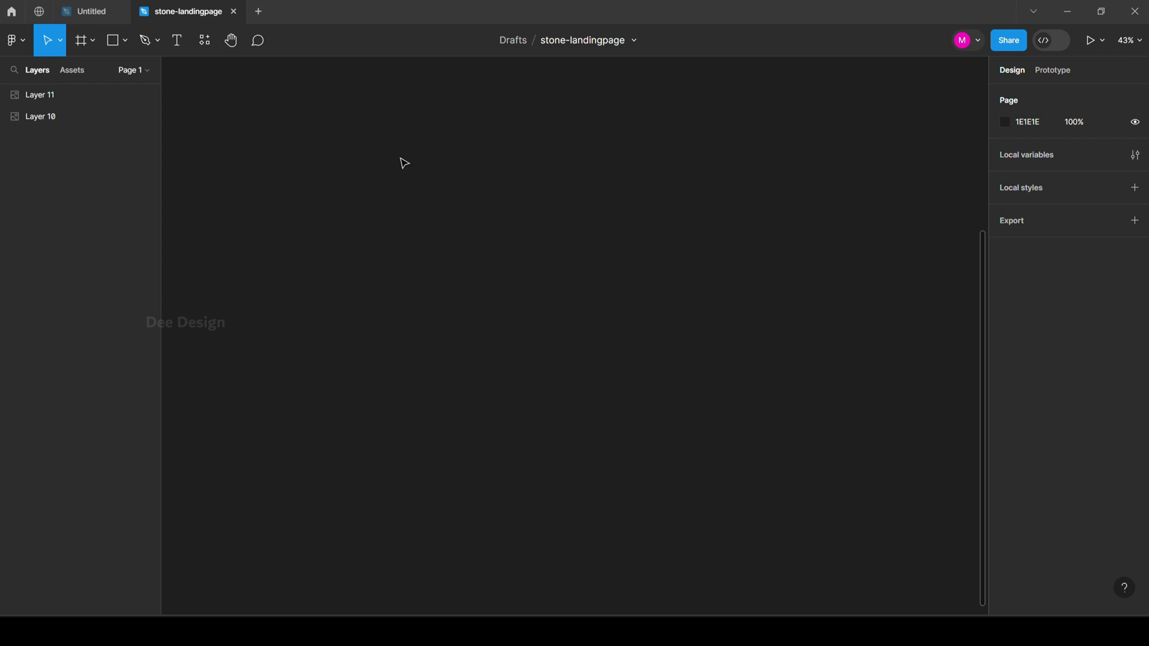
Step: Create a MacBook Air desktop frame (1280×832) and set its fill colour to 121314
left_click(80, 42)
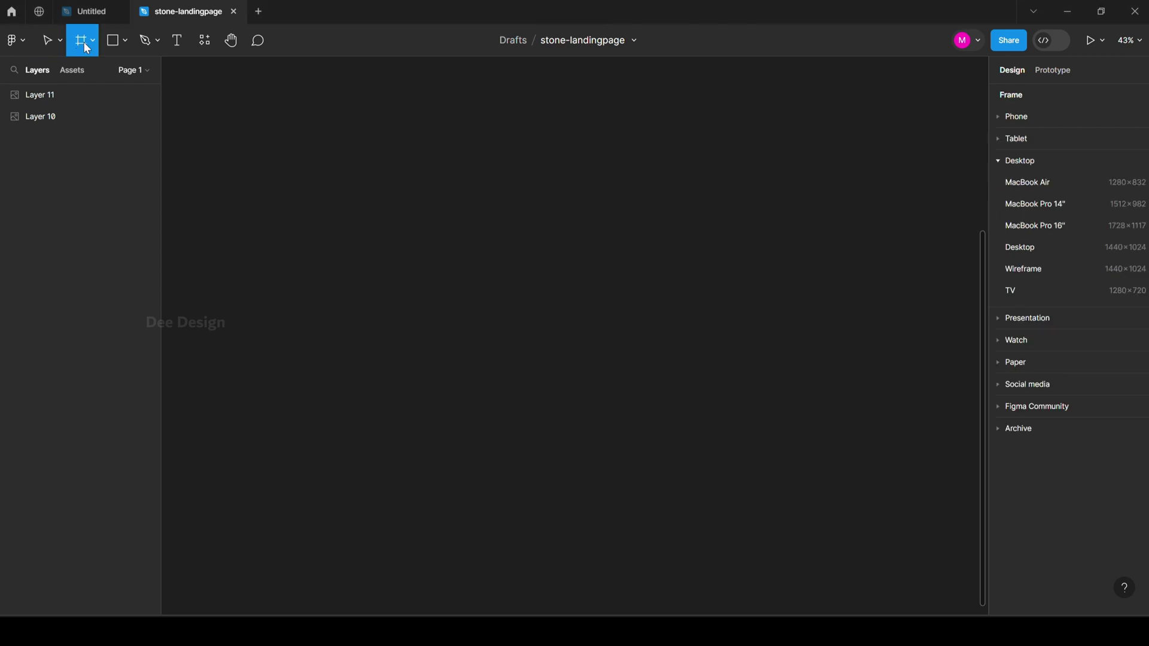
left_click(1063, 184)
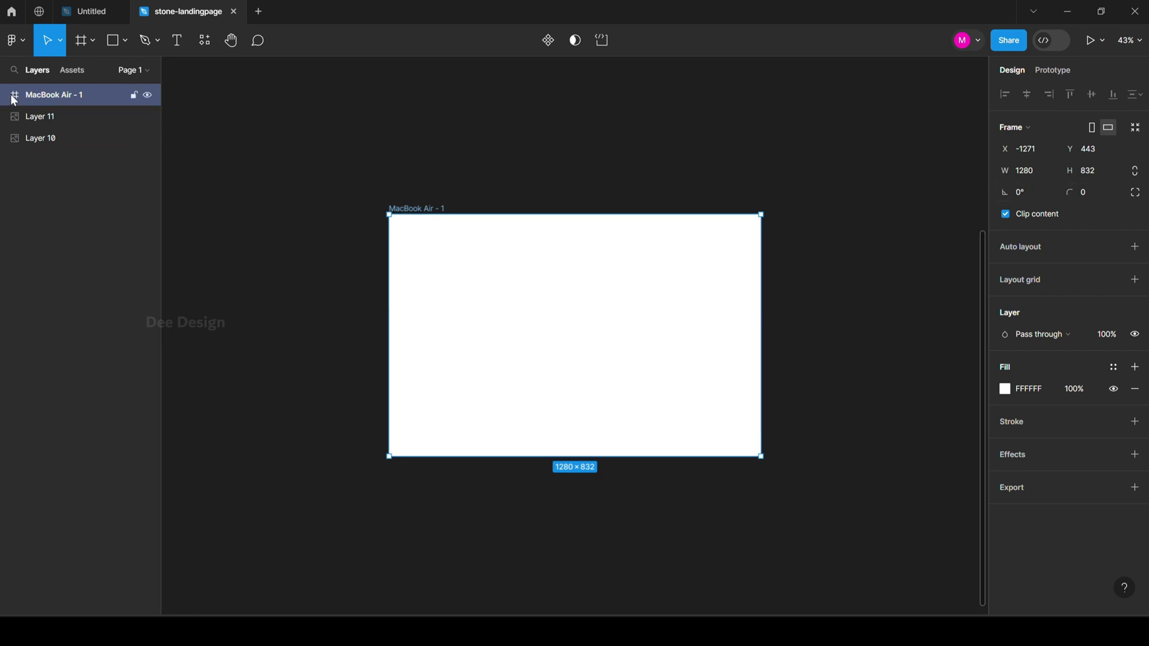
key("Escape")
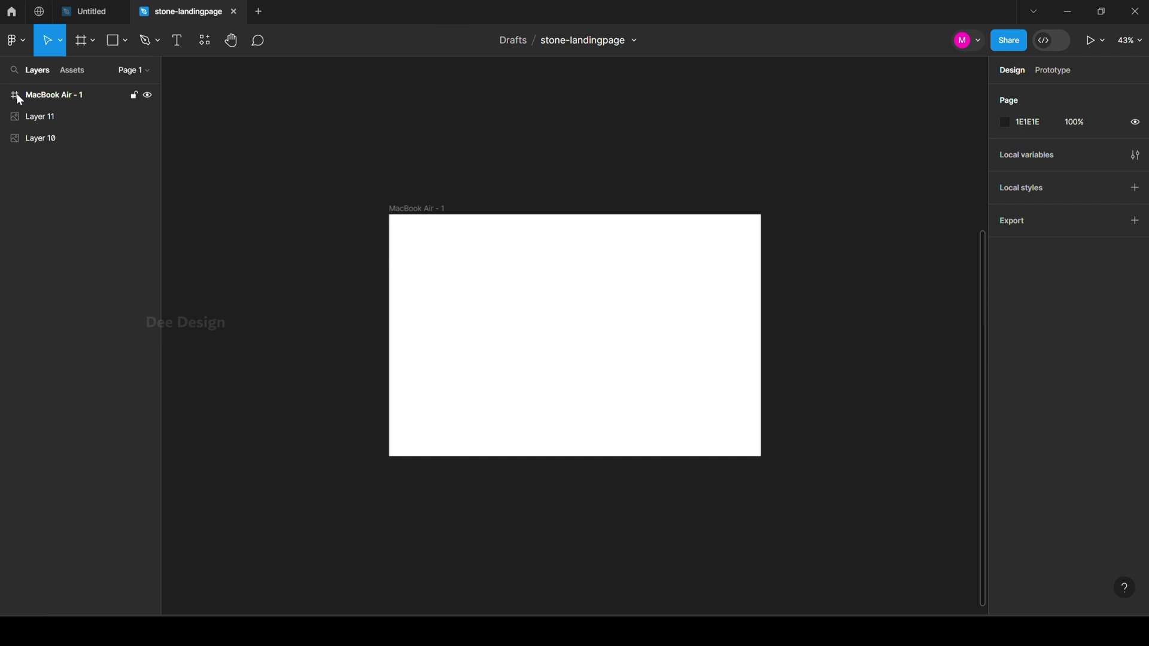
double_click(16, 95)
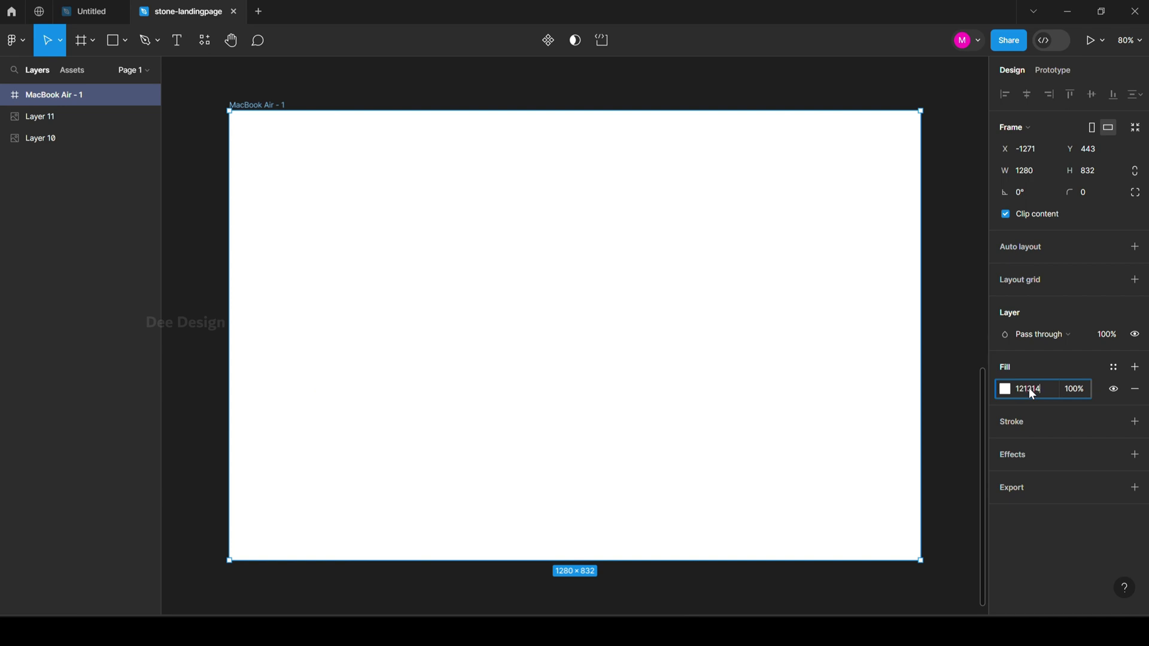
key("Return")
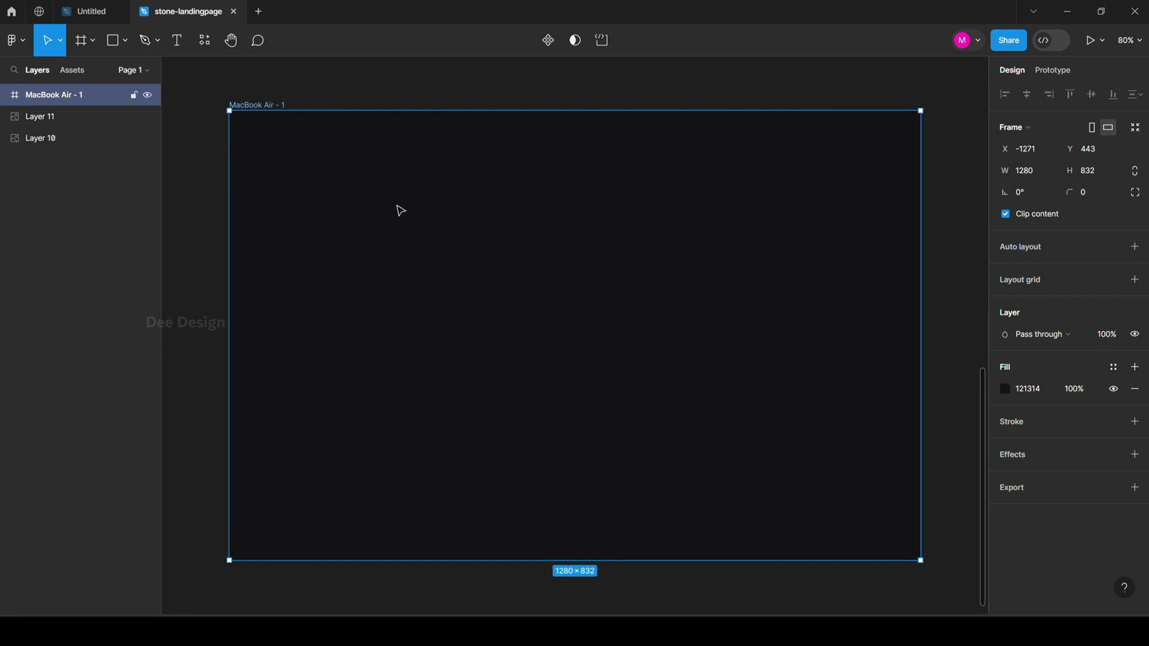
Step: Copy the tall, narrow crystal image from above the frame and paste it into the MacBook Air frame
scroll(418, 336, "up", 6)
scroll(418, 336, "left", 2)
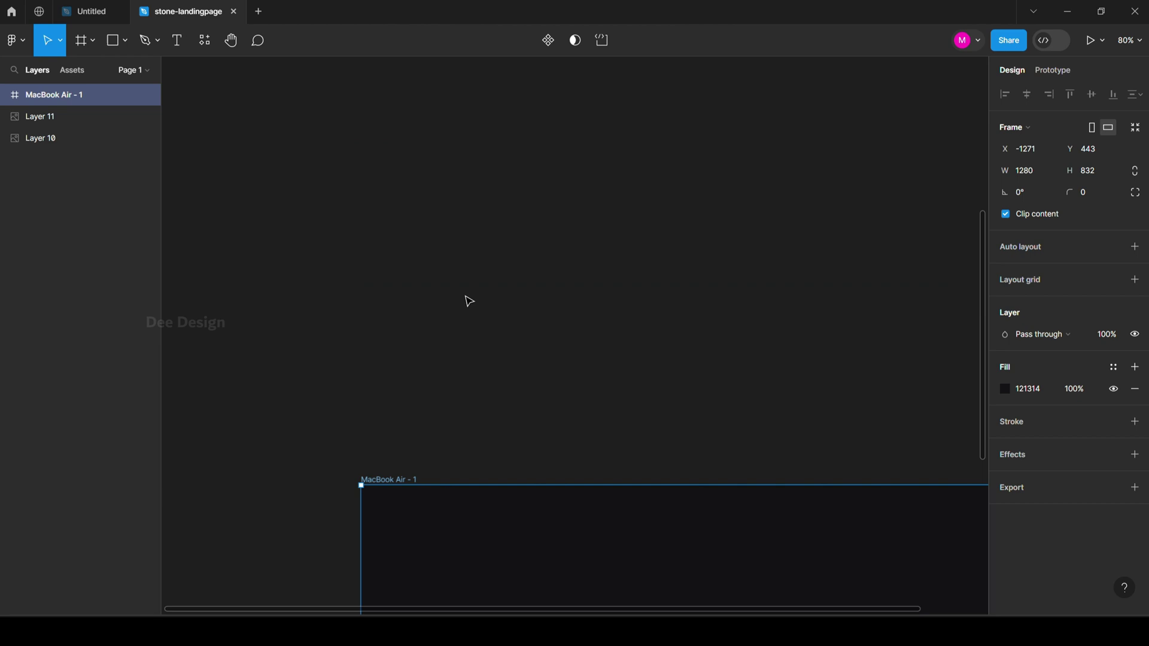
scroll(446, 197, "down", 5)
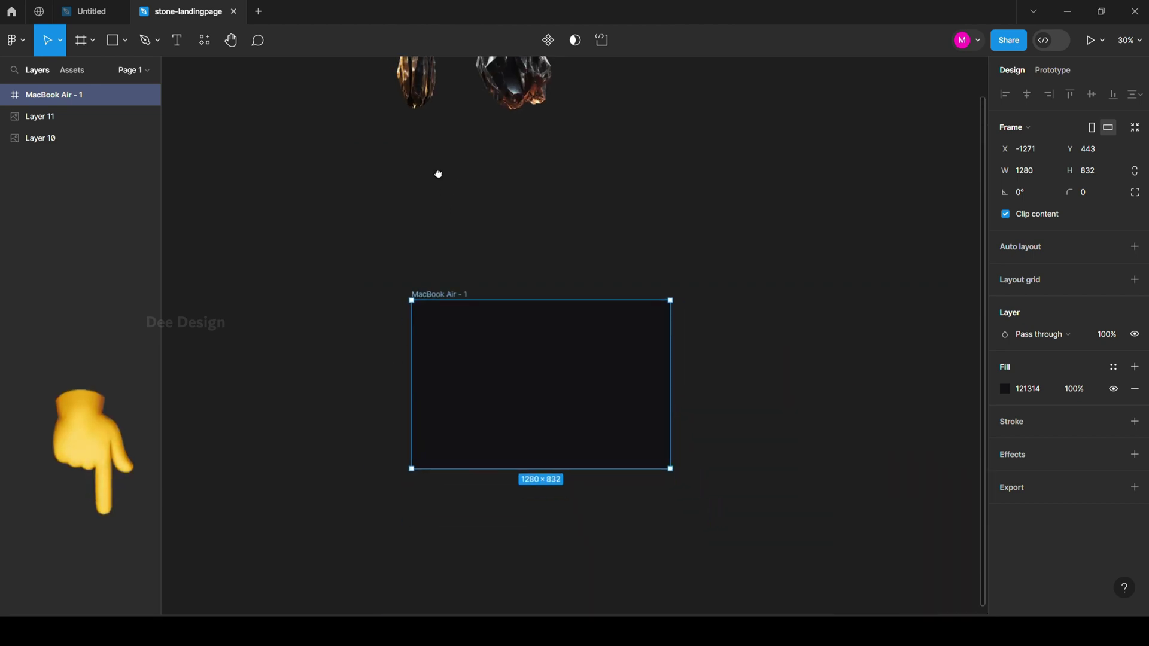
scroll(455, 240, "up", 3)
scroll(468, 314, "down", 1)
scroll(458, 269, "up", 4)
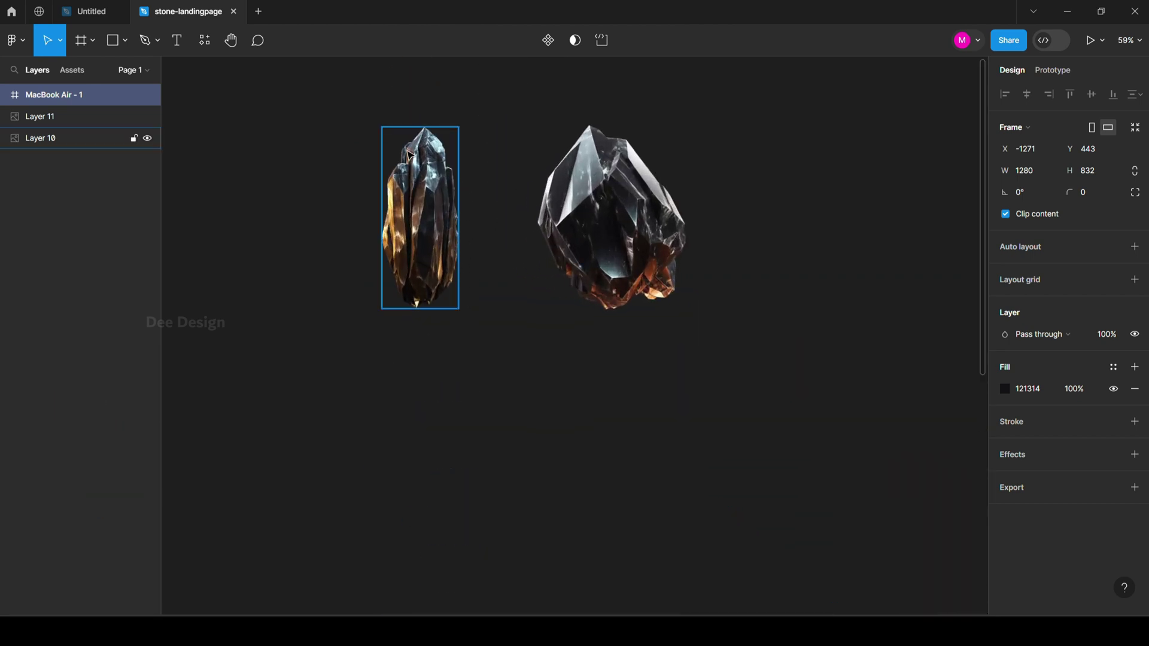
scroll(407, 157, "up", 1)
left_click(487, 287)
left_click(443, 239)
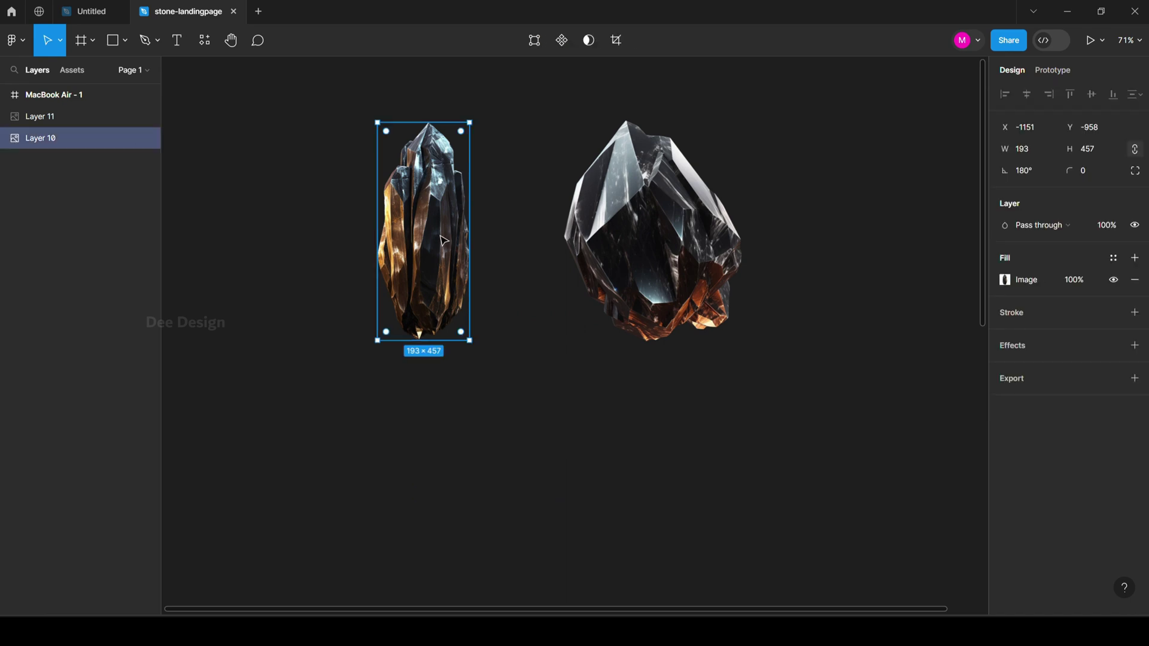
scroll(443, 239, "down", 5)
scroll(472, 433, "up", 4)
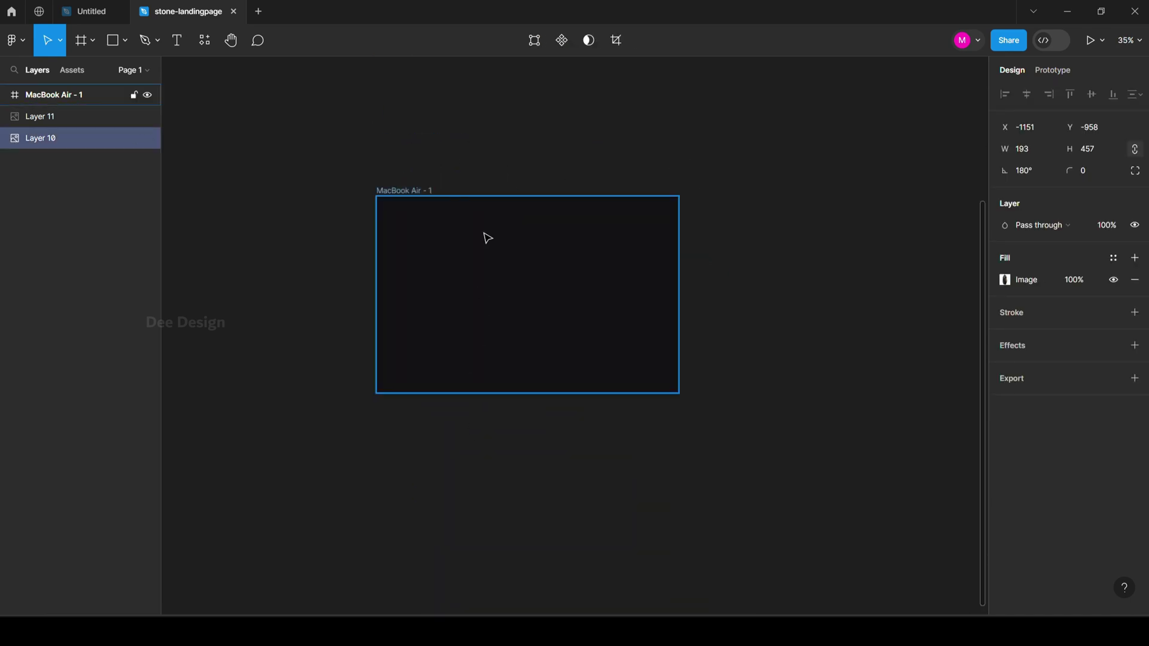
left_click(394, 194)
scroll(452, 311, "up", 3)
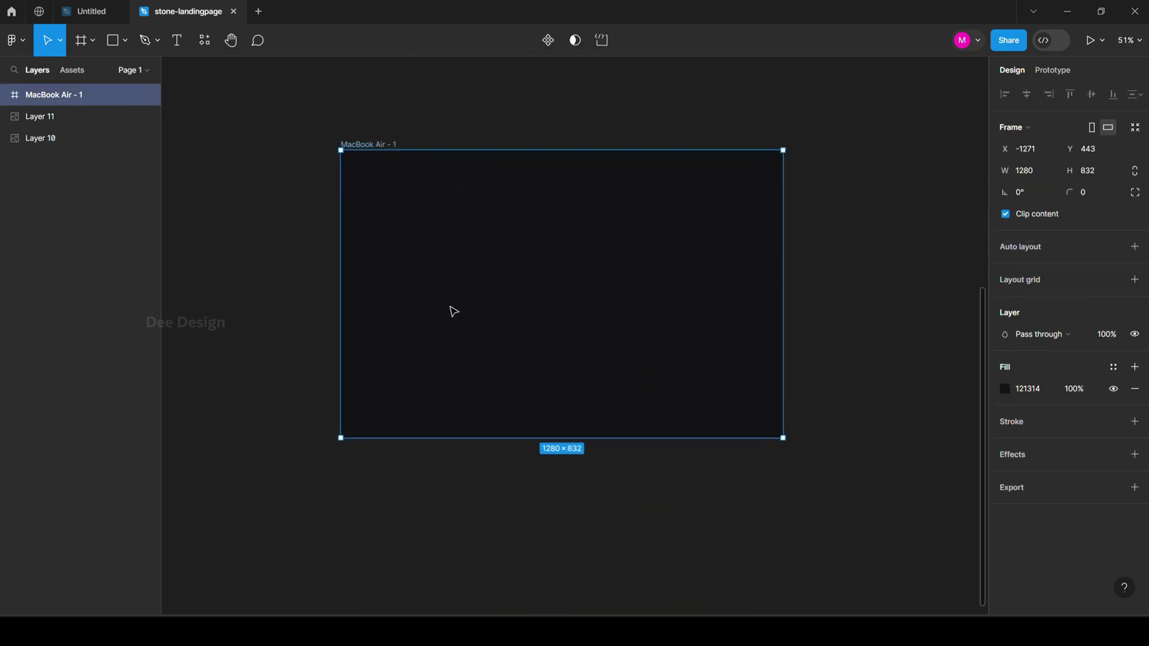
key("ctrl+v")
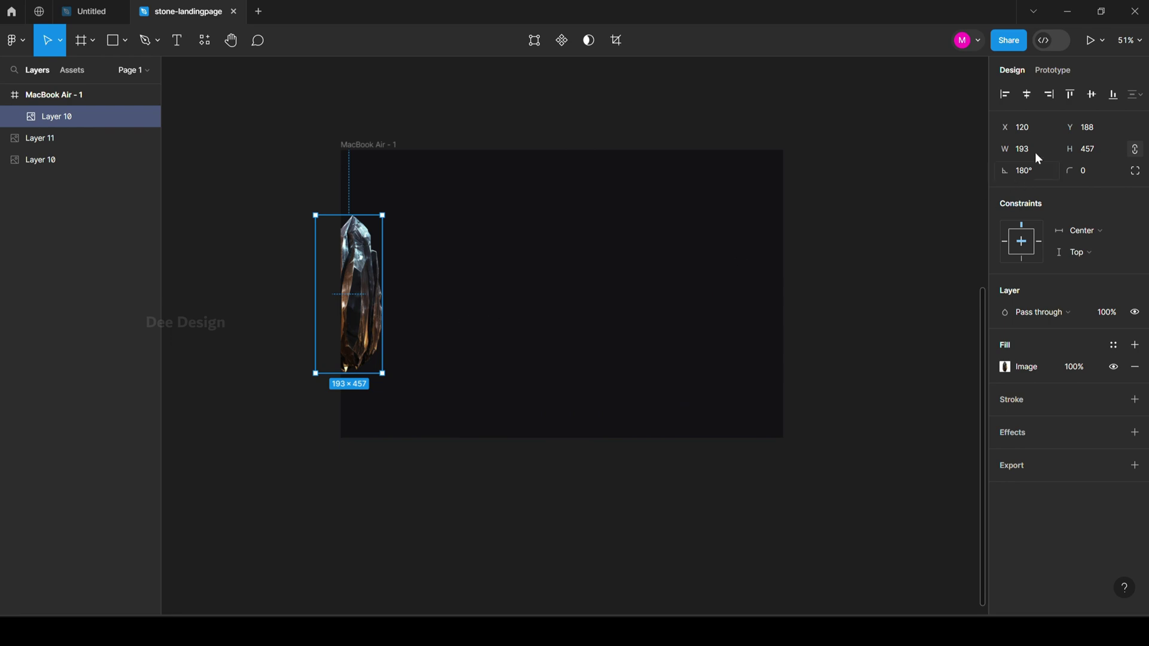
Step: Centre the pasted crystal horizontally and vertically in the MacBook Air frame
left_click(1027, 96)
left_click(1092, 94)
scroll(557, 312, "up", 1)
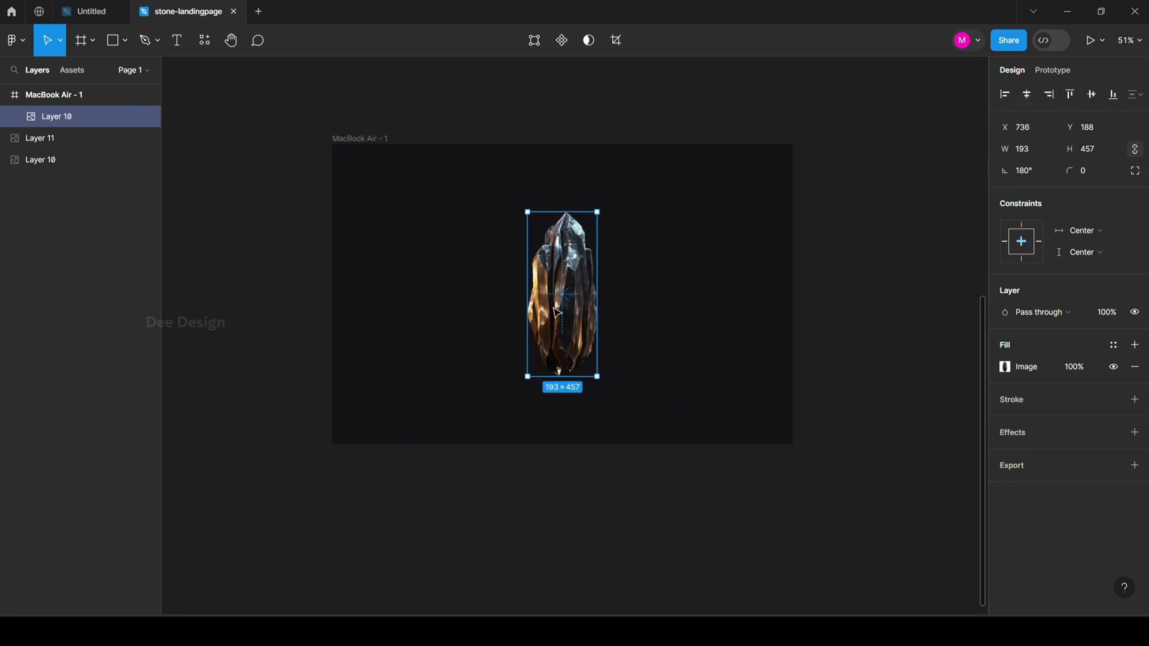
left_click(21, 97)
key("shift+2")
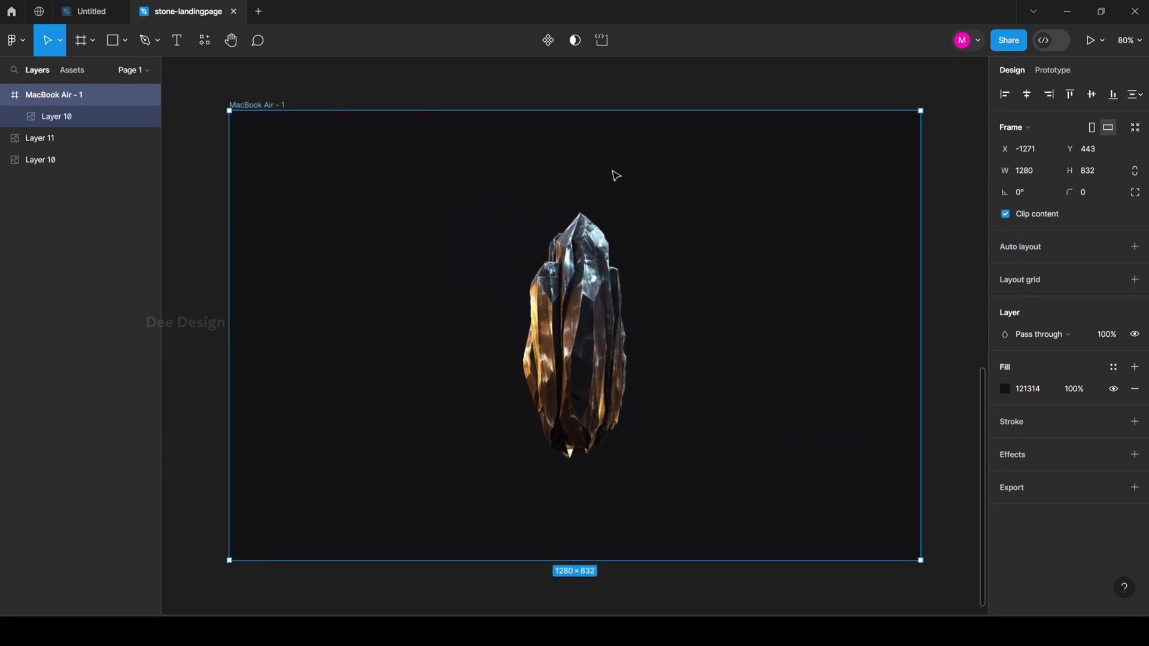
left_click(603, 101)
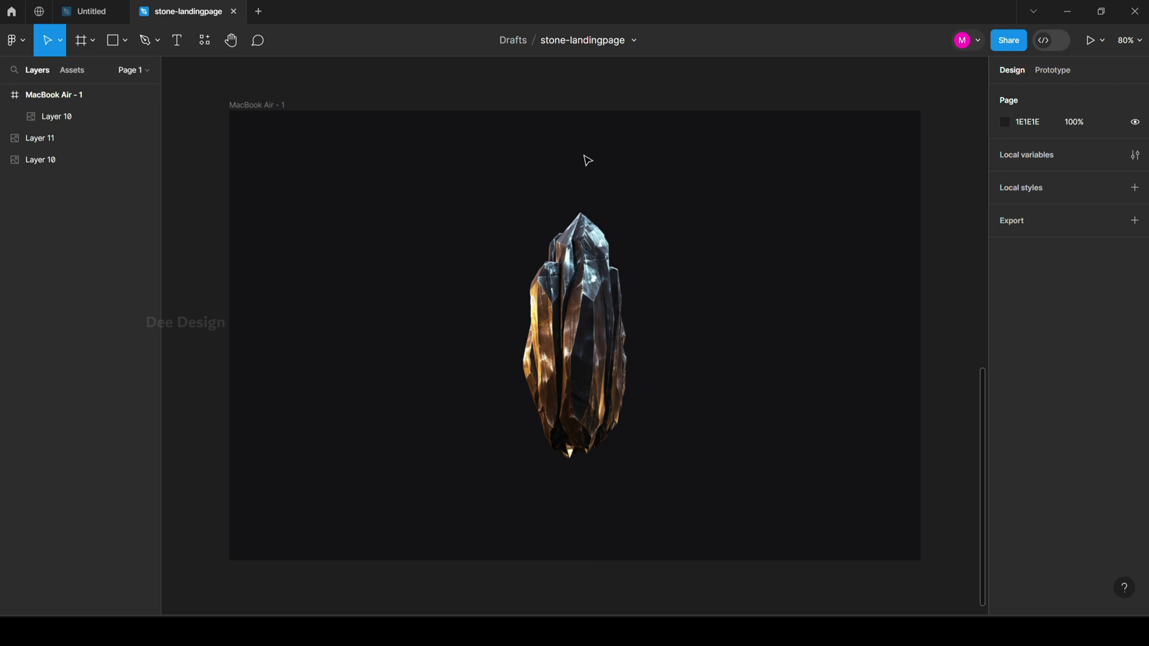
Step: Draw an ellipse of about 922×541 over the crystal and centre it in the frame
left_click(125, 40)
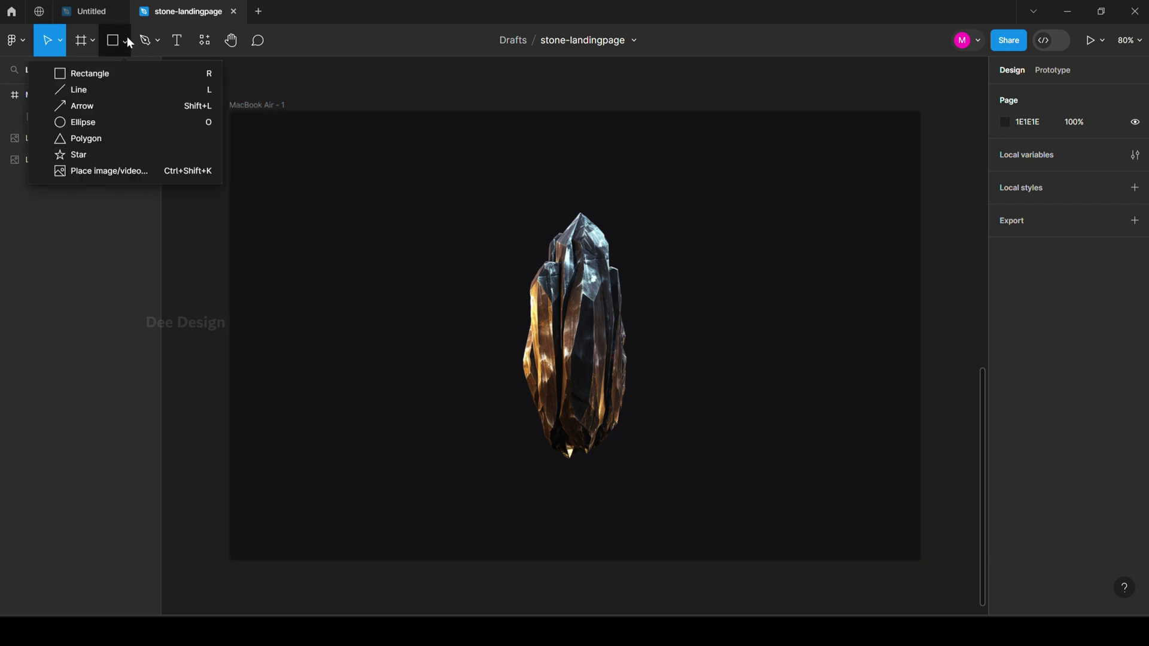
left_click(102, 122)
left_click_drag(316, 189, 814, 482)
left_click_drag(635, 345, 645, 344)
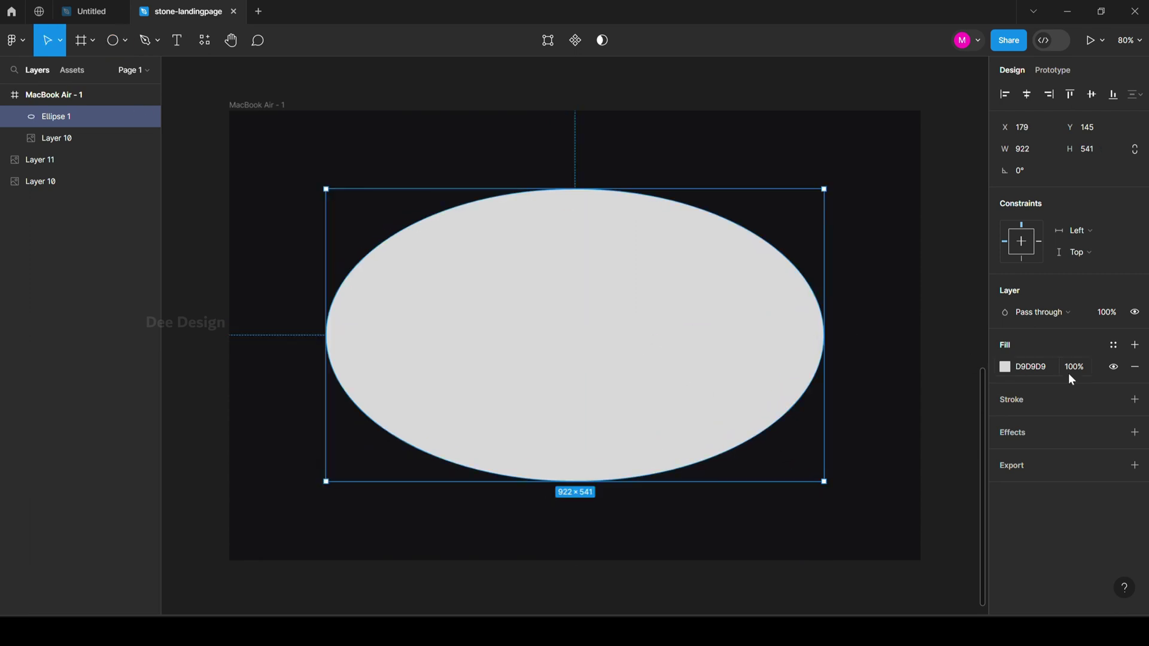
Step: Give the ellipse a radial gradient fill and set its centre stop colour to B0582B
left_click(1006, 368)
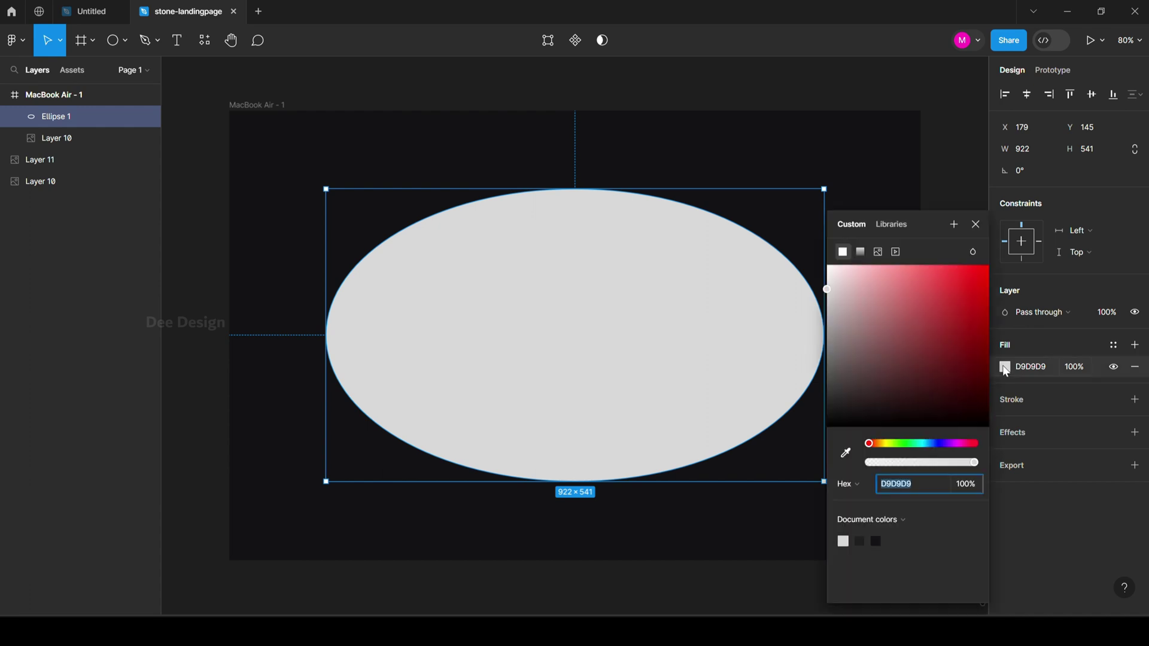
left_click(861, 252)
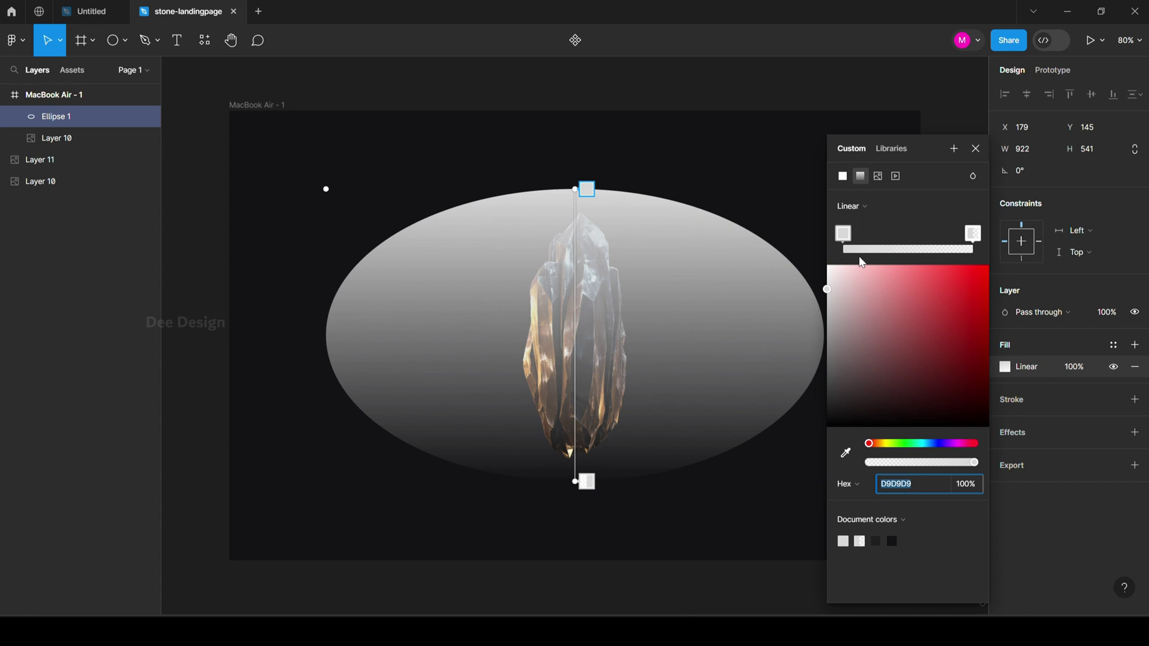
left_click(868, 210)
left_click(867, 224)
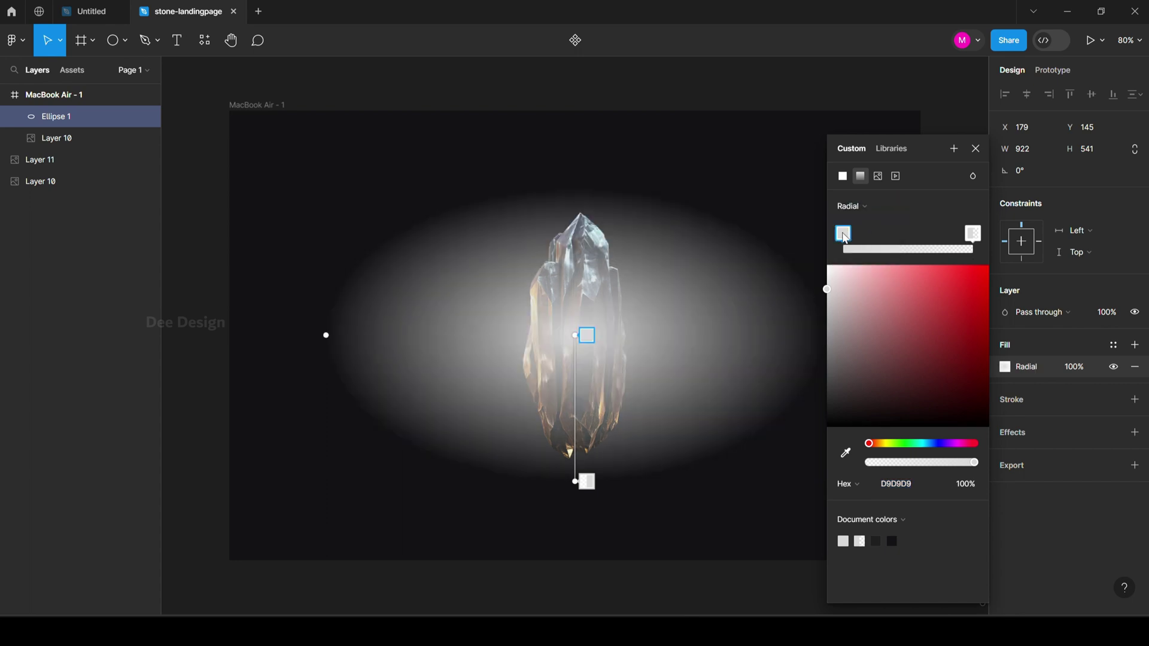
left_click(895, 489)
type("b")
type("0582b")
key("Return")
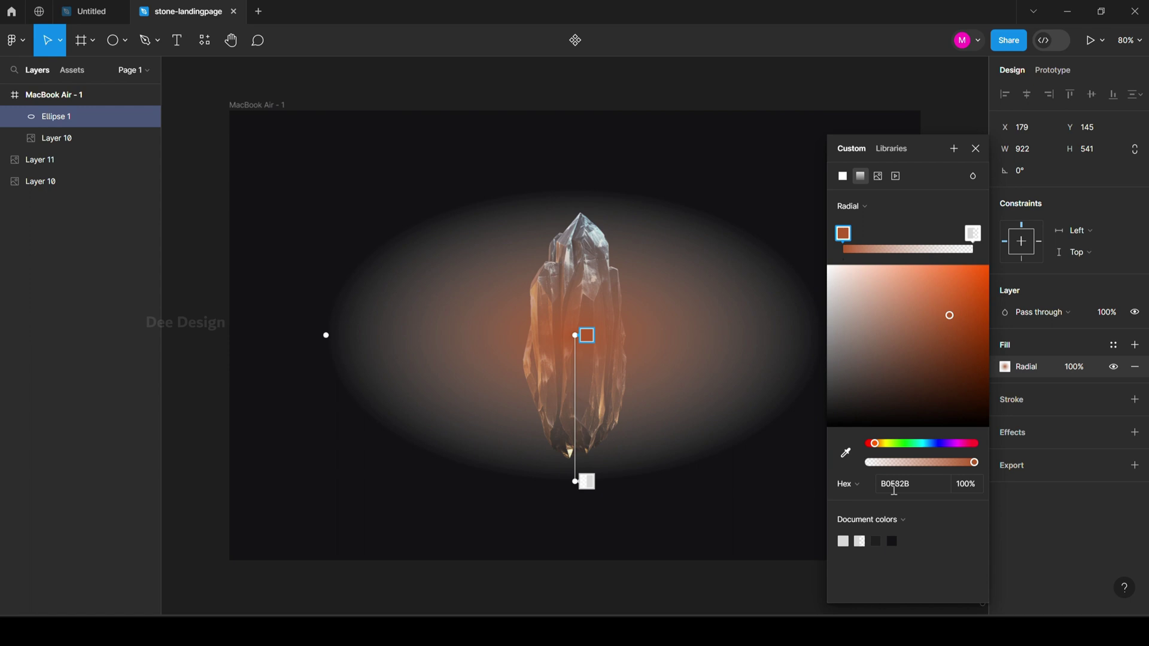
Step: Set the outer stop of the ellipse's radial gradient to colour 000000
left_click(976, 237)
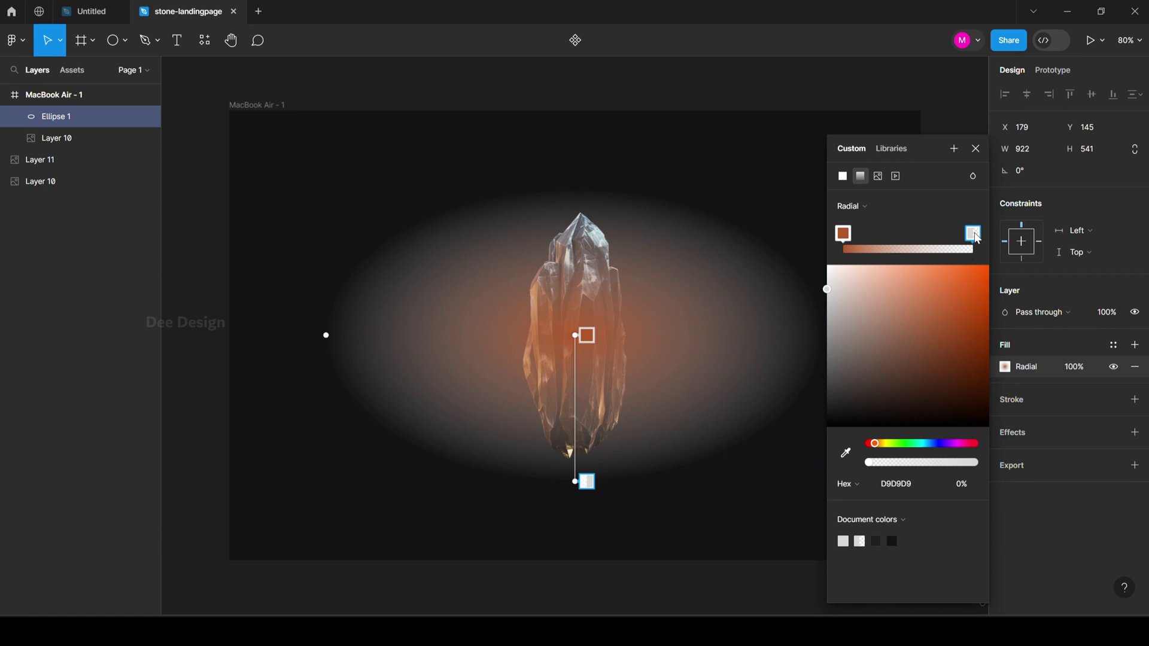
left_click(915, 483)
type("00000")
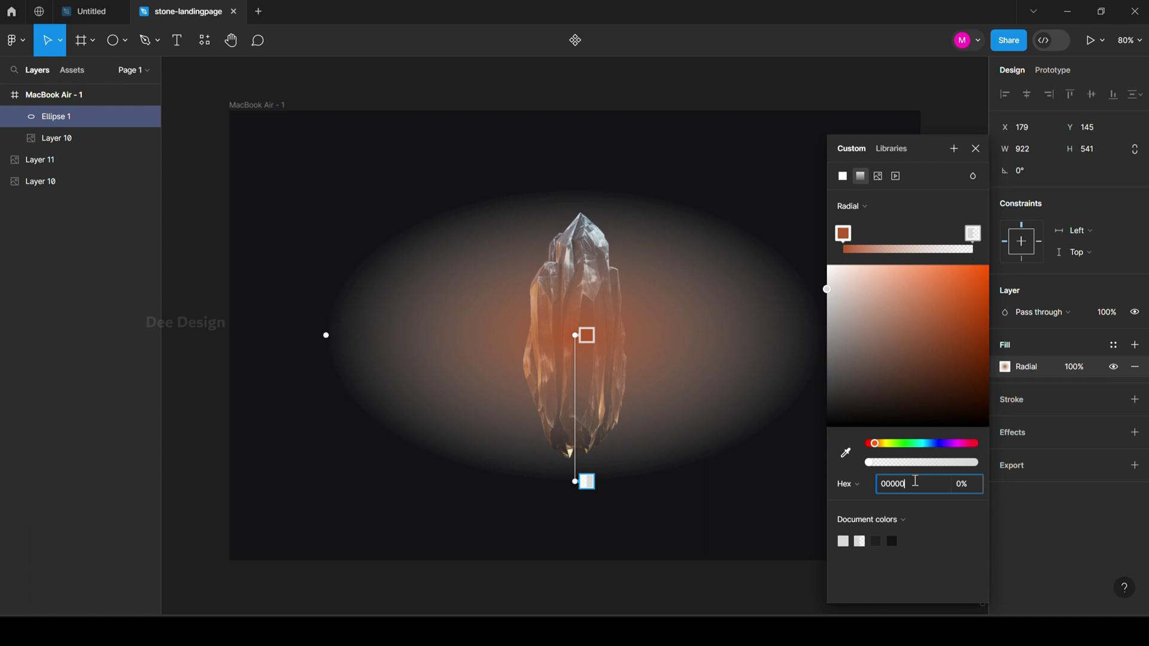
key("Return")
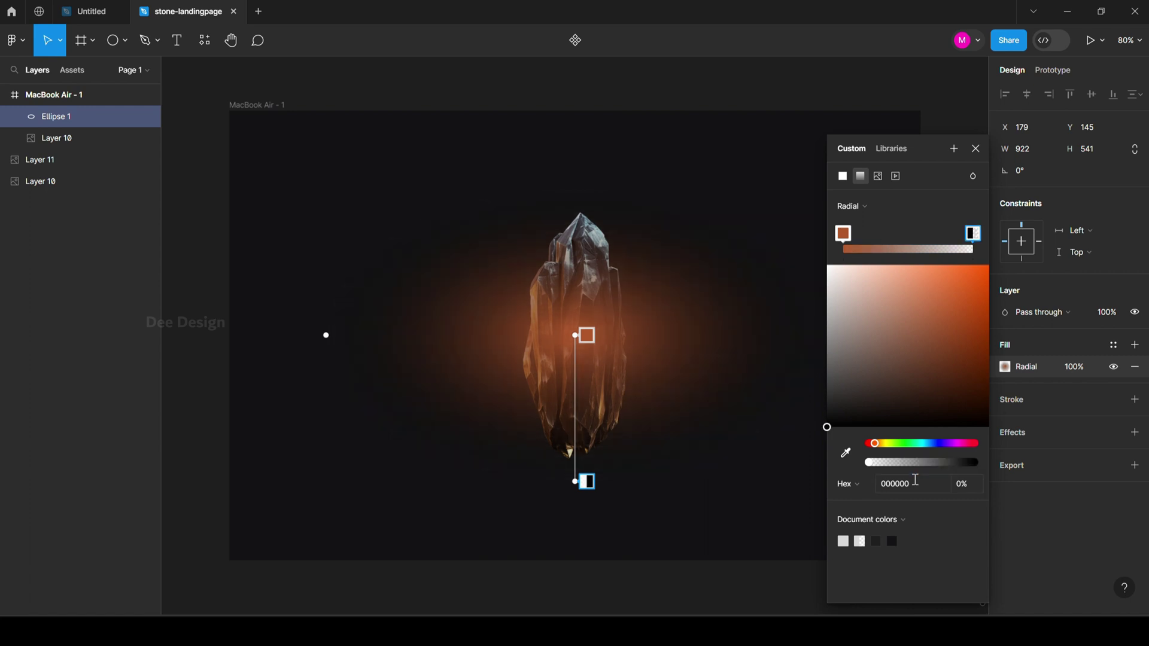
Step: Set the opacity of the gradient's centre stop to 50%
left_click(846, 234)
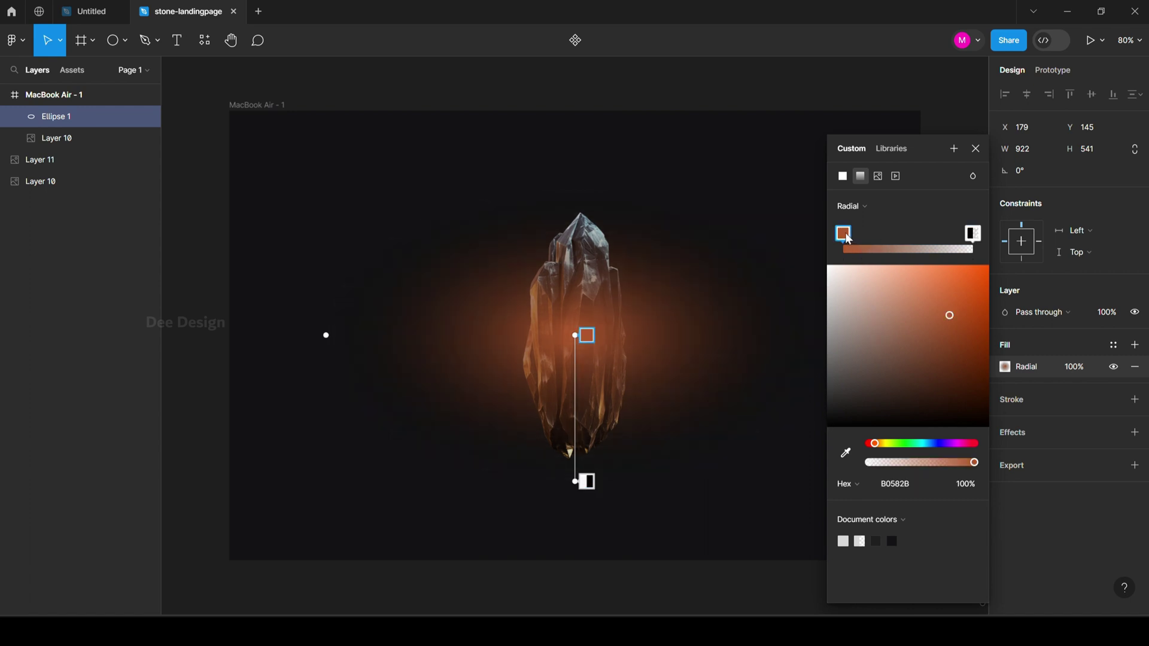
left_click(971, 485)
type("50")
key("Return")
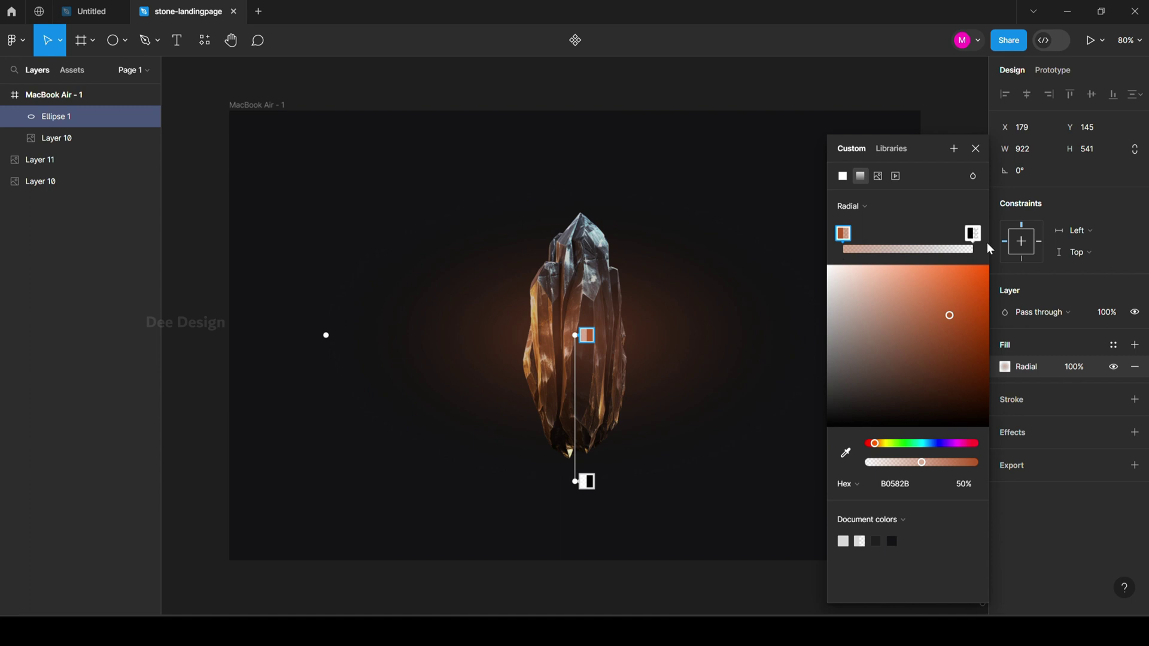
key("Escape")
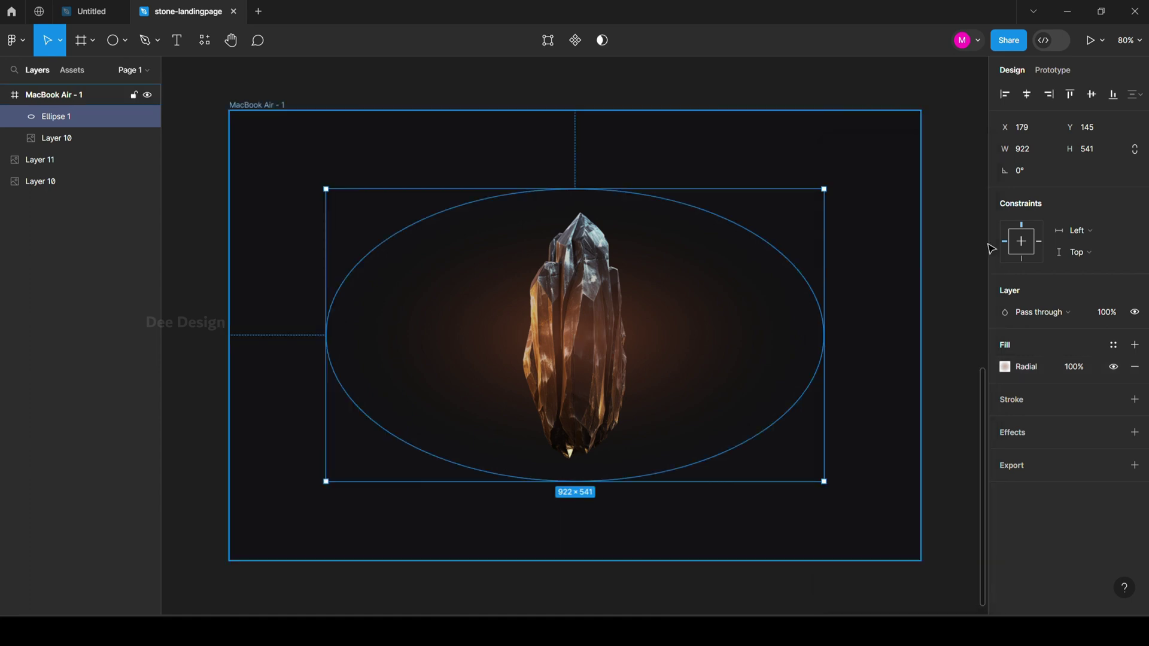
Step: Send the glow ellipse behind the crystal and stretch its height symmetrically to about 617
key("ctrl+bracketleft")
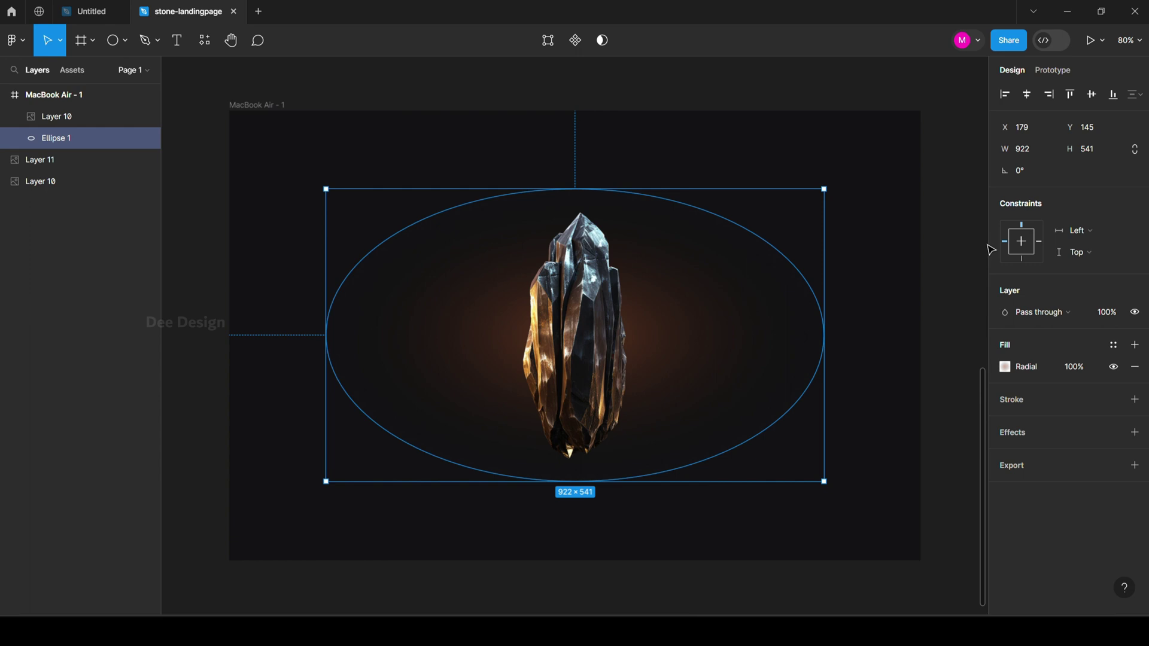
key("alt")
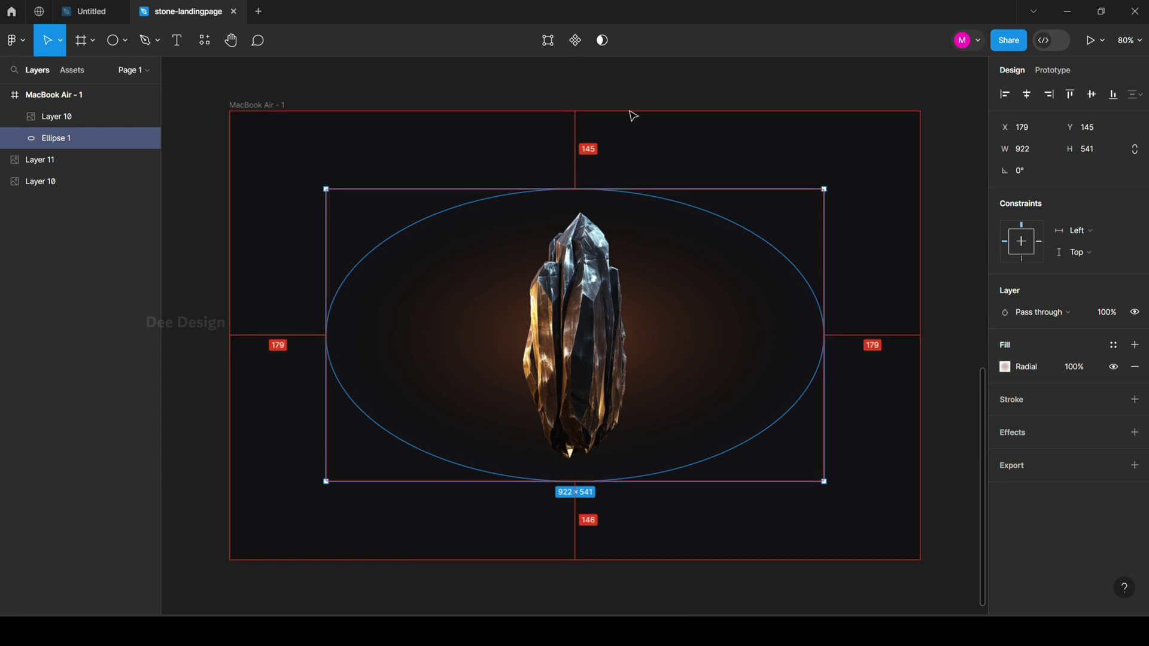
left_click_drag(572, 189, 573, 168)
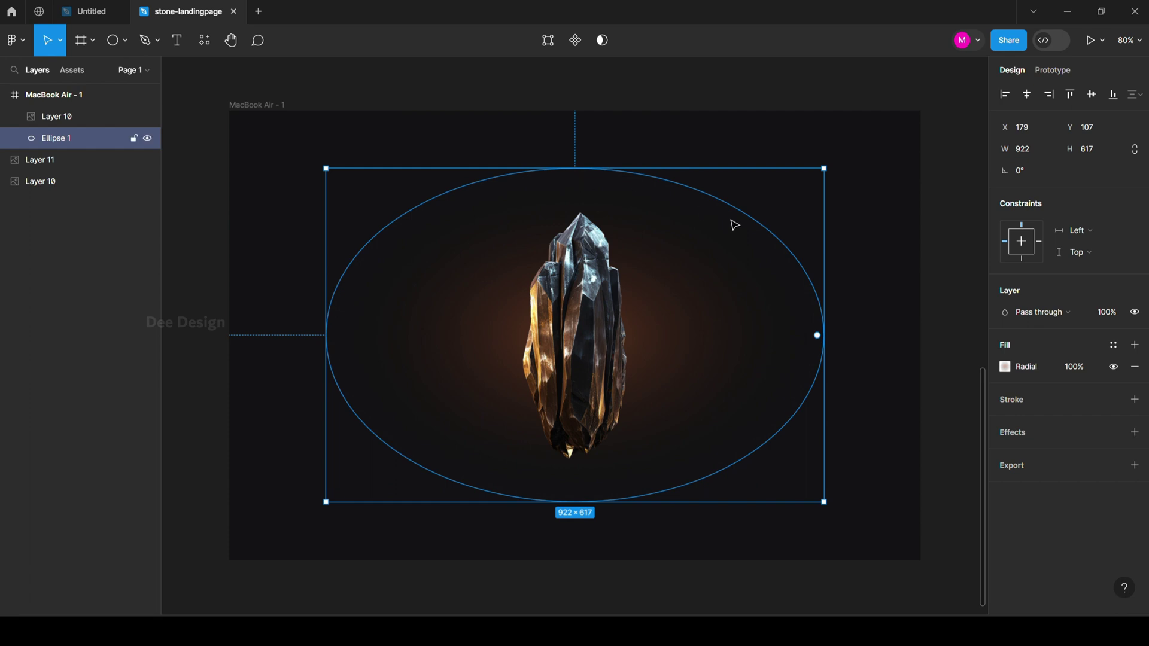
left_click(939, 224)
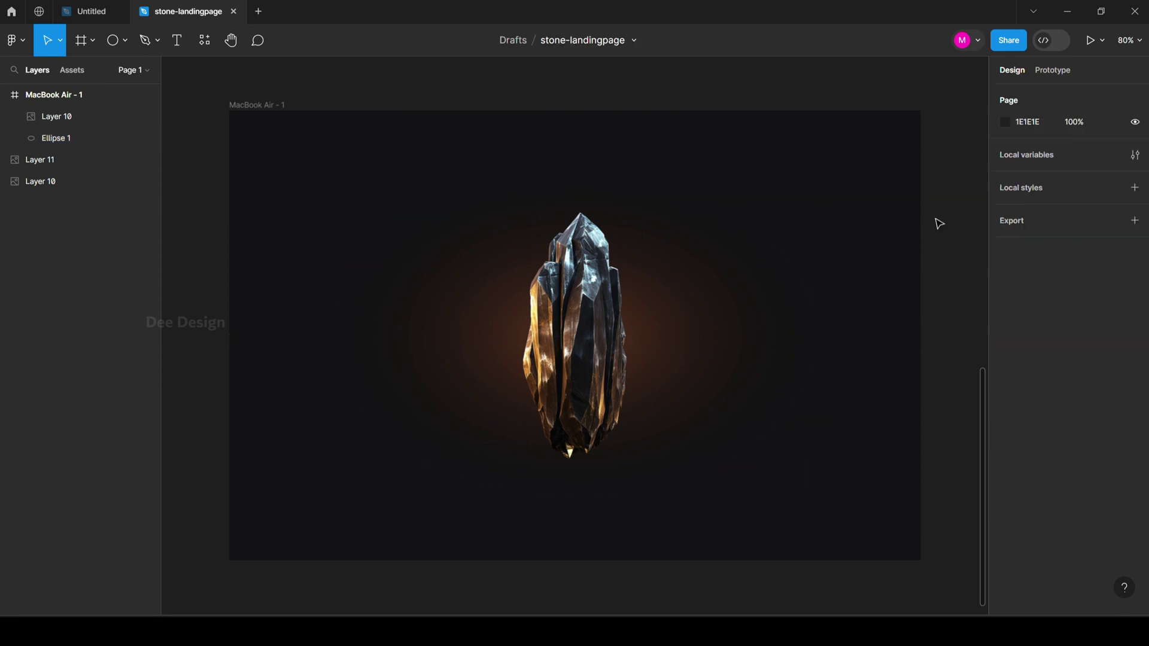
left_click_drag(564, 379, 687, 367)
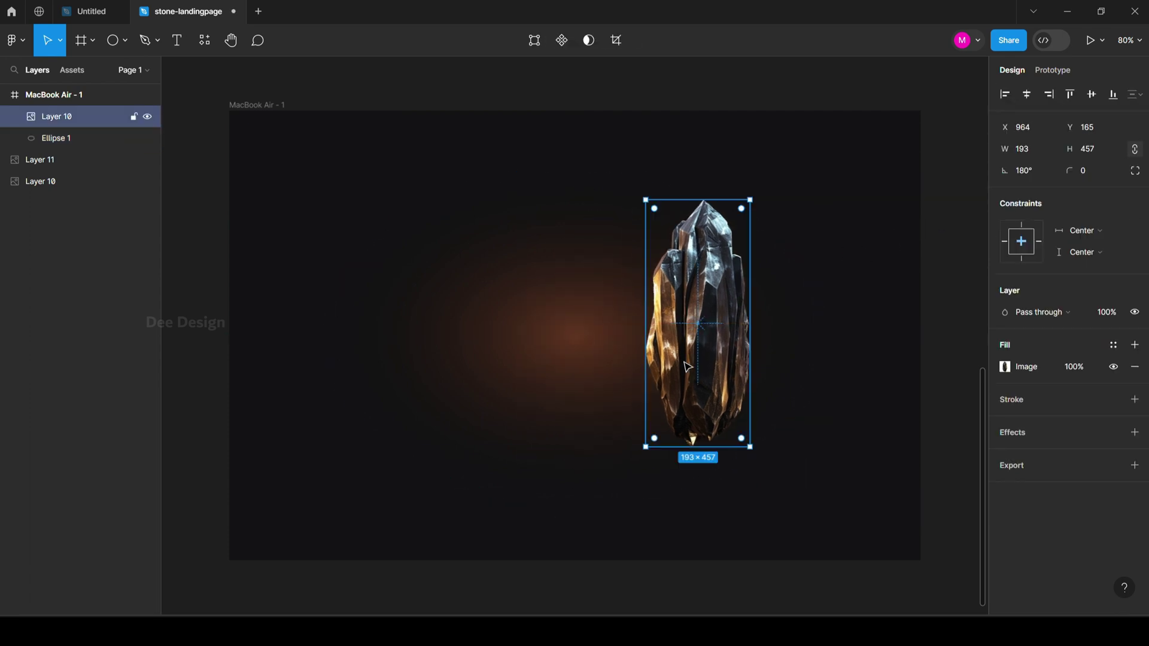
key("ctrl+z")
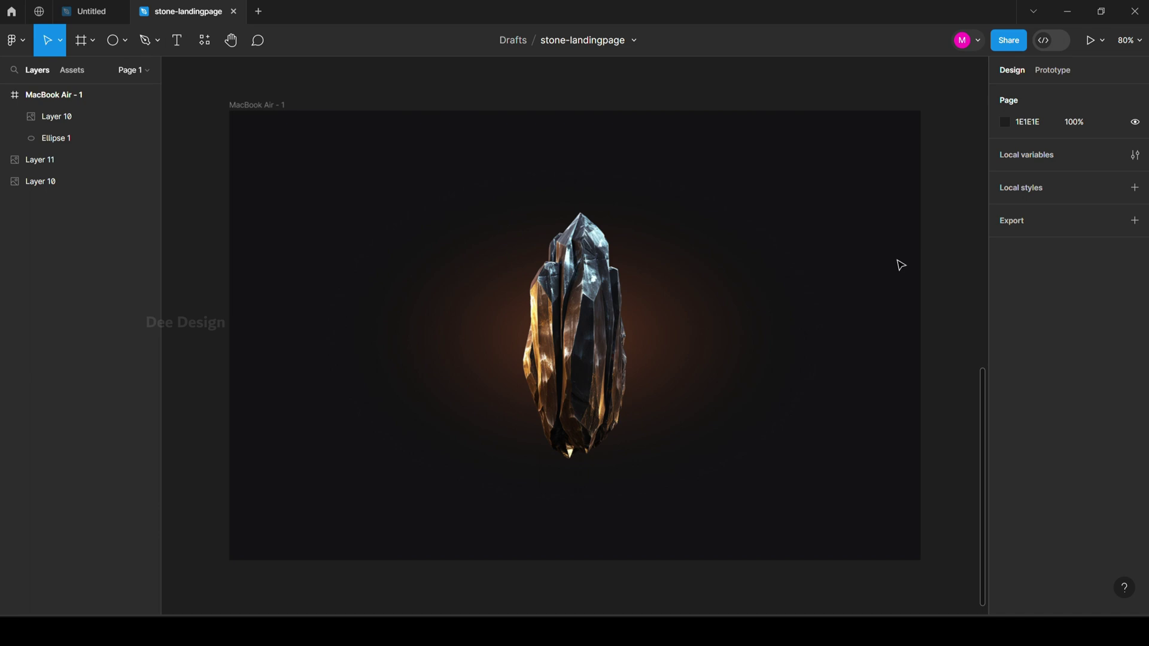
Step: Copy the wide dark crystal image from above the frame and paste it into the MacBook Air frame
left_click_drag(390, 131, 404, 405)
scroll(404, 406, "up", 5)
left_click(694, 183)
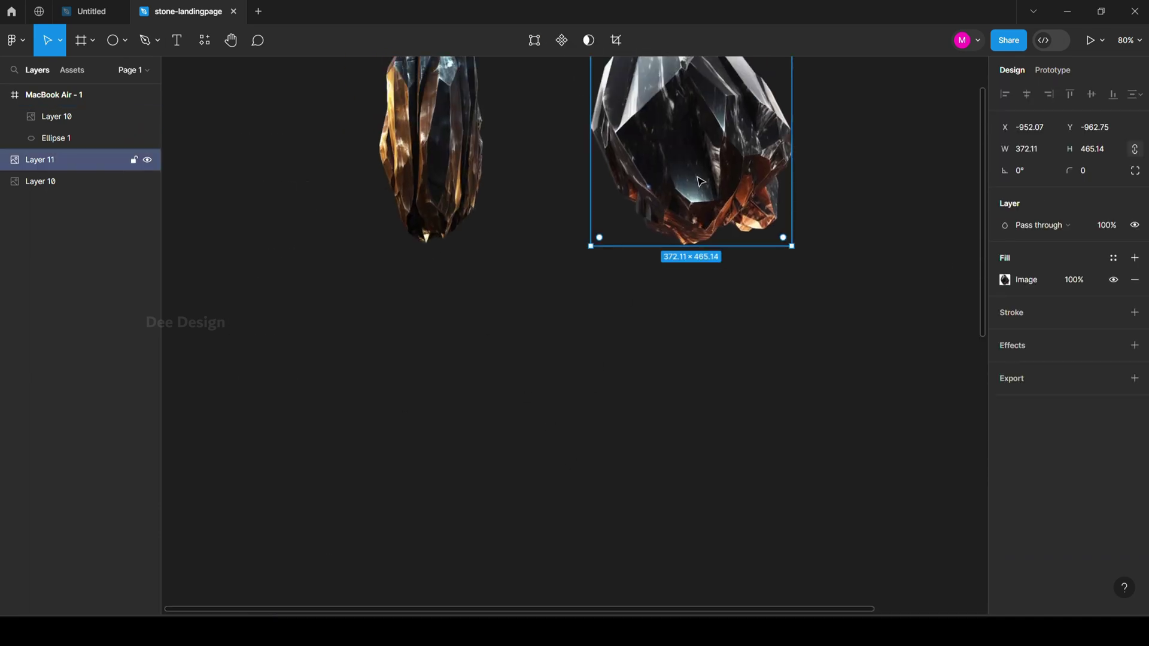
scroll(562, 210, "down", 5)
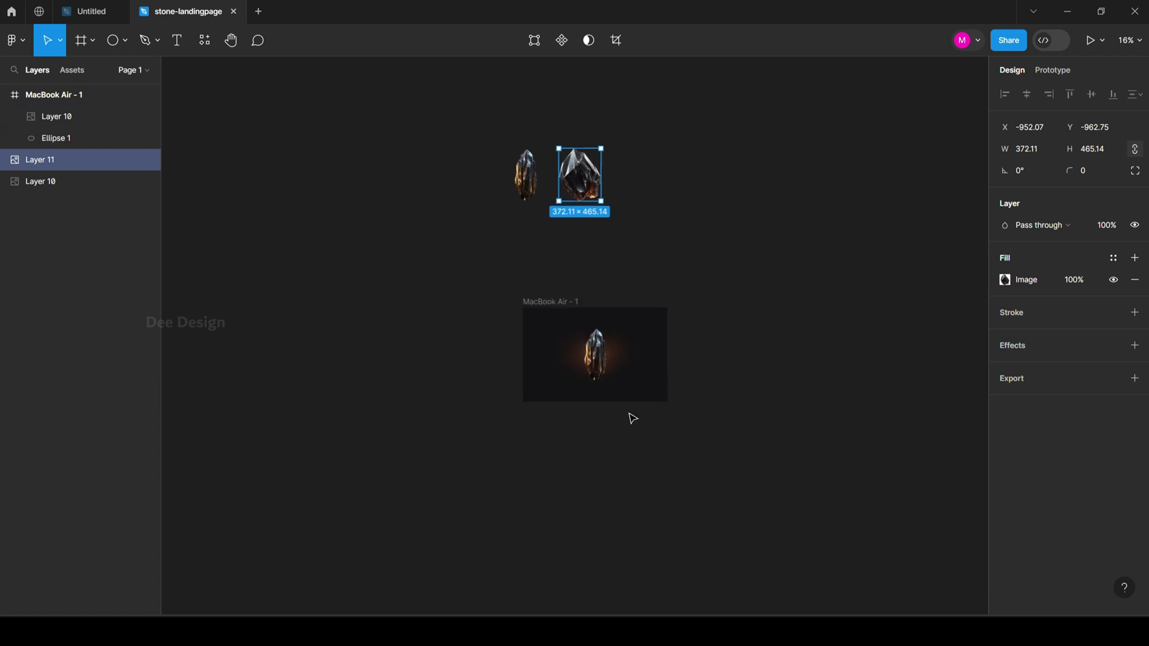
scroll(629, 413, "up", 2)
left_click(431, 185)
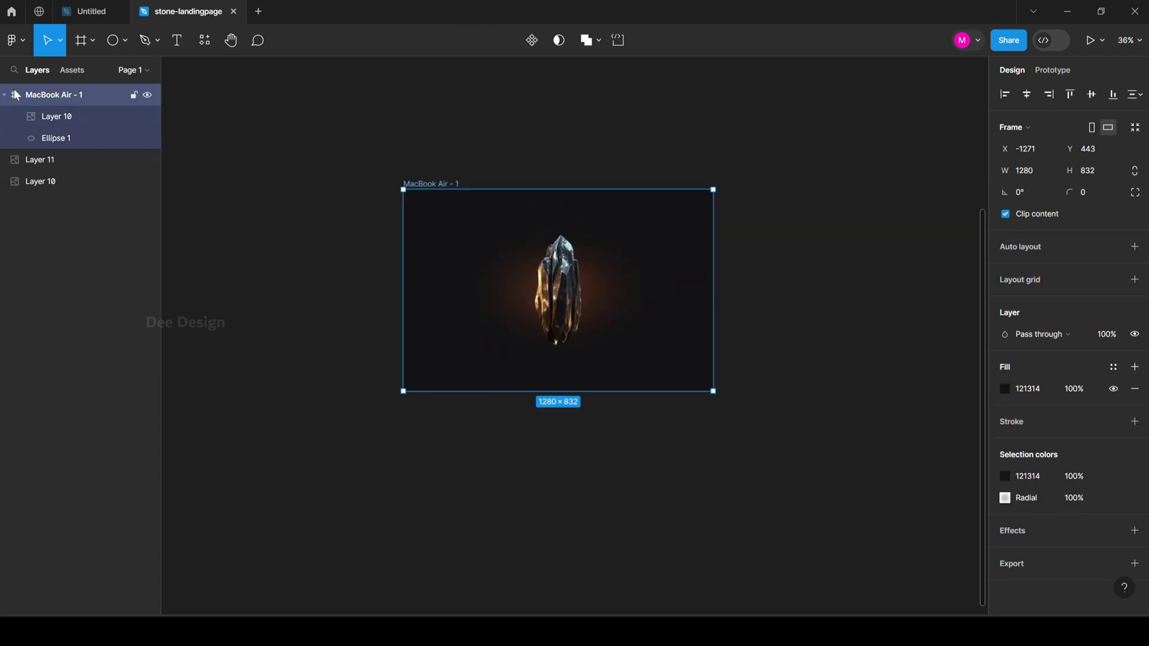
key("shift+2")
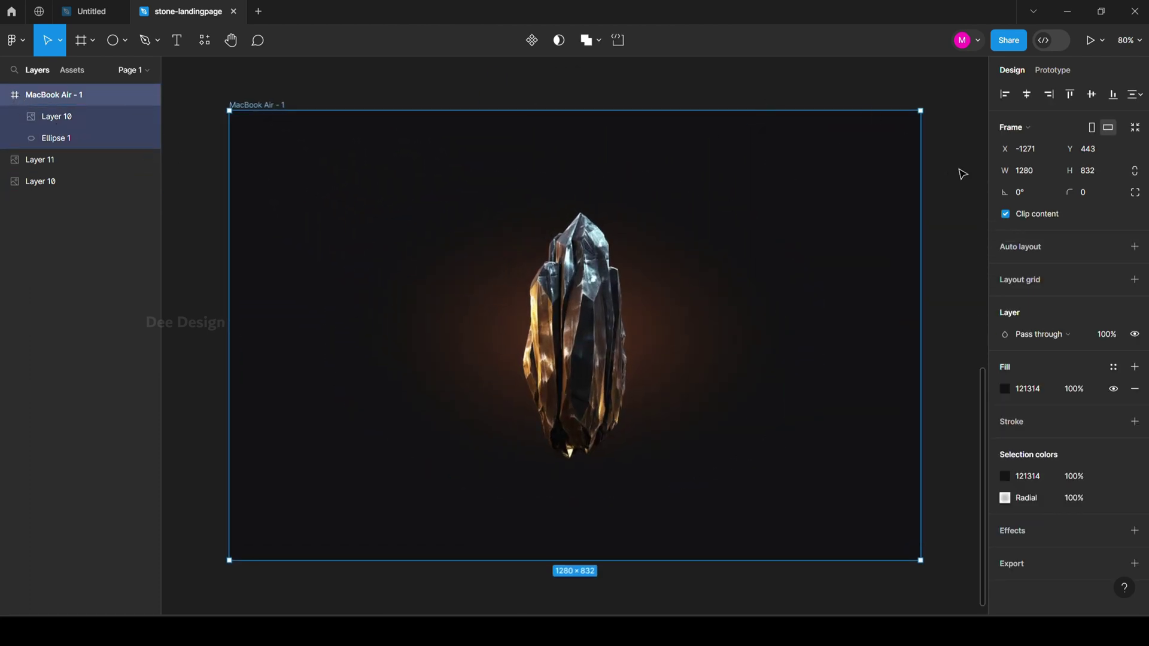
left_click(952, 179)
key("ctrl+v")
Step: Rotate the pasted crystal to about -35.4° and place it partly cut off at the frame's lower-right corner
left_click_drag(546, 363, 781, 429)
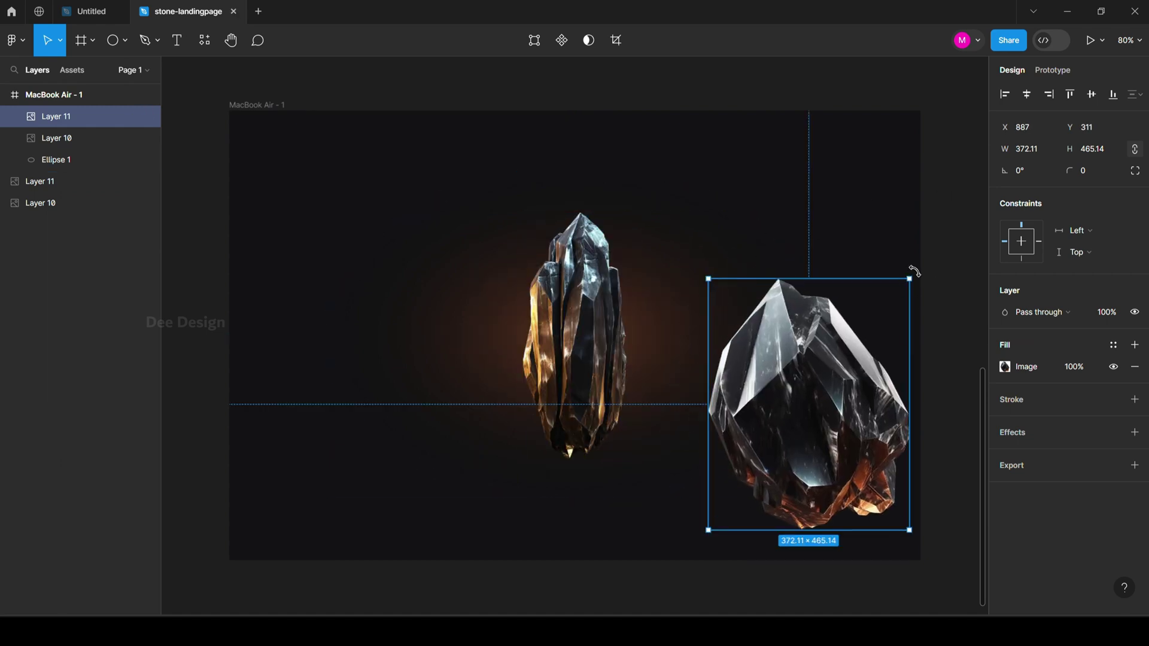
left_click_drag(915, 275, 942, 371)
left_click_drag(805, 399, 833, 453)
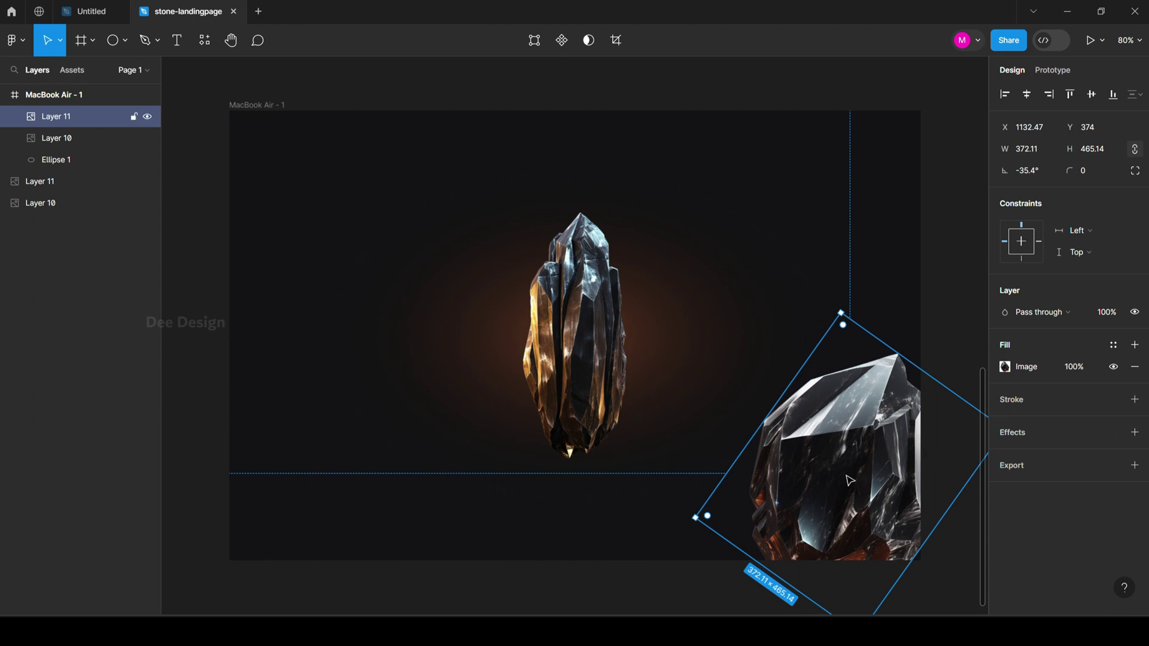
Step: Duplicate the tilted crystal to the frame's upper-left area, scale it to about 167 × 208 and rotate it to about 14°
left_click_drag(844, 481, 318, 250)
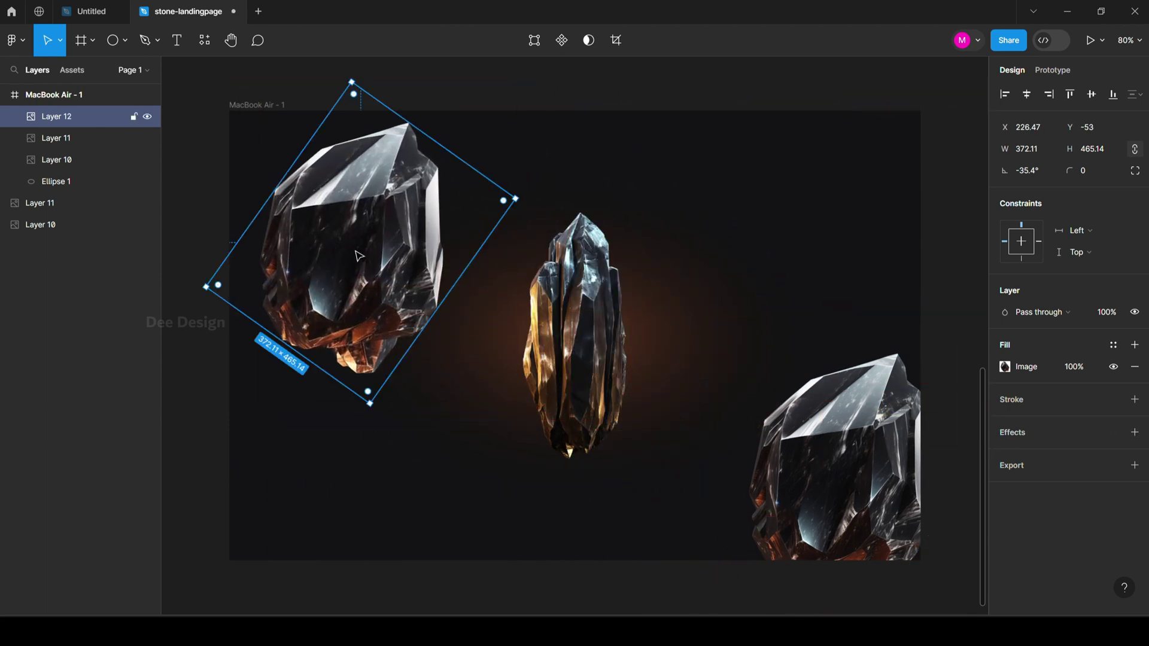
left_click_drag(366, 409, 341, 212)
left_click_drag(386, 242, 386, 248)
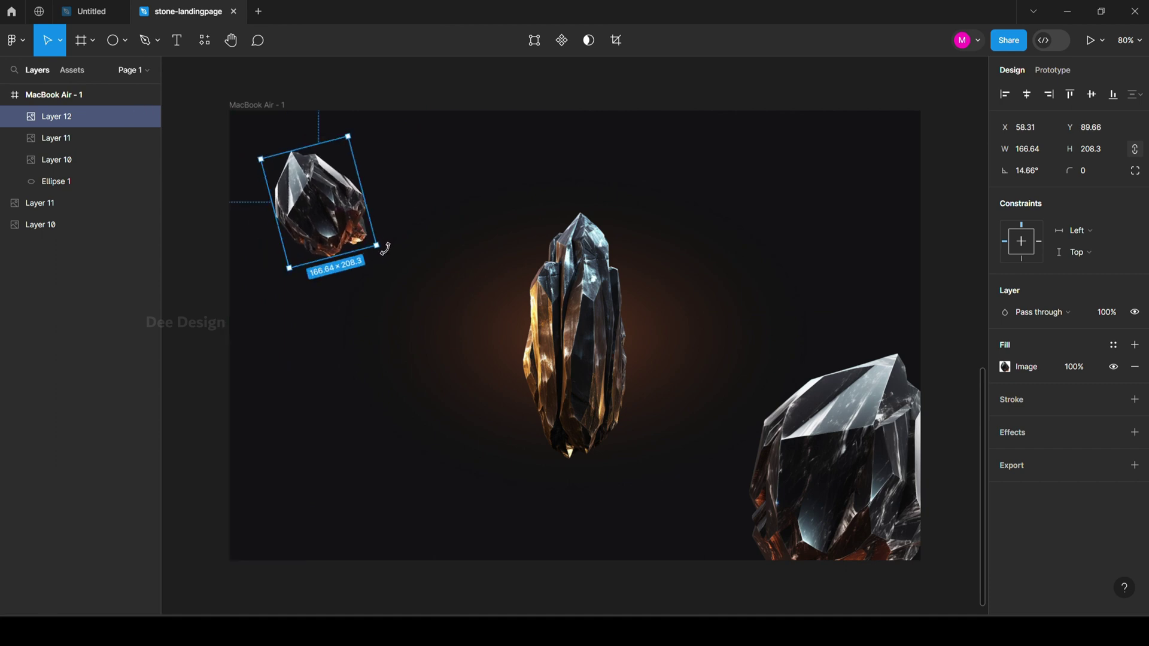
Step: Add a layer blur of 7 to the large crystal at the frame's lower-right corner
left_click(881, 486)
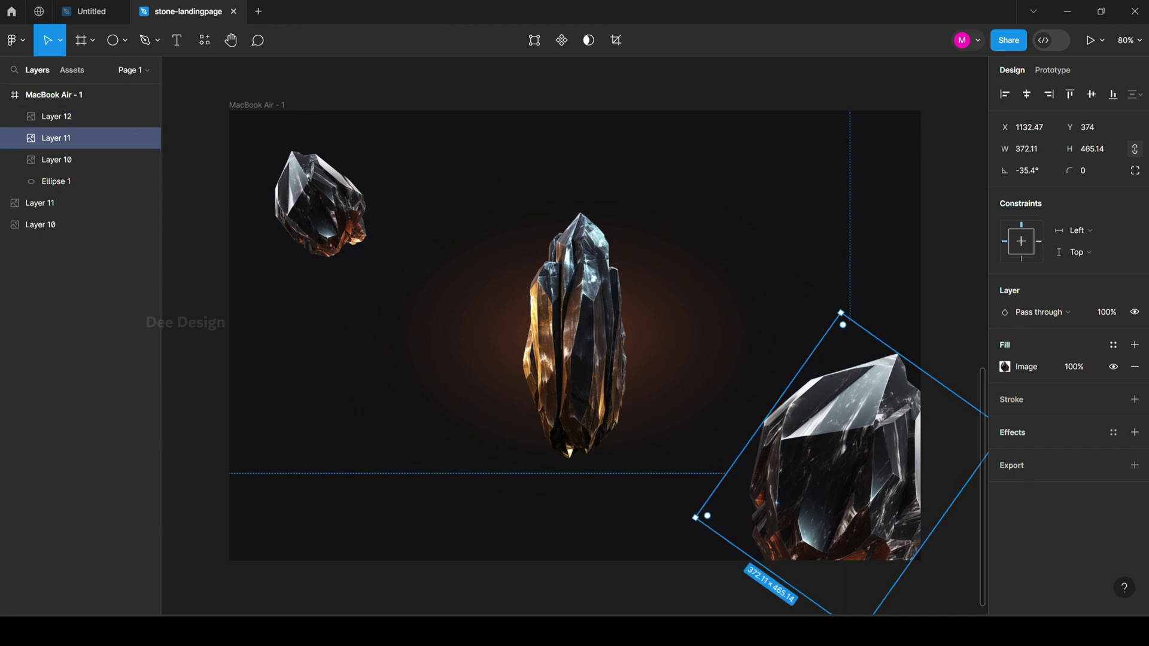
left_click(1135, 433)
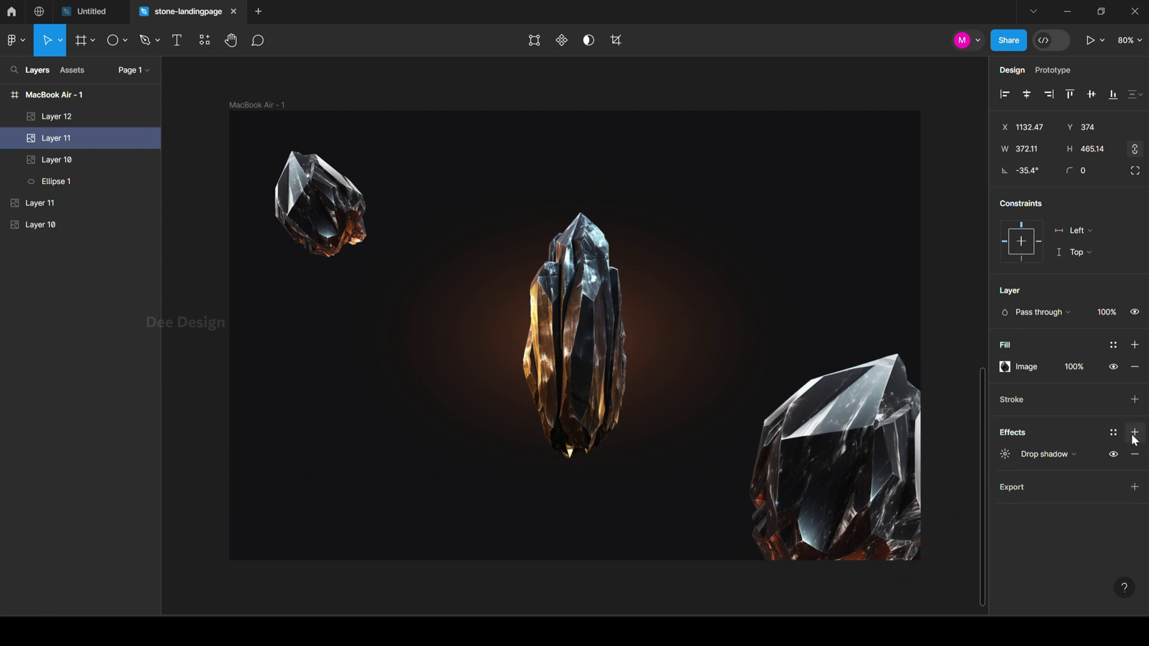
left_click(1051, 455)
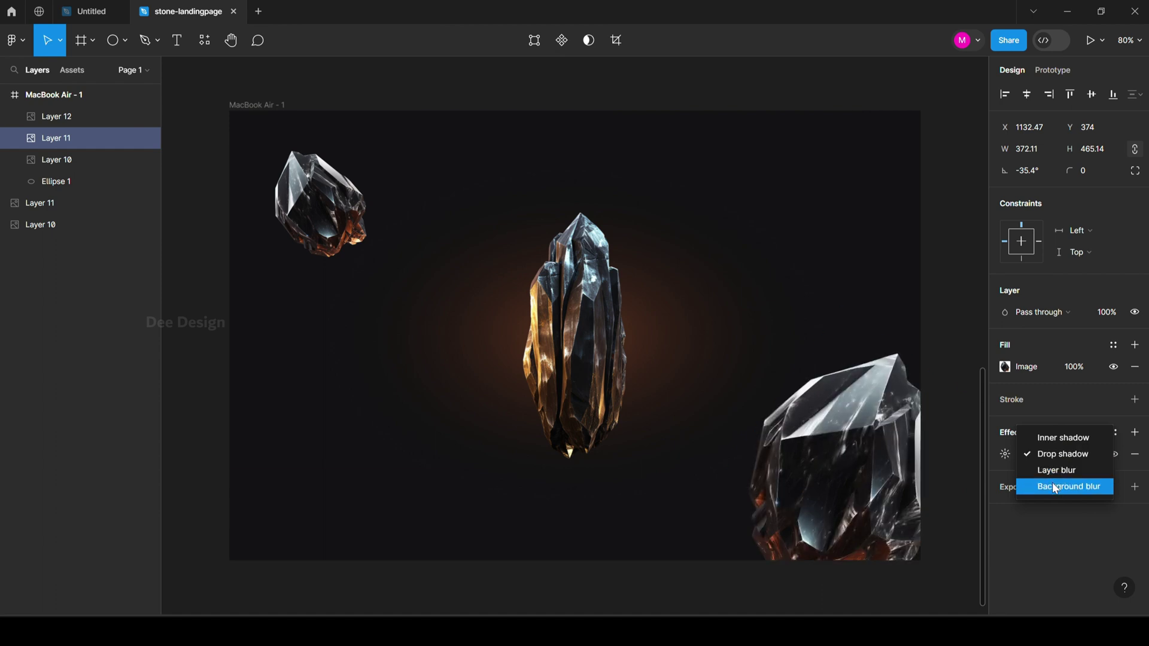
left_click(1055, 471)
left_click(1006, 456)
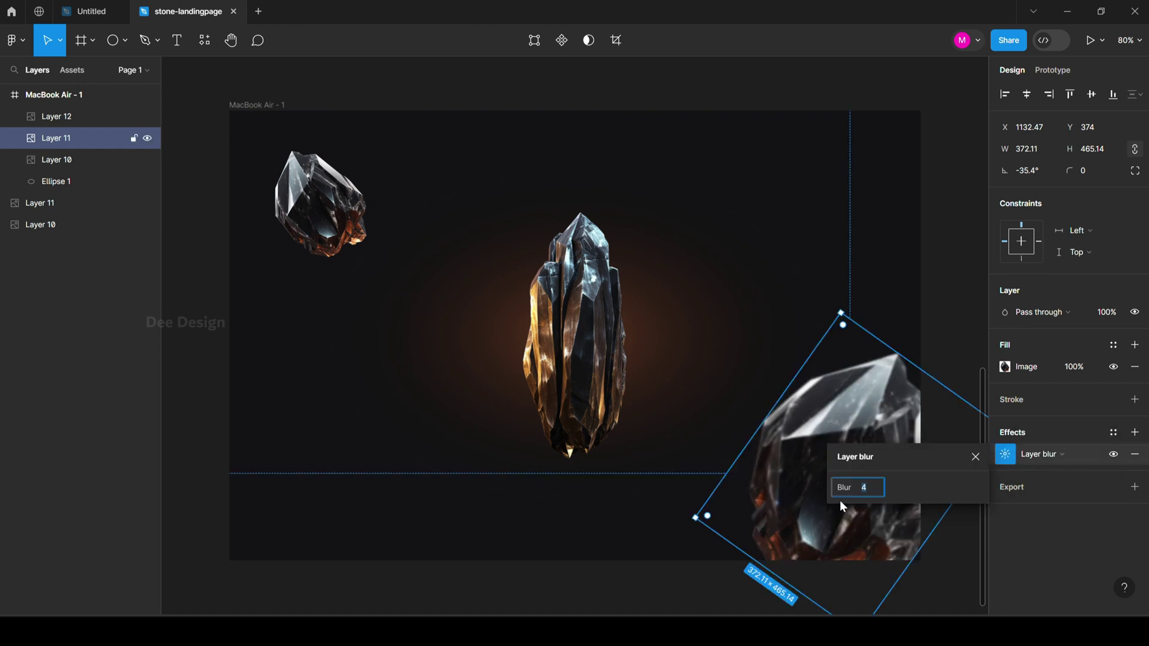
left_click_drag(849, 490, 893, 489)
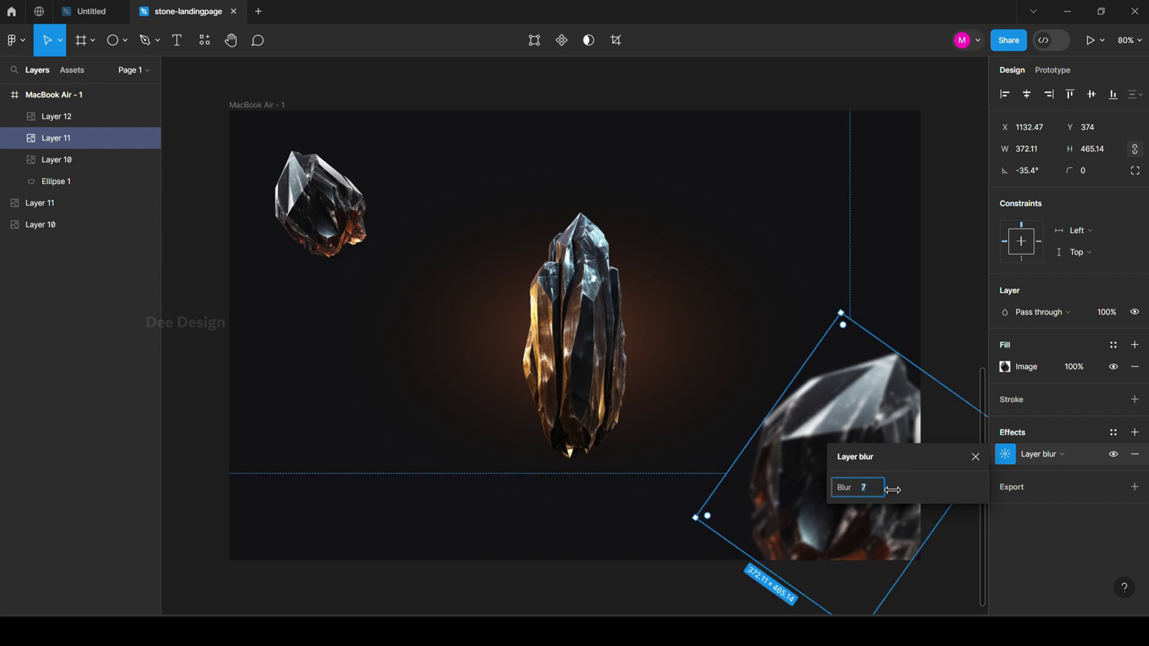
Step: Add a layer blur of 5 to the small crystal in the frame's upper-left area
left_click(339, 226)
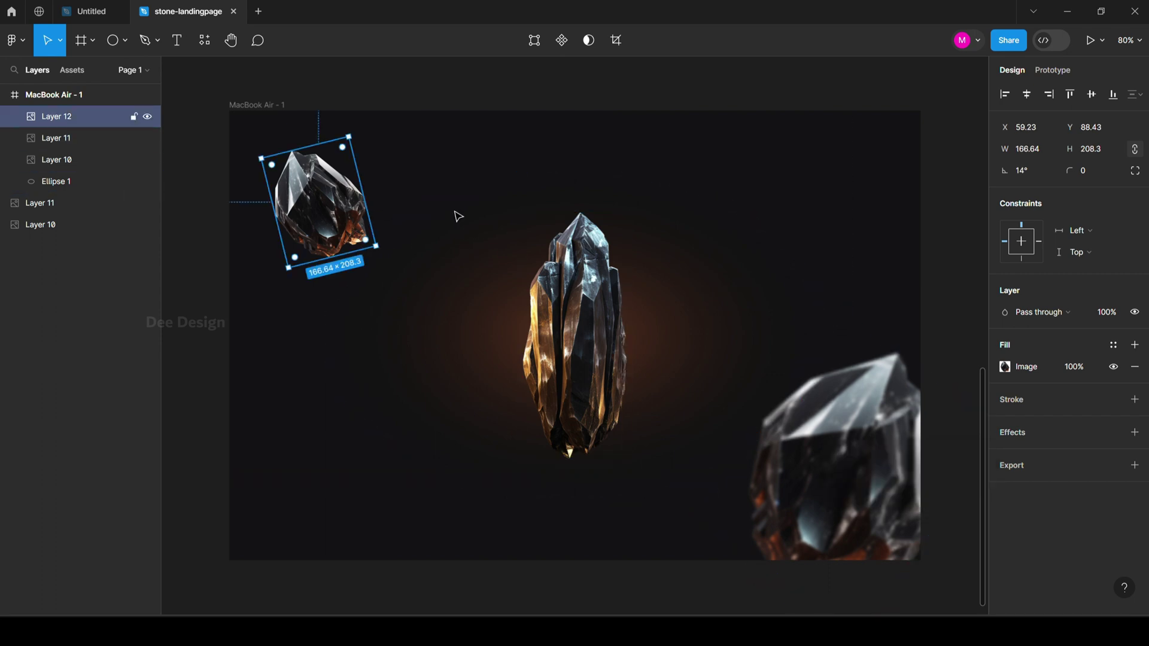
left_click(1135, 432)
left_click(1045, 455)
left_click(1054, 469)
left_click(1006, 456)
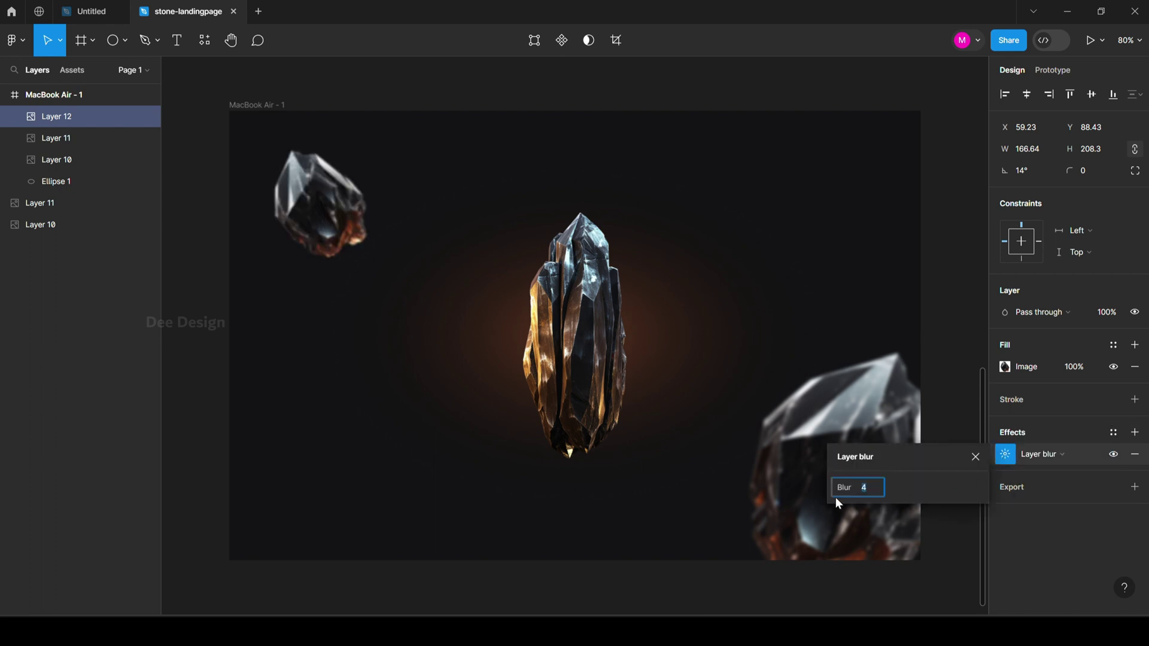
left_click_drag(840, 487, 841, 488)
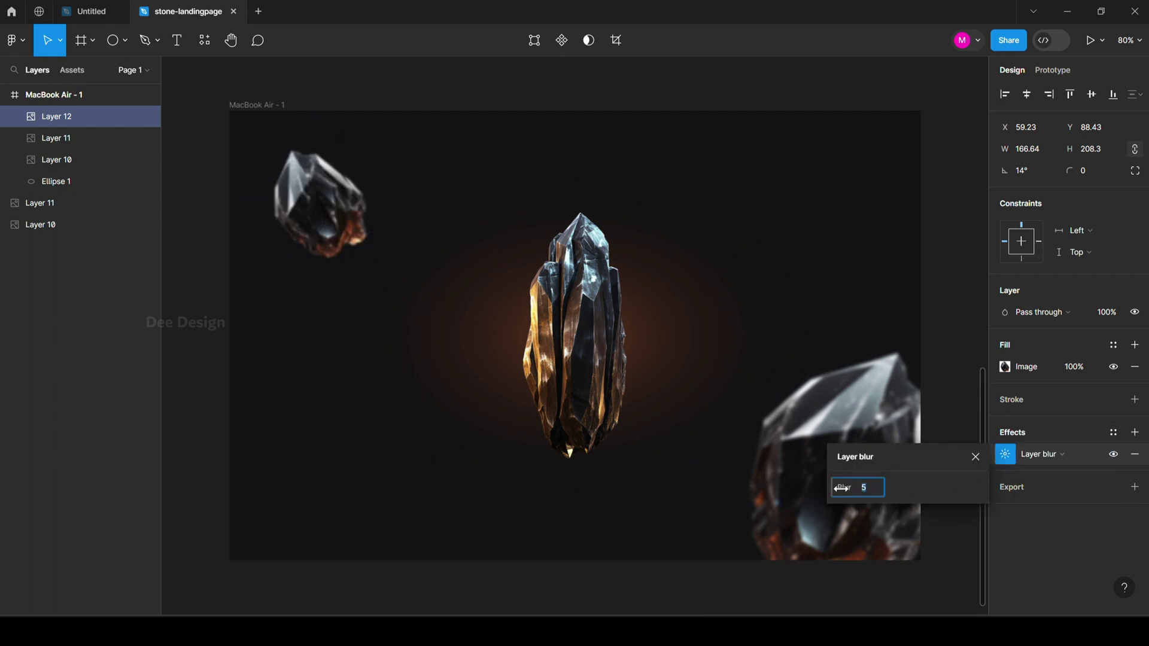
left_click(951, 283)
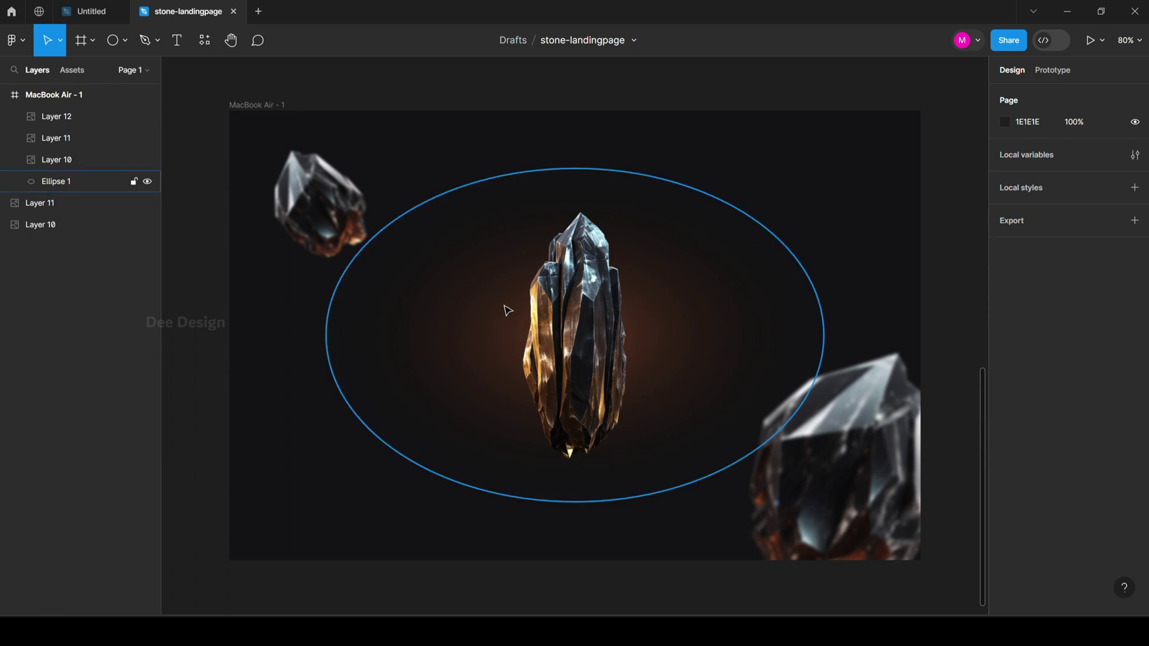
Step: Add a text layer reading STONE just left of the central crystal
key("t")
left_click(448, 326)
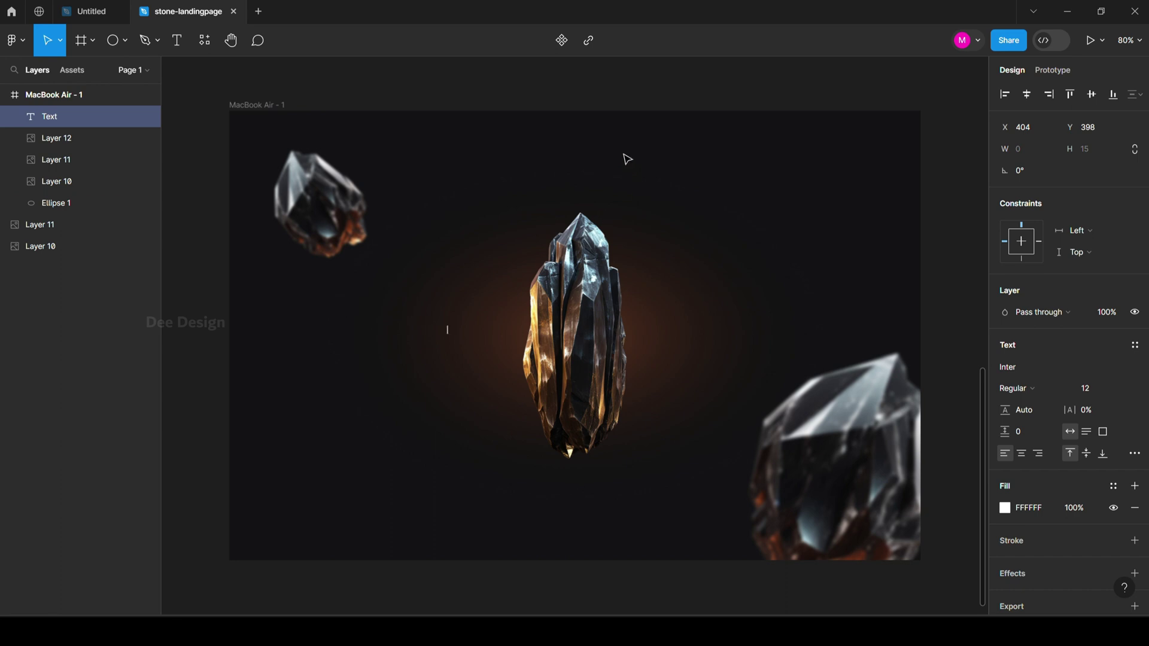
key("Caps_Lock")
type("STONE")
key("Caps_Lock")
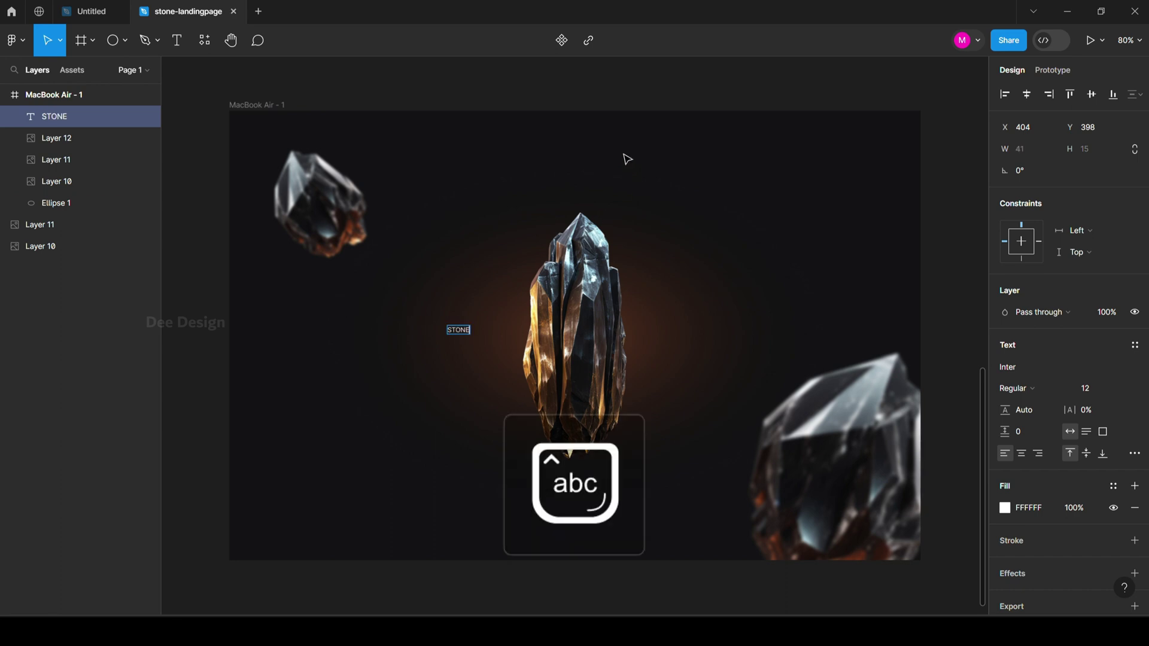
Step: Open the font choices for the STONE text
left_click(1017, 366)
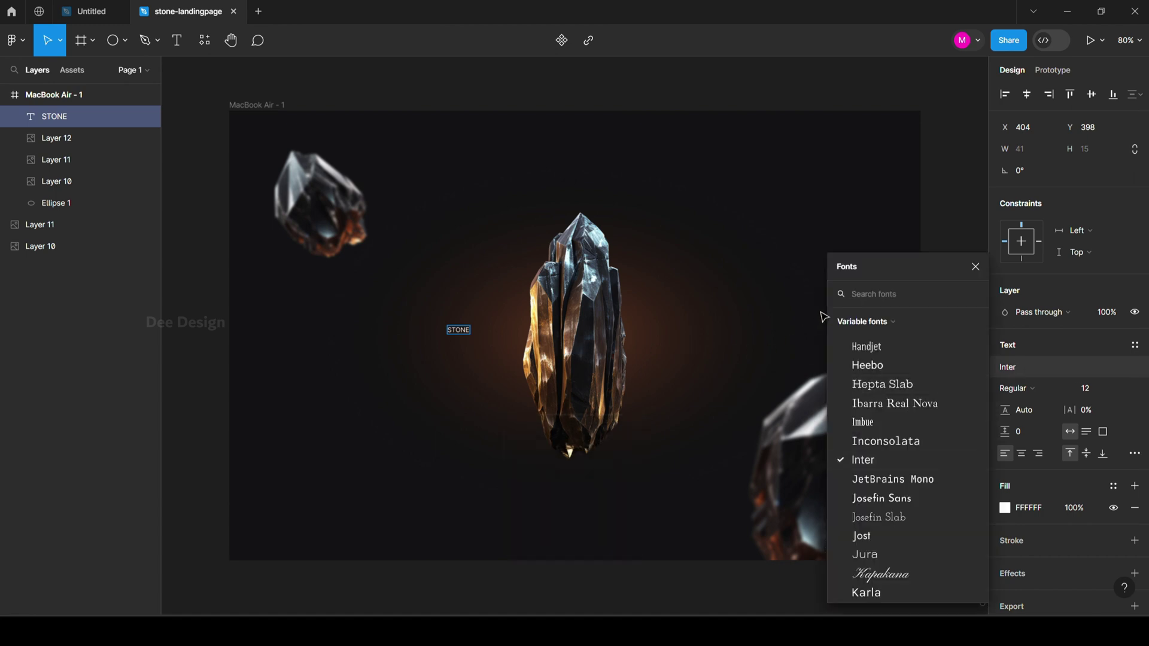
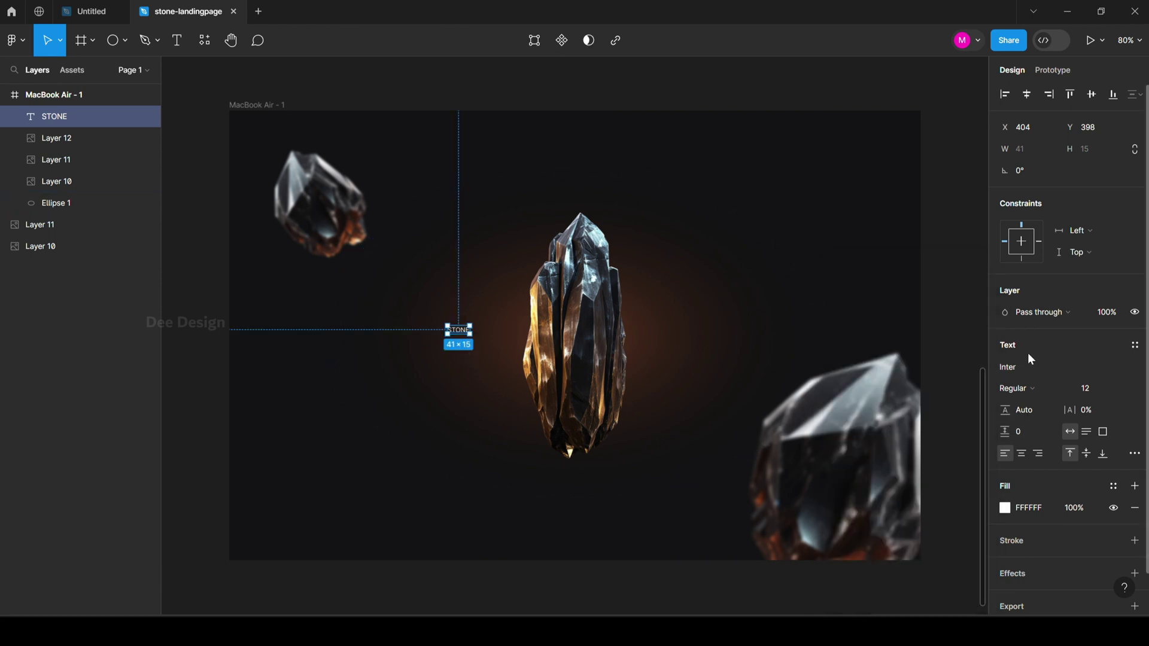
Step: Set the STONE text's font to Imbue and its size to 330
left_click(1017, 367)
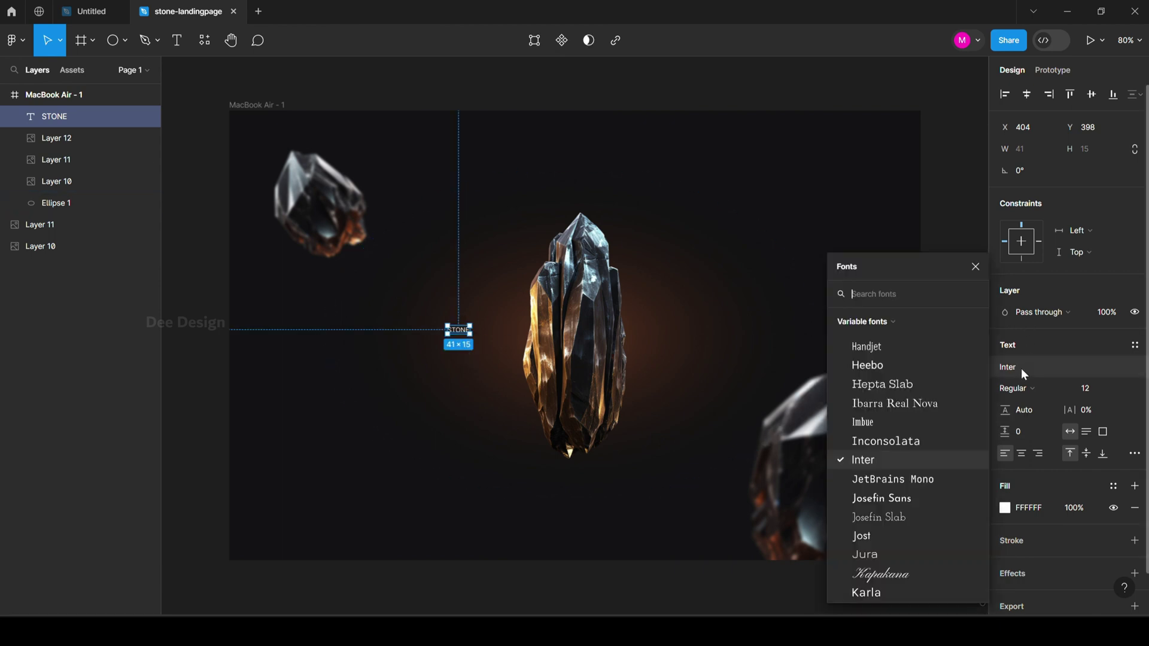
left_click(889, 422)
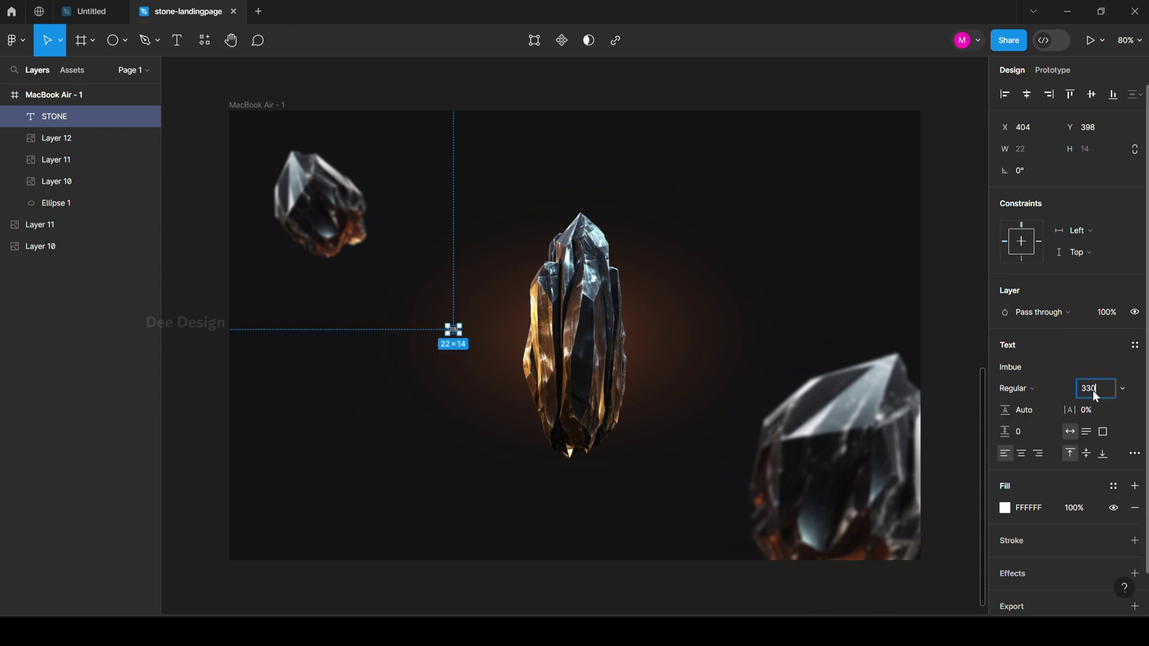
key("Return")
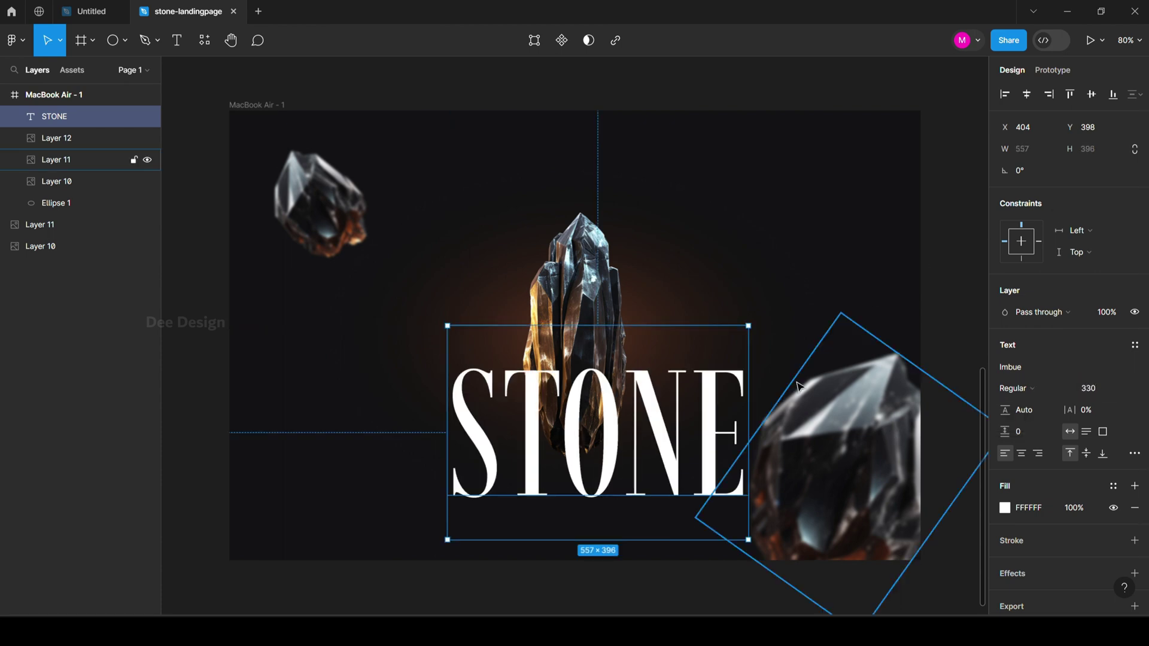
Step: Move the STONE text over the central crystal and centre it horizontally and vertically in the frame
left_click_drag(673, 477, 652, 375)
left_click(1032, 95)
left_click(1092, 96)
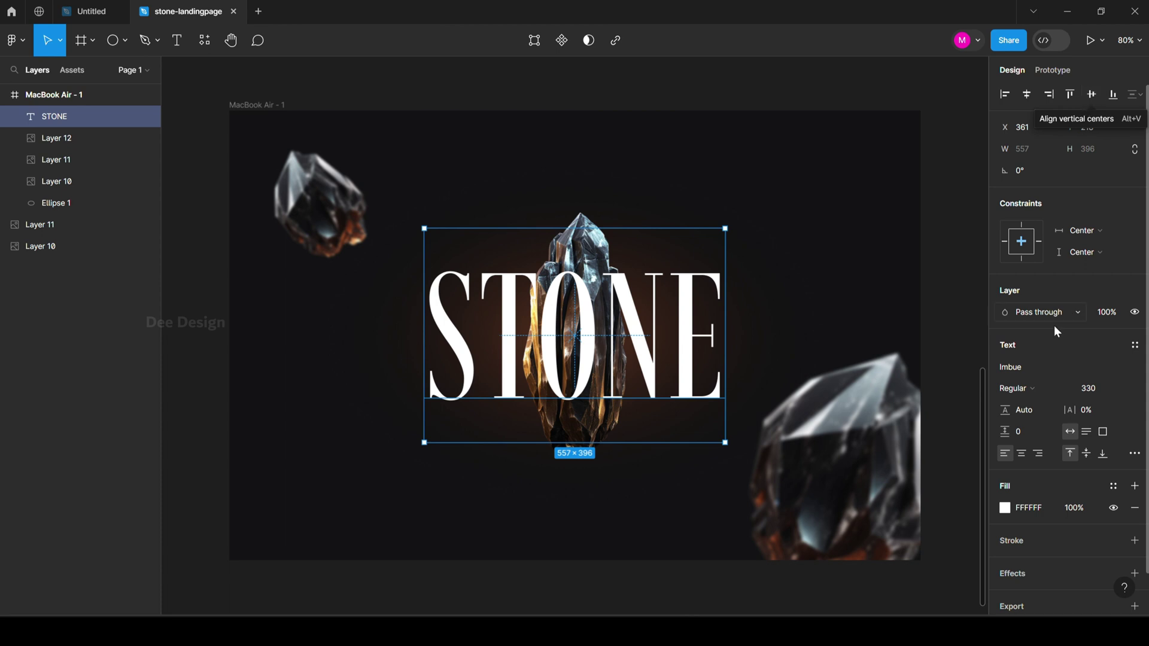
Step: Sample a gold tone from the central crystal for the STONE text and set its fill colour to FFBF00
left_click(1004, 510)
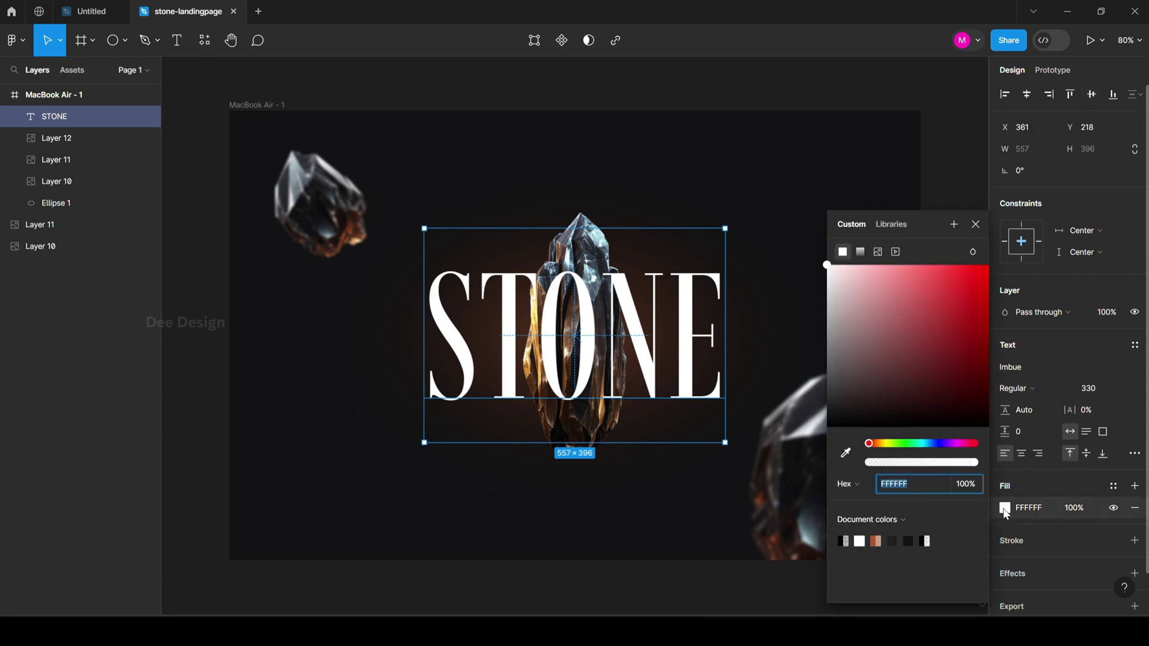
left_click(846, 454)
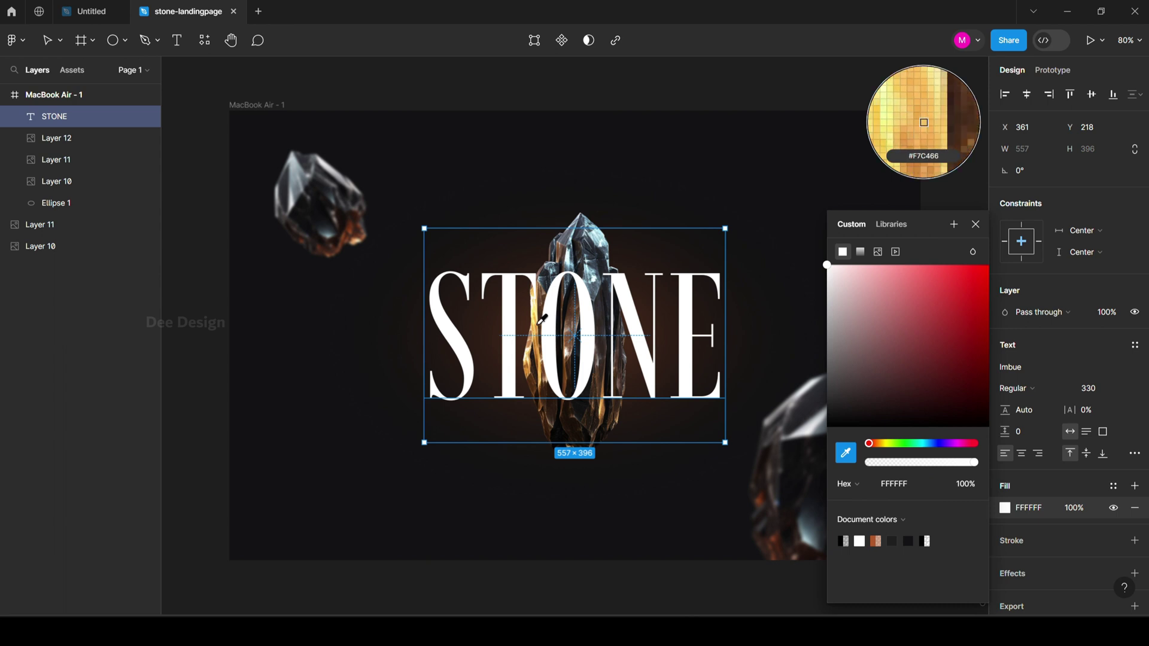
left_click(540, 329)
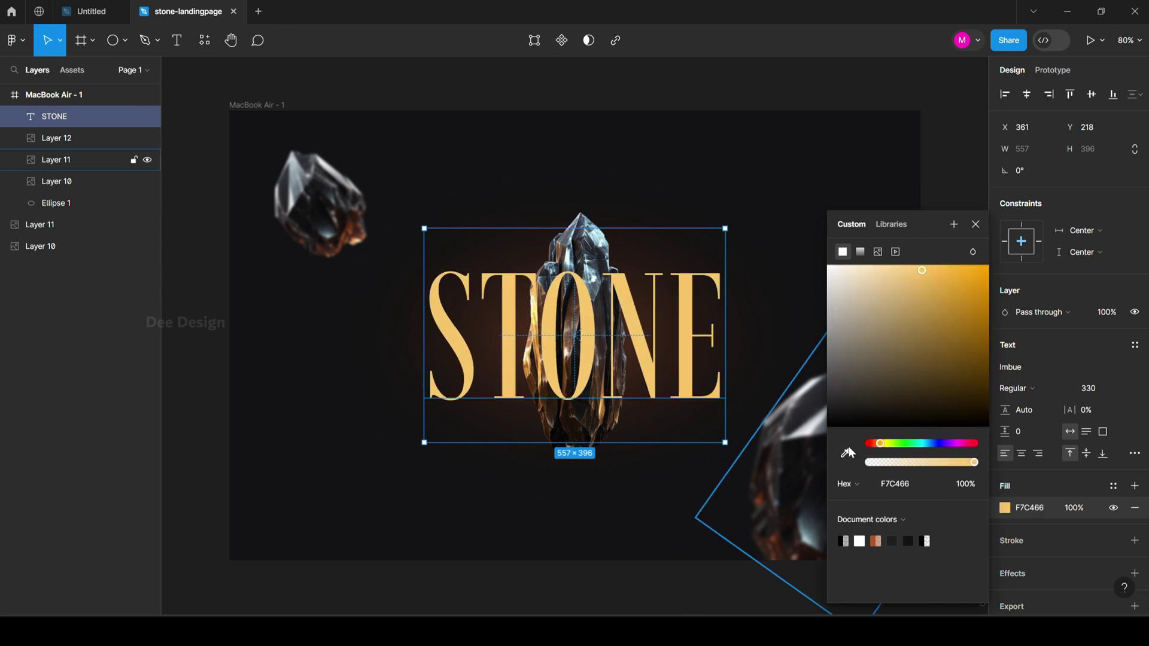
left_click_drag(950, 283, 1005, 243)
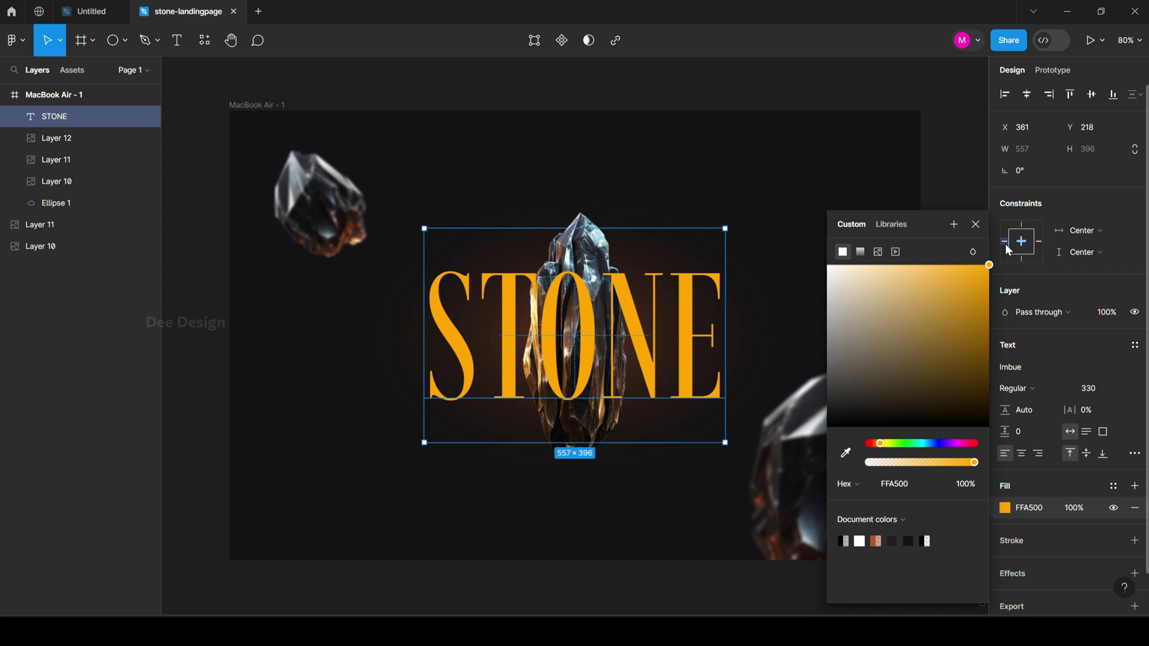
left_click(897, 484)
type("ffbf00")
key("Return")
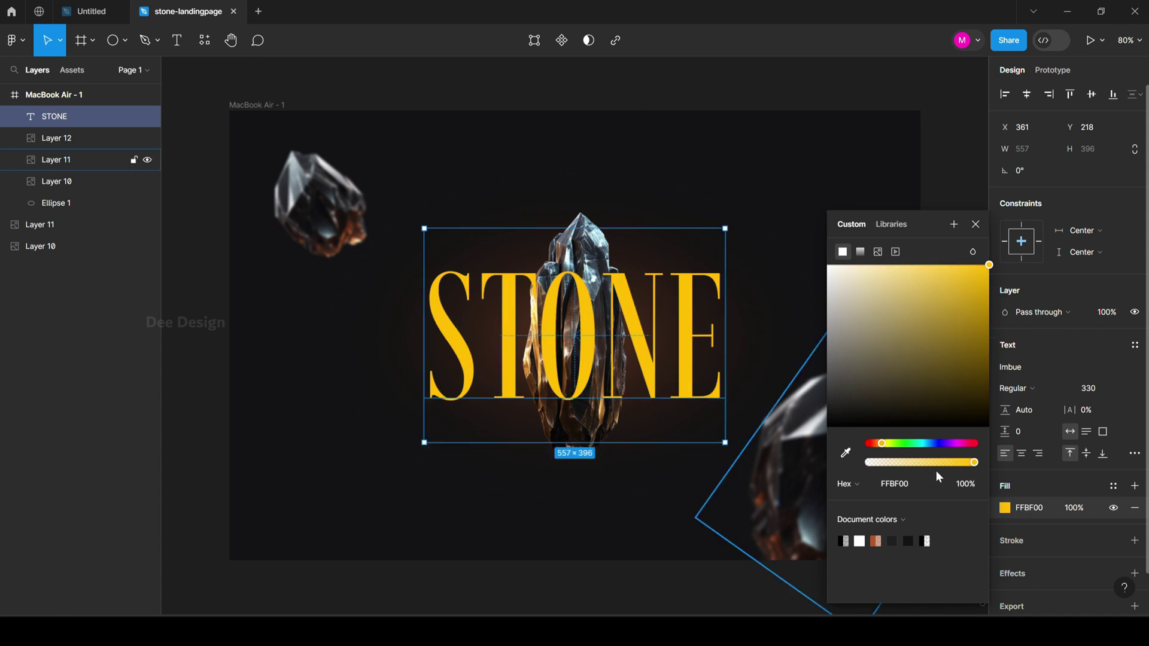
Step: Give the STONE text a linear gradient fading to transparent, with its stops moved inward to the letters' upper and lower edges
left_click(861, 252)
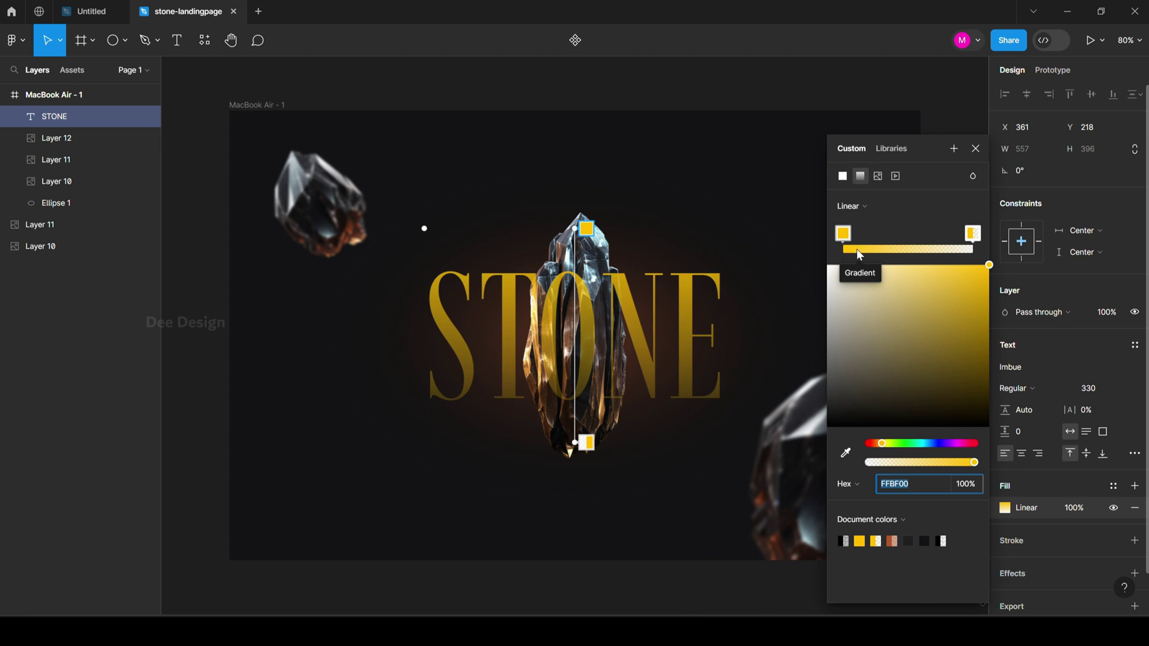
left_click_drag(589, 228, 582, 271)
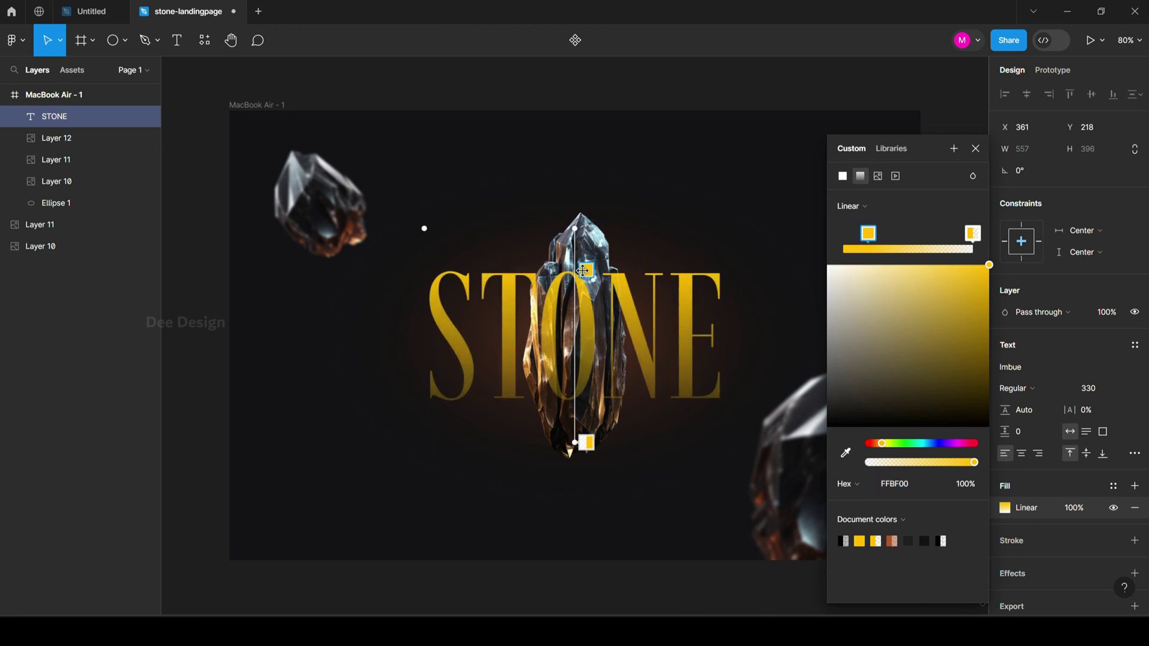
left_click_drag(584, 445, 581, 406)
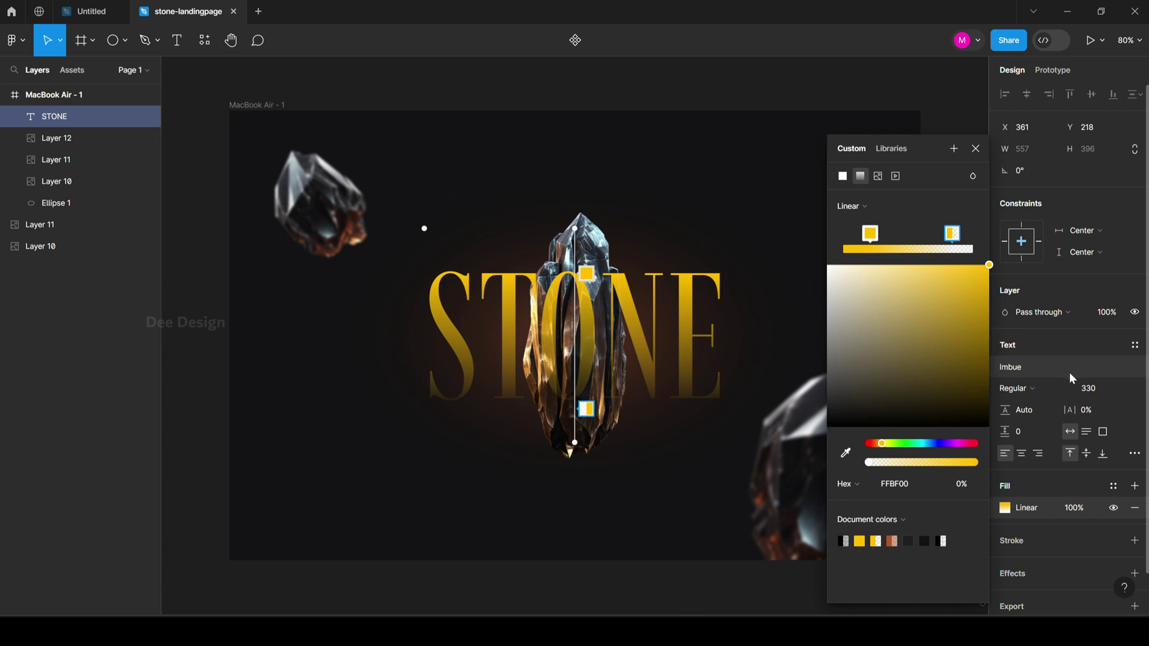
left_click(977, 148)
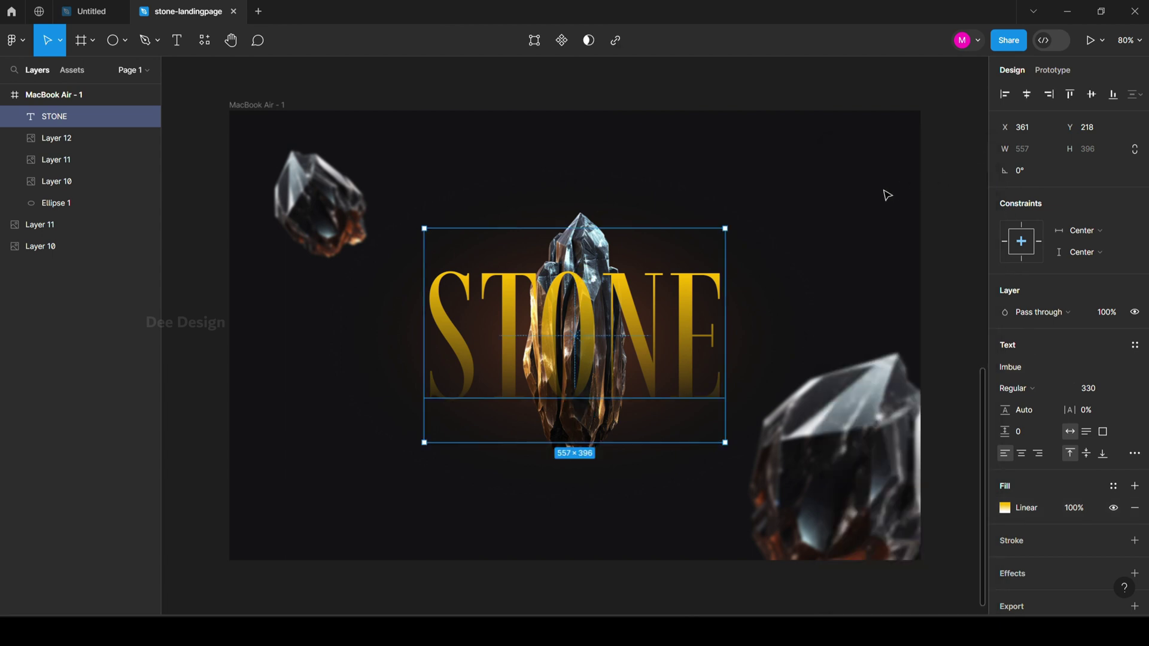
Step: Send the STONE text back three layers so it sits behind the central crystal
key("ctrl+bracketleft")
key("ctrl+bracketleft")
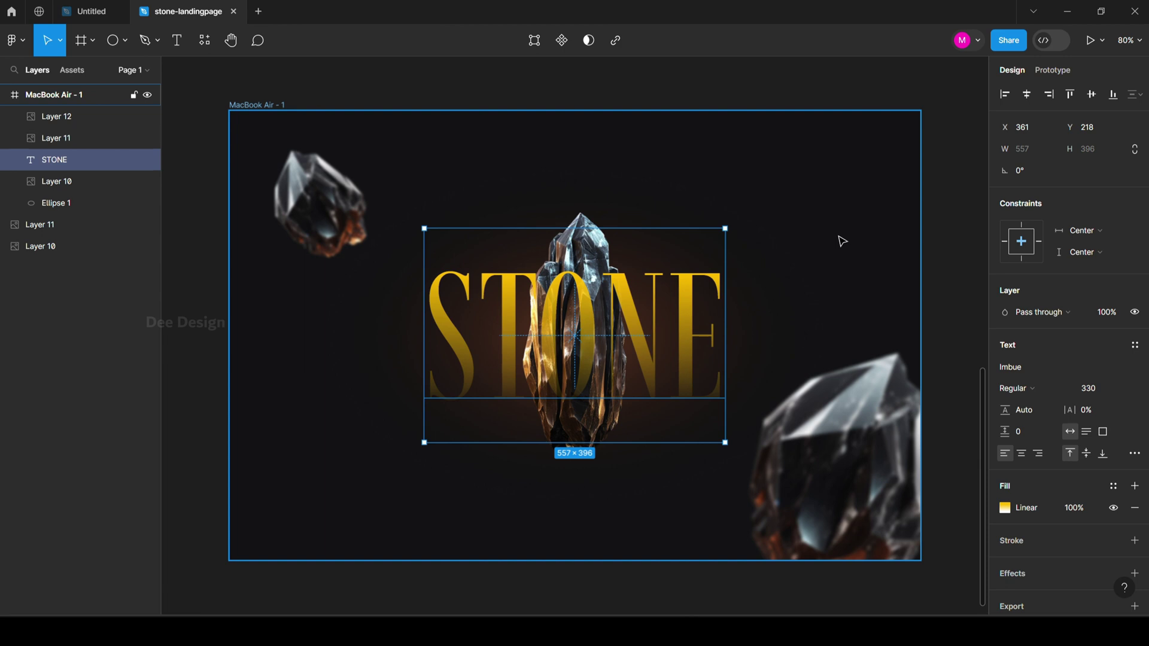
key("ctrl+bracketleft")
left_click(956, 191)
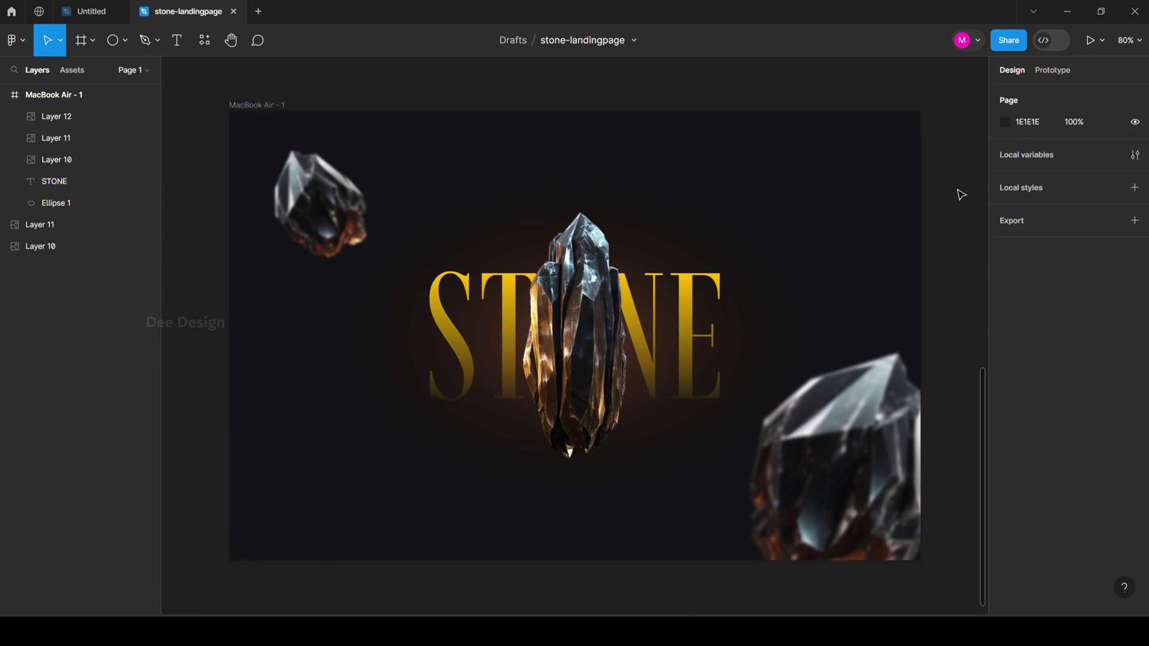
Step: Duplicate the STONE text, rotate the copy 90° and place it vertically centred along the frame's left edge
left_click(712, 298)
left_click(952, 198)
left_click(684, 307)
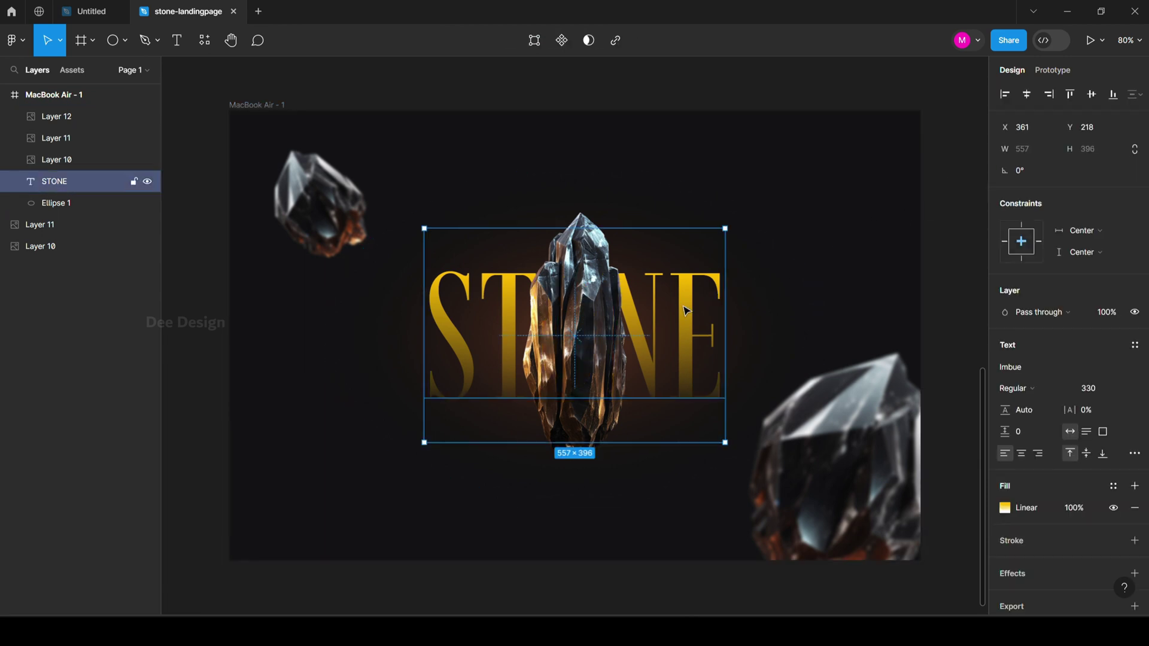
key("ctrl+d")
left_click_drag(698, 327, 484, 381)
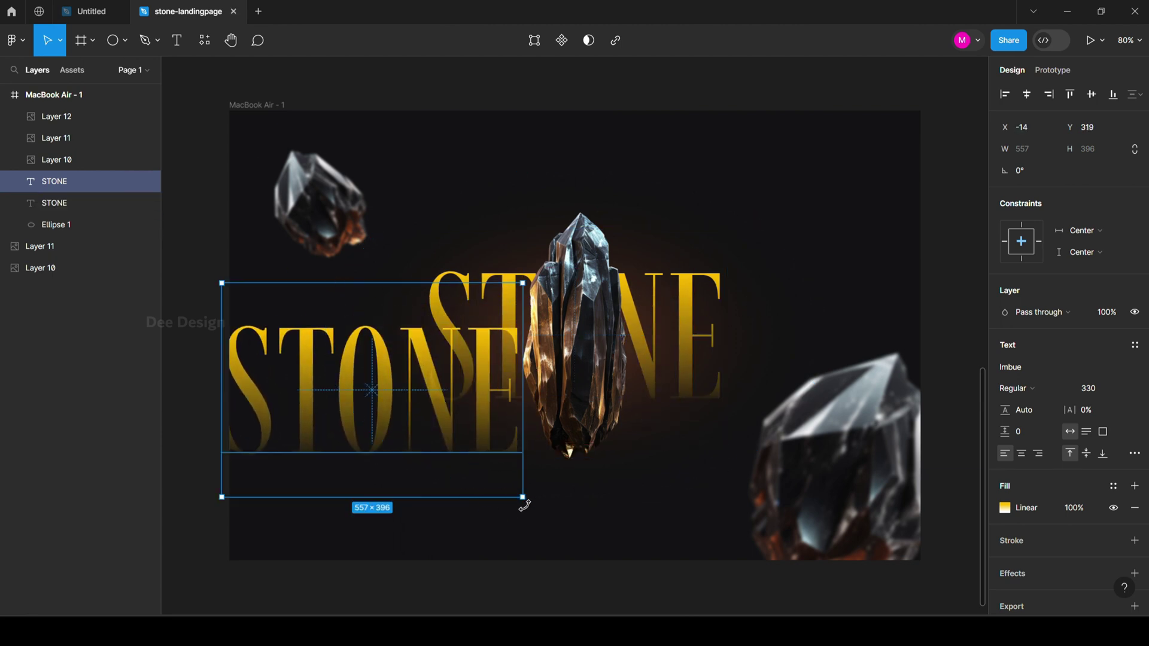
left_click_drag(523, 503, 490, 235)
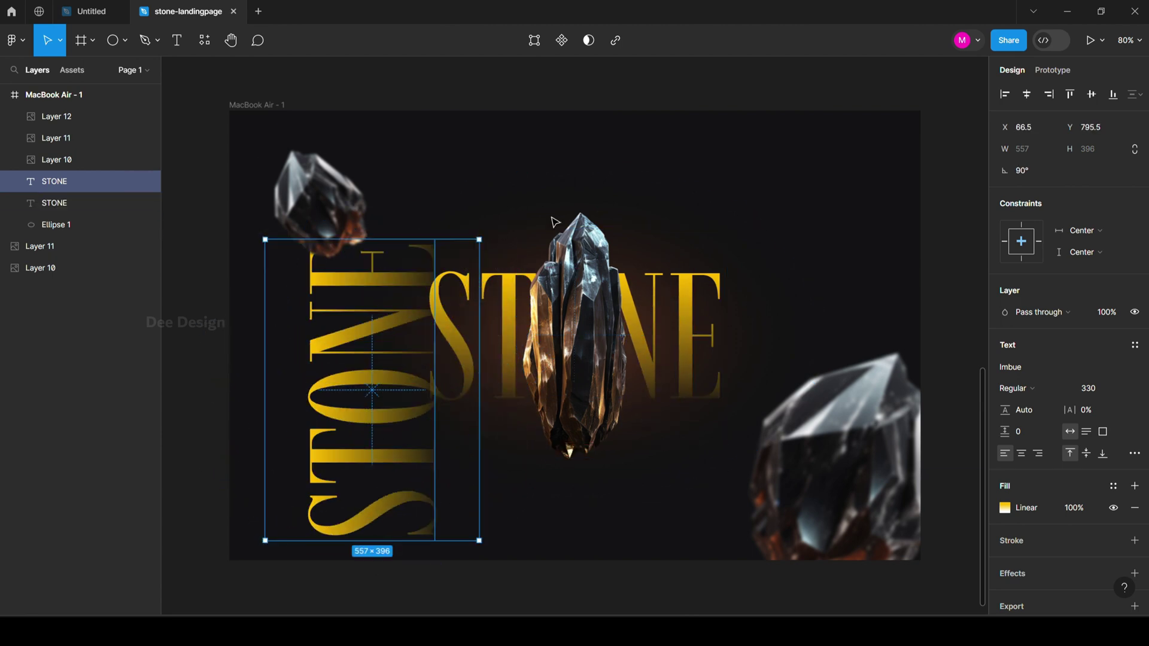
left_click_drag(383, 500, 313, 444)
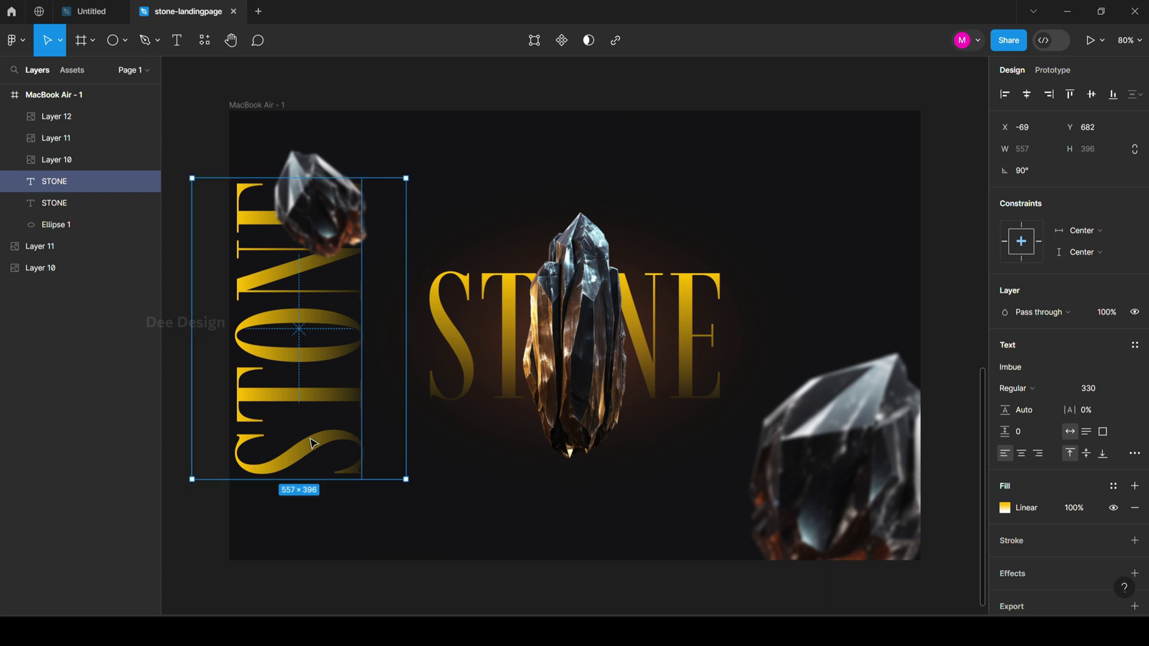
left_click(1091, 96)
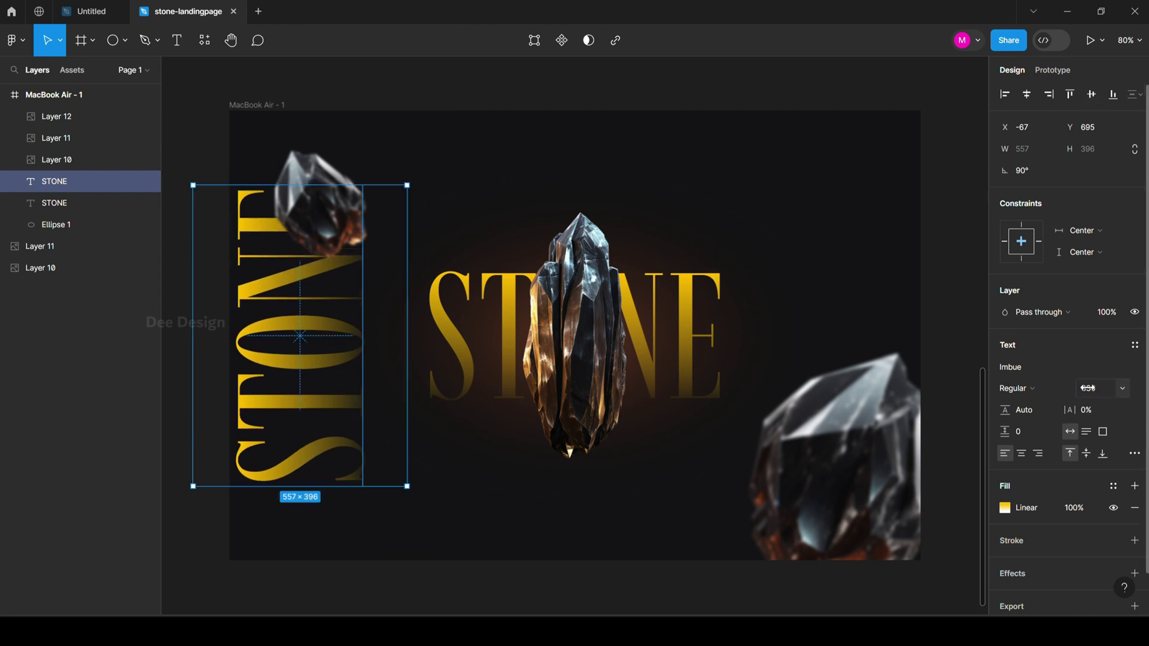
Step: Enlarge the rotated STONE copy to font size 411 and re-centre it vertically near the frame's left edge
left_click_drag(1088, 388, 46, 364)
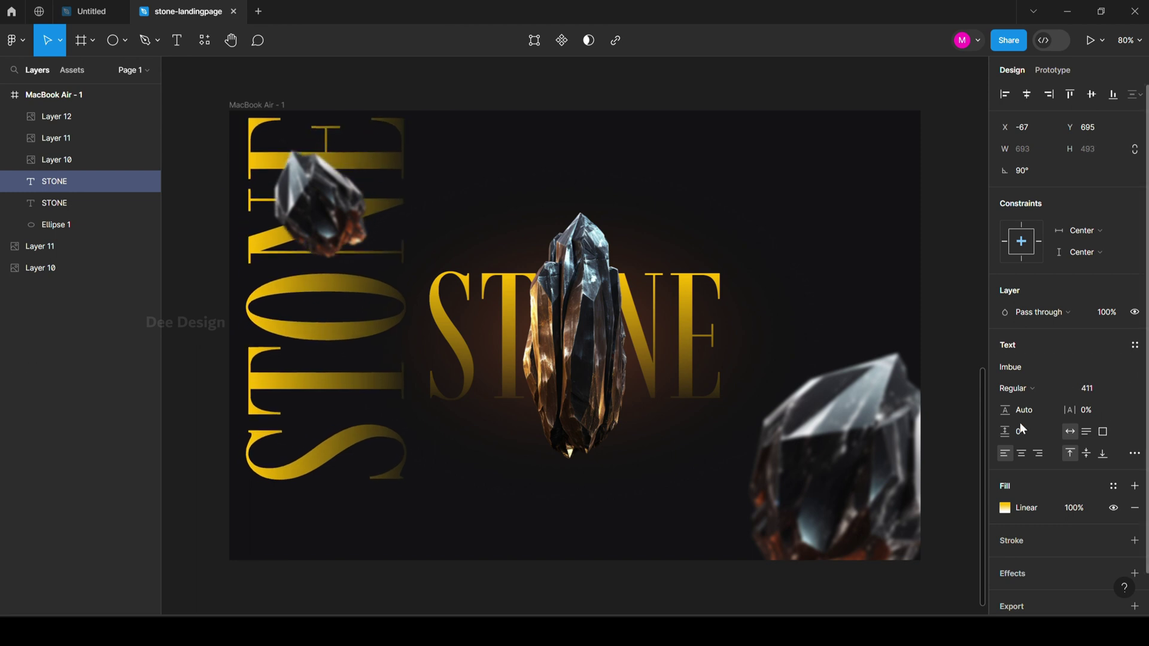
left_click_drag(362, 410, 341, 437)
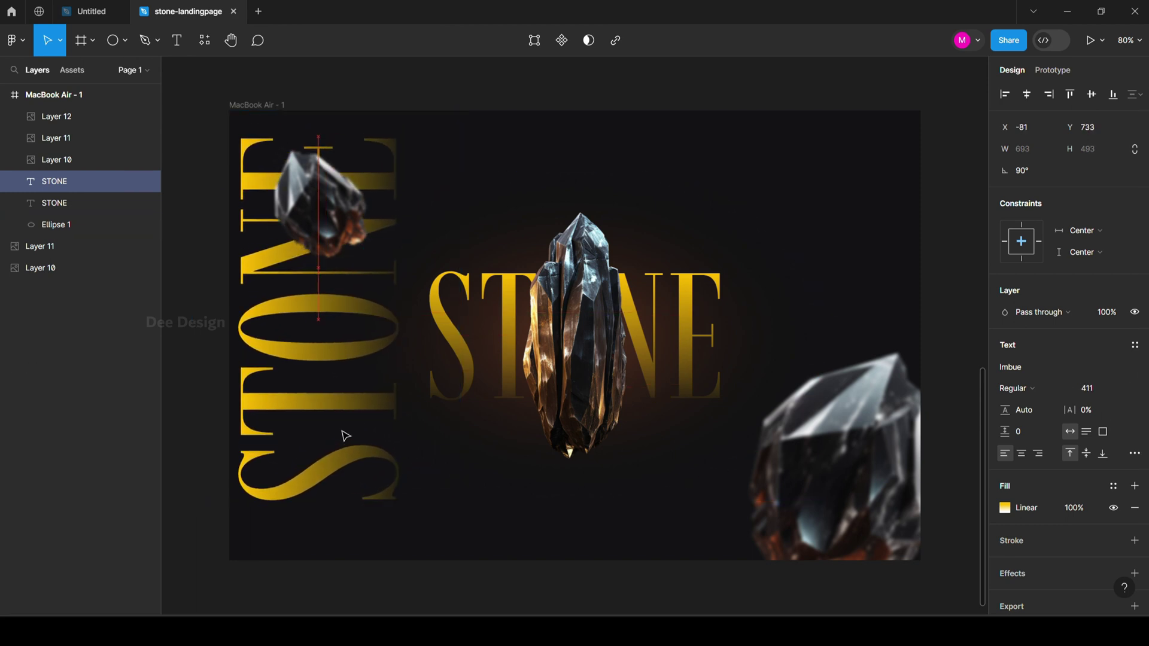
left_click(1092, 93)
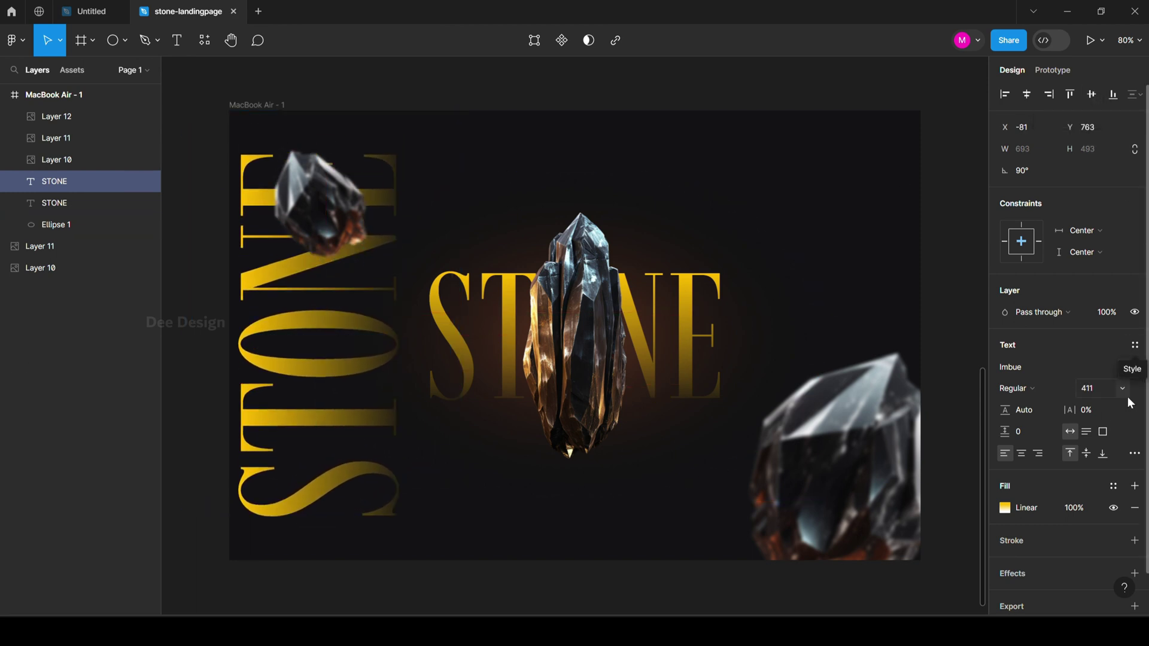
Step: Set the rotated STONE copy's layer opacity to 10%
left_click(1108, 312)
type("1")
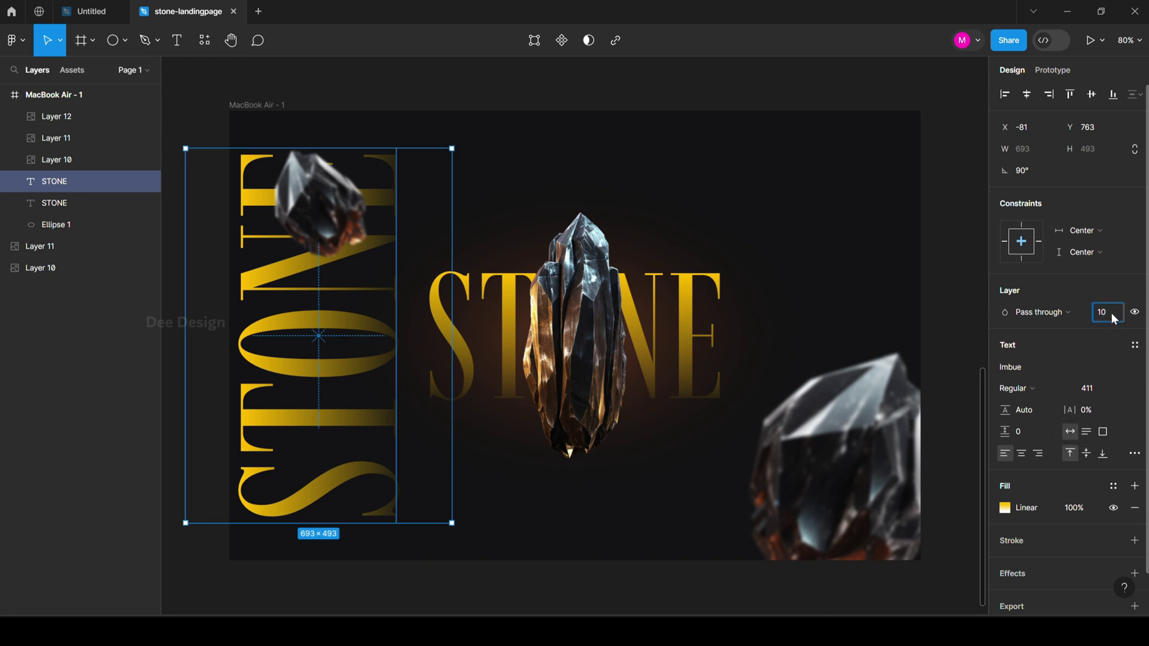
type("0")
key("Return")
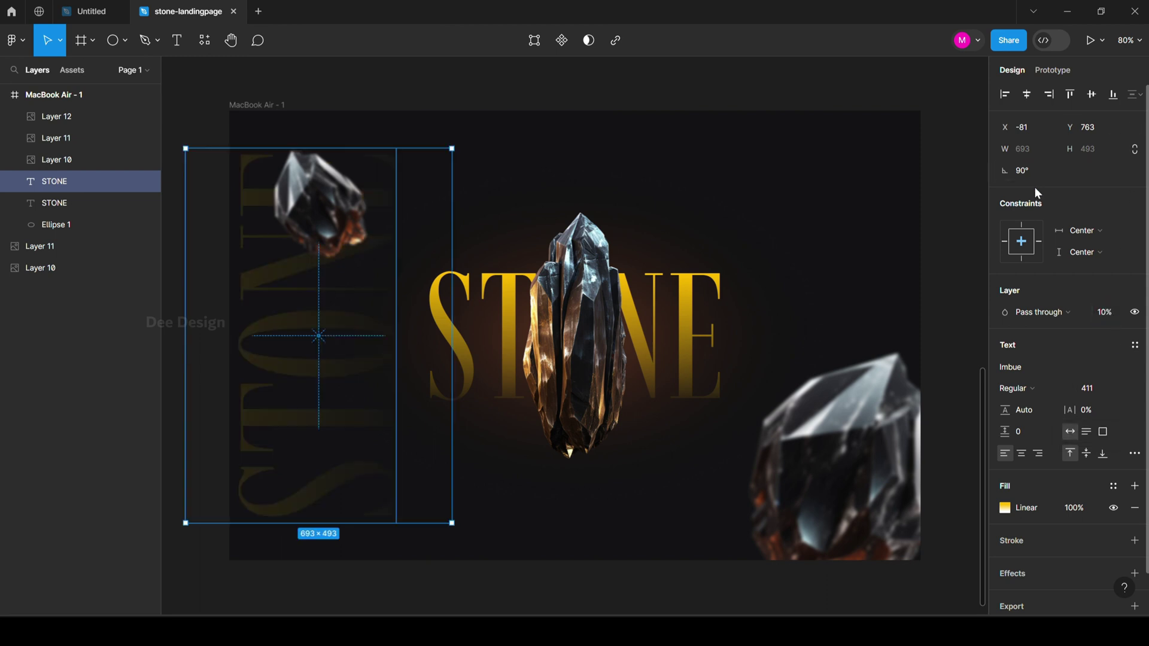
Step: Send the rotated STONE copy to the back of the frame, behind the ellipse glow
left_click(936, 212)
left_click(304, 402)
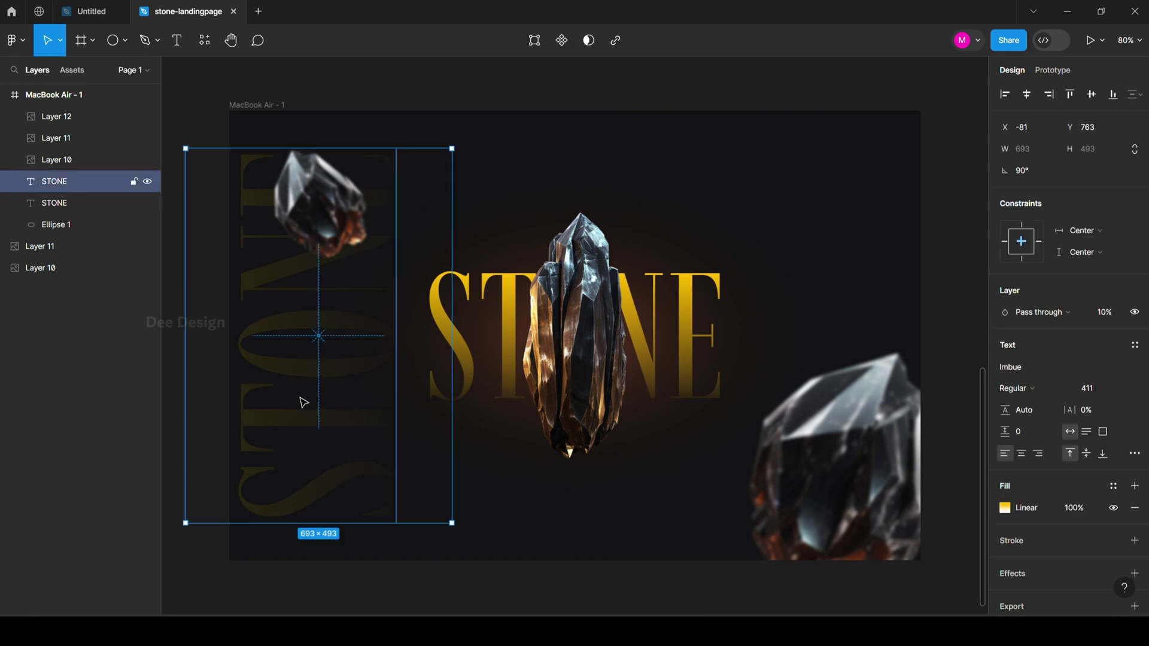
key("ctrl+shift+bracketleft")
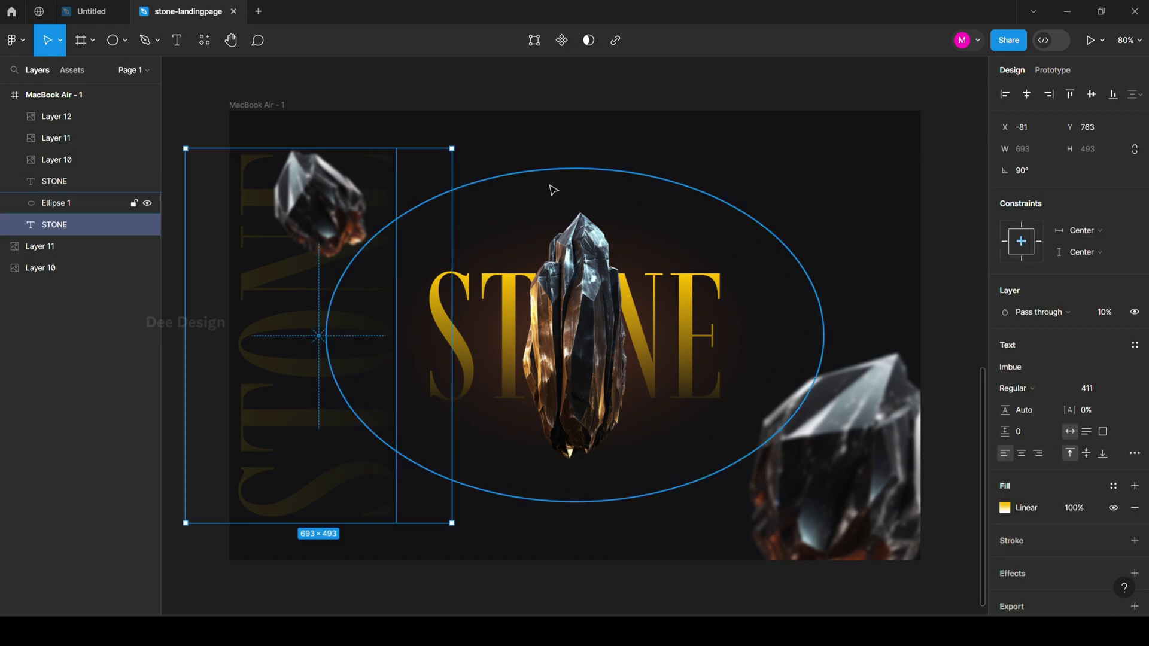
left_click(679, 91)
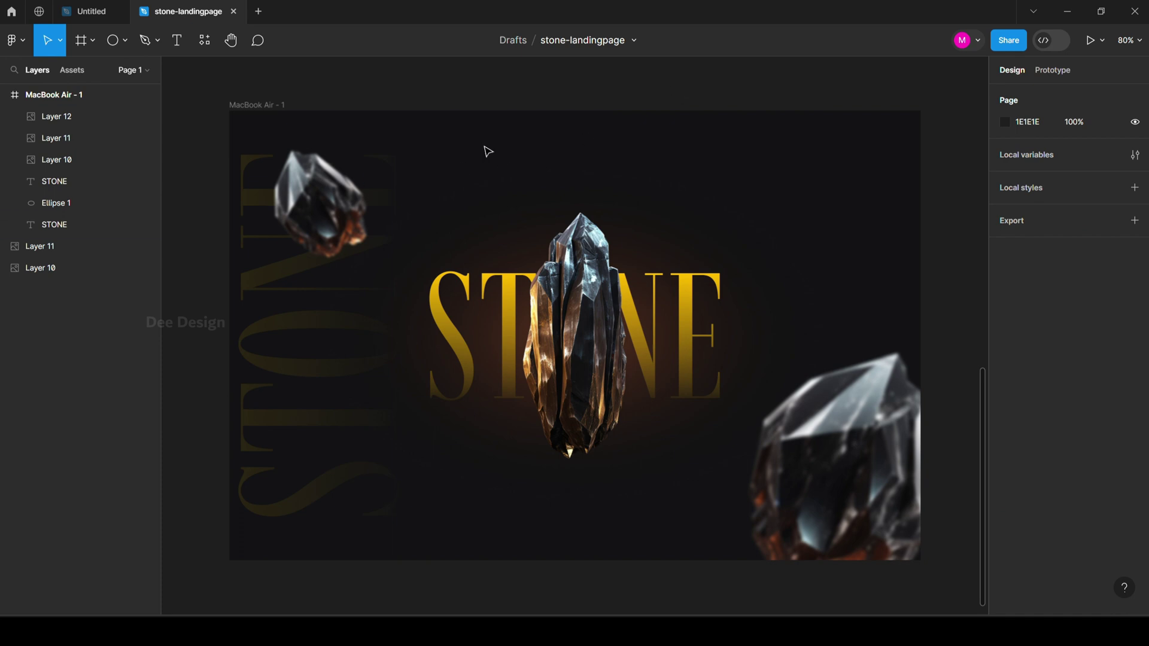
Step: Add a text layer reading LOGO at the frame's upper edge
key("t")
left_click(608, 100)
type("LOGO")
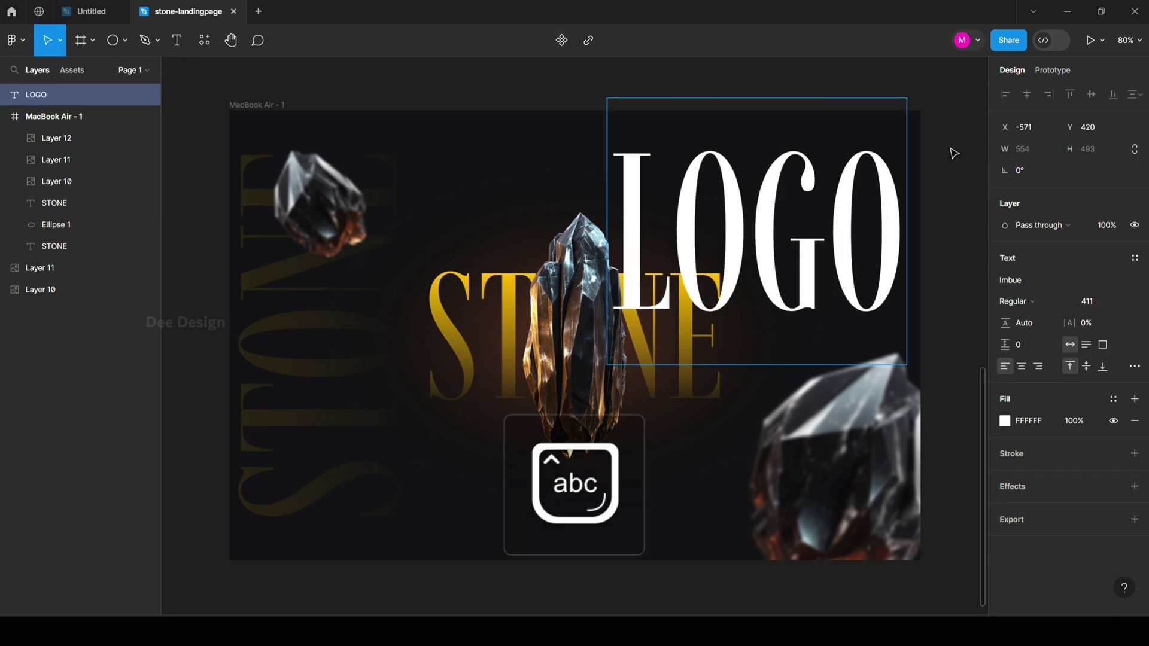
Step: Format the LOGO text in Poppins Bold at size 24
left_click(1010, 281)
type("pop")
left_click(862, 316)
left_click(1086, 302)
type("24")
key("Return")
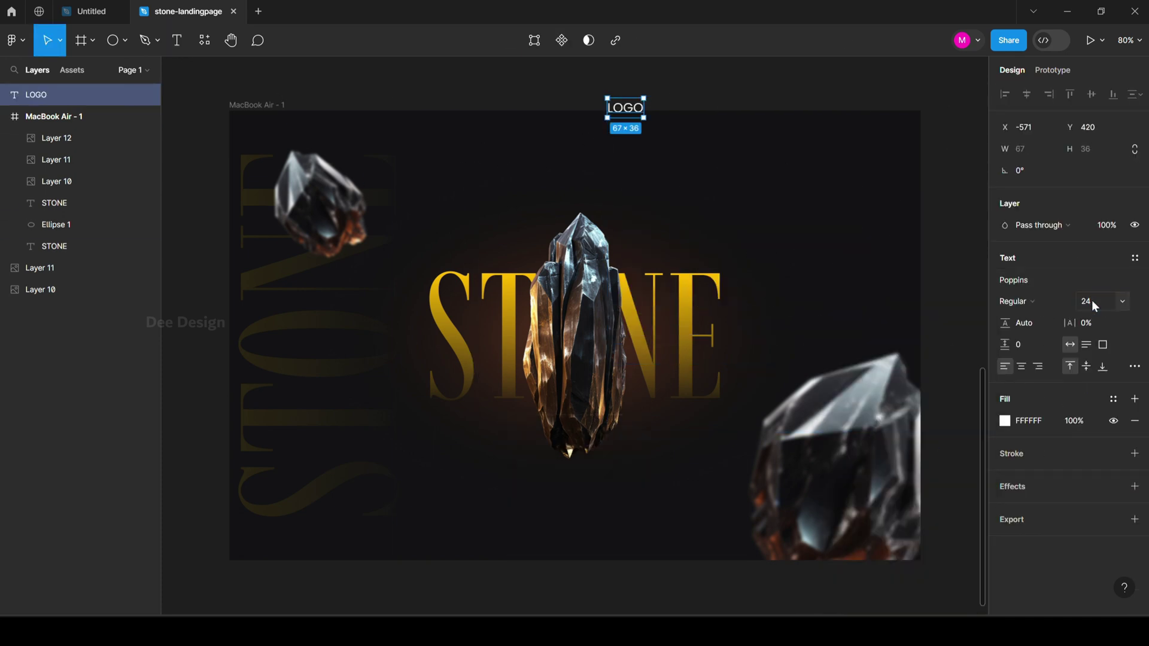
left_click(1017, 301)
left_click(1016, 352)
Step: Position the LOGO text inside the frame, right of the small upper-left crystal, at X 294, Y 58
left_click_drag(632, 114, 386, 165)
key("alt")
key("shift+Up")
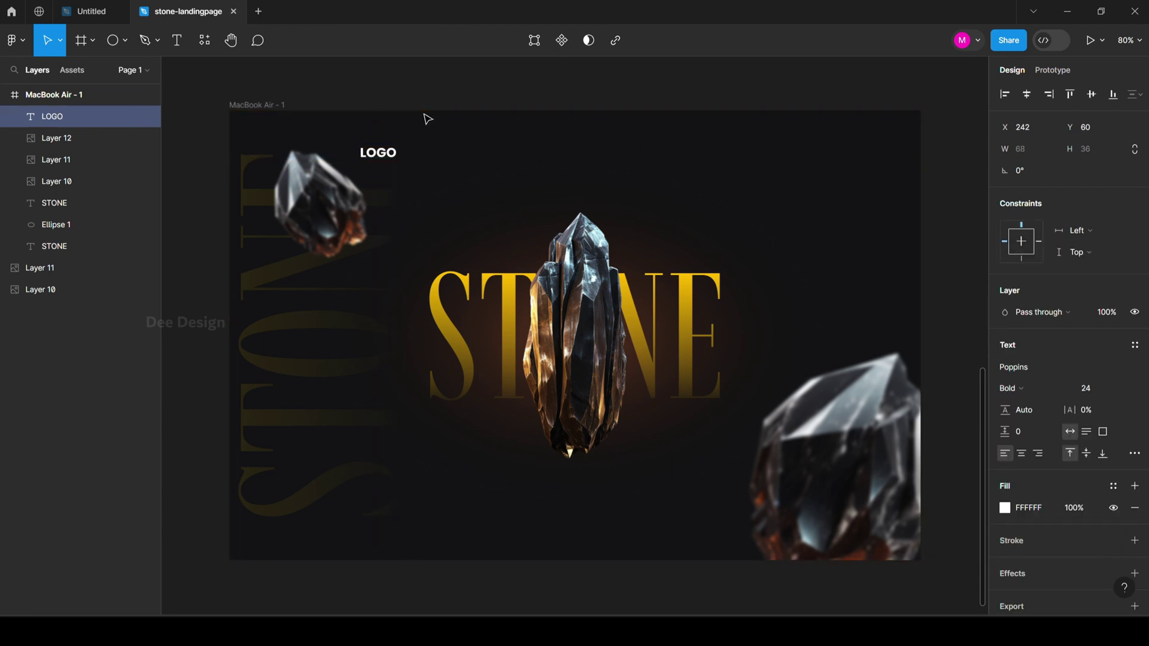
key("Up")
key("alt")
key("Down")
key("alt")
left_click_drag(384, 151, 413, 151)
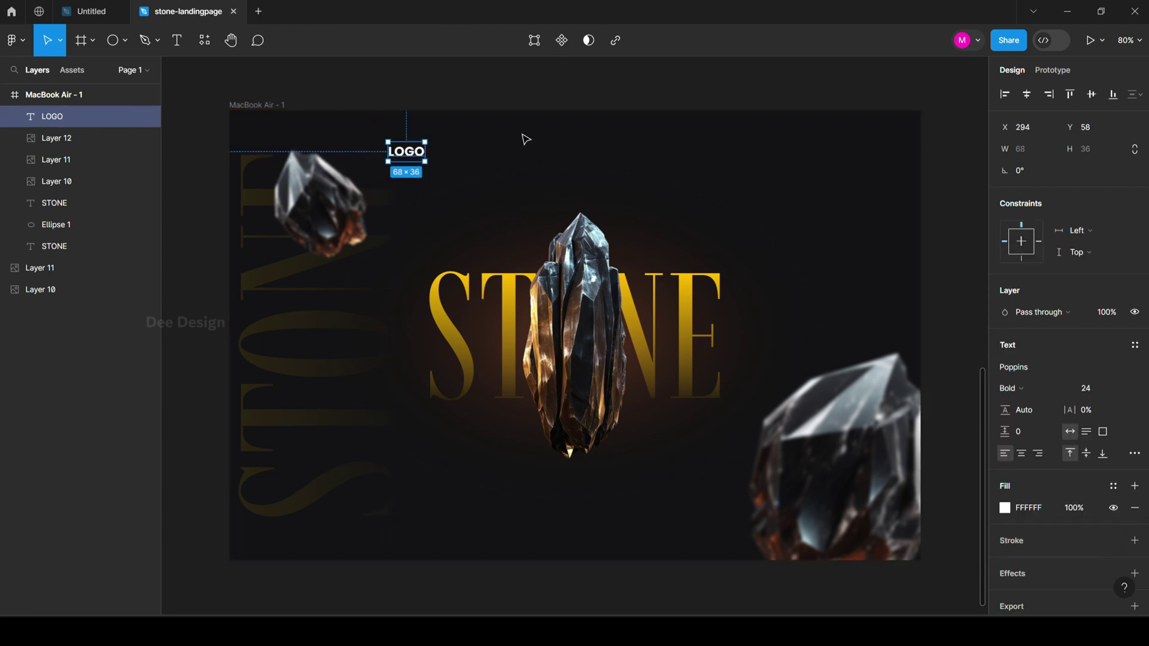
Step: Set the LOGO text's letter spacing to 20% and shift it closer to the small crystal, at X 216
left_click_drag(1070, 411, 1101, 411)
left_click(526, 157)
left_click_drag(430, 157, 388, 157)
Step: Draw a small closed hexagonal crystal outline with the Pen tool just right of the LOGO text
scroll(322, 128, "up", 5)
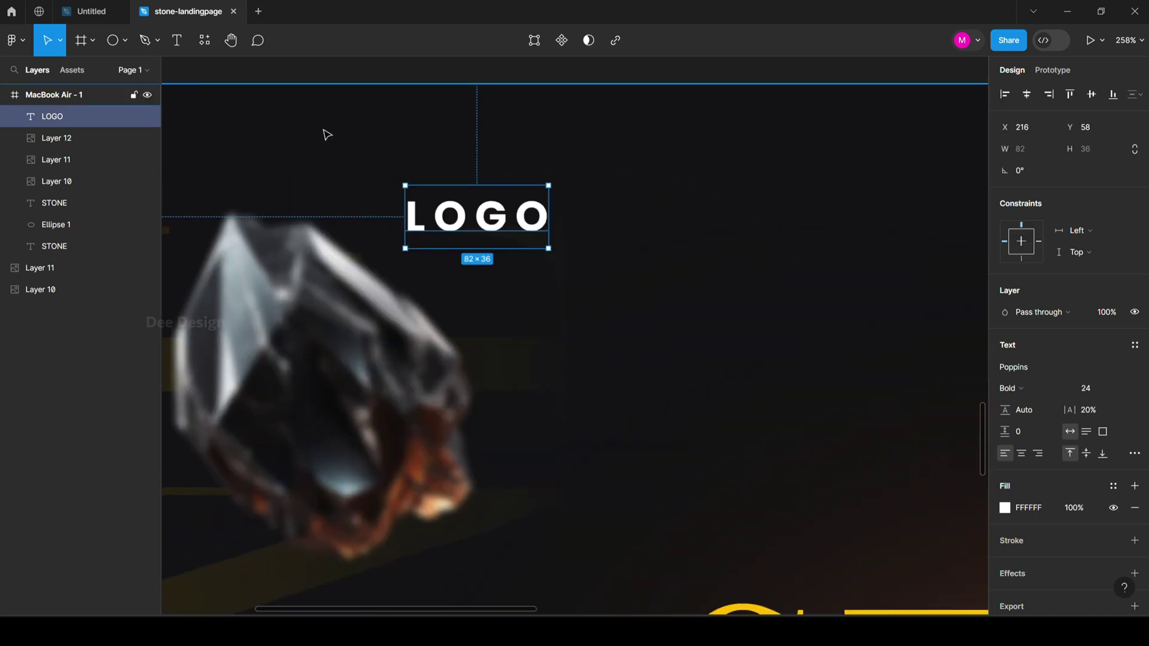
left_click(355, 76)
left_click(150, 44)
left_click(598, 167)
left_click(588, 178)
left_click(588, 193)
left_click(598, 205)
left_click(609, 186)
left_click(603, 178)
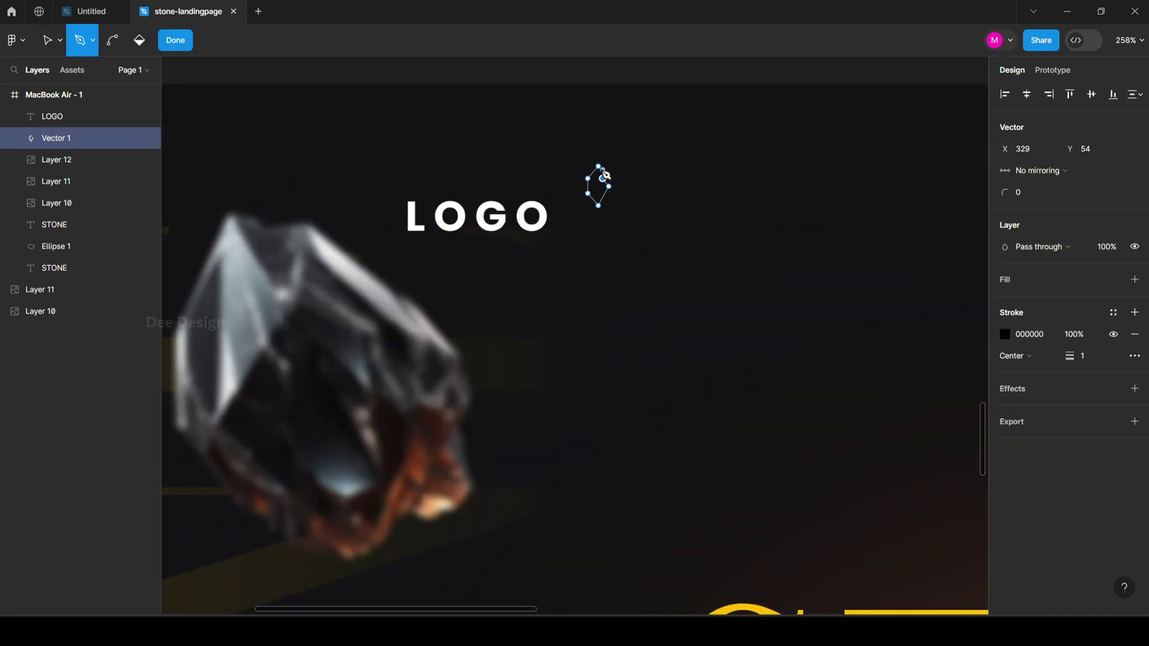
Step: Move the stray anchor point on the crystal outline's right edge down to form a symmetrical elongated hexagon
scroll(609, 182, "up", 5)
key("v")
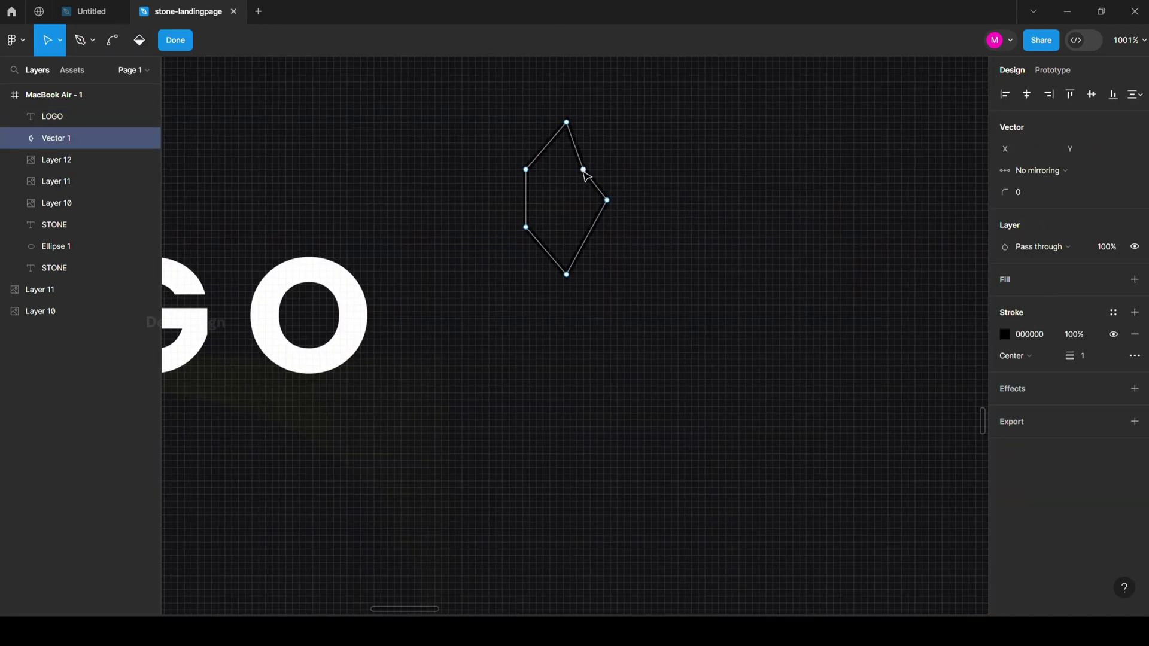
mouse_move(584, 169)
left_mouse_down()
mouse_move(604, 163)
mouse_move(606, 236)
left_mouse_up()
scroll(647, 180, "down", 5)
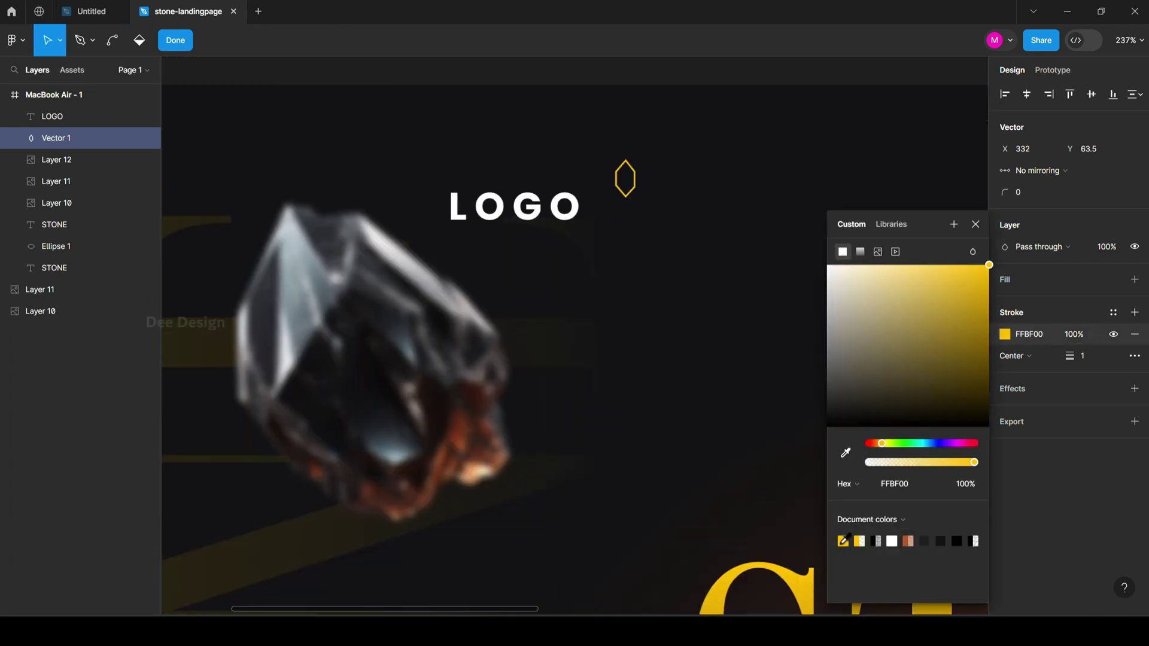
Step: Fill the hexagonal crystal shape with gold FFBF00 and remove its stroke
left_click(1134, 279)
left_click(1005, 301)
left_click(843, 541)
left_click(1134, 355)
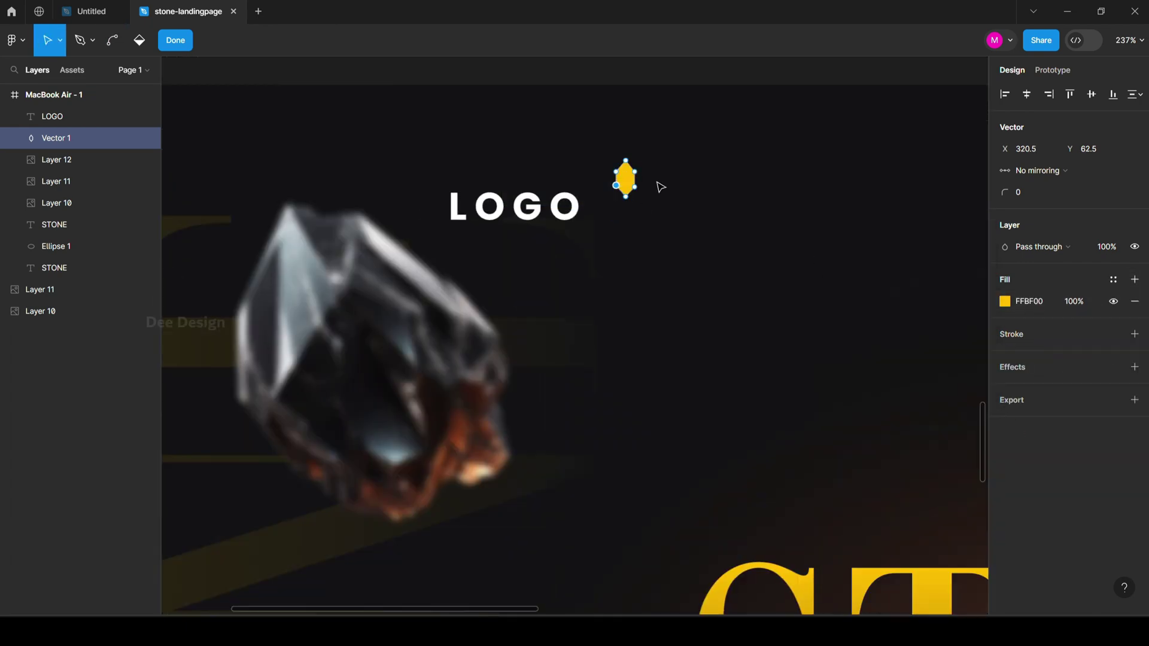
double_click(658, 185)
Step: Move the gold crystal icon to the left of the LOGO text and group it with the text
left_click_drag(626, 178, 422, 208)
left_click(464, 207, "shift")
key("ctrl+g")
scroll(389, 204, "down", 5)
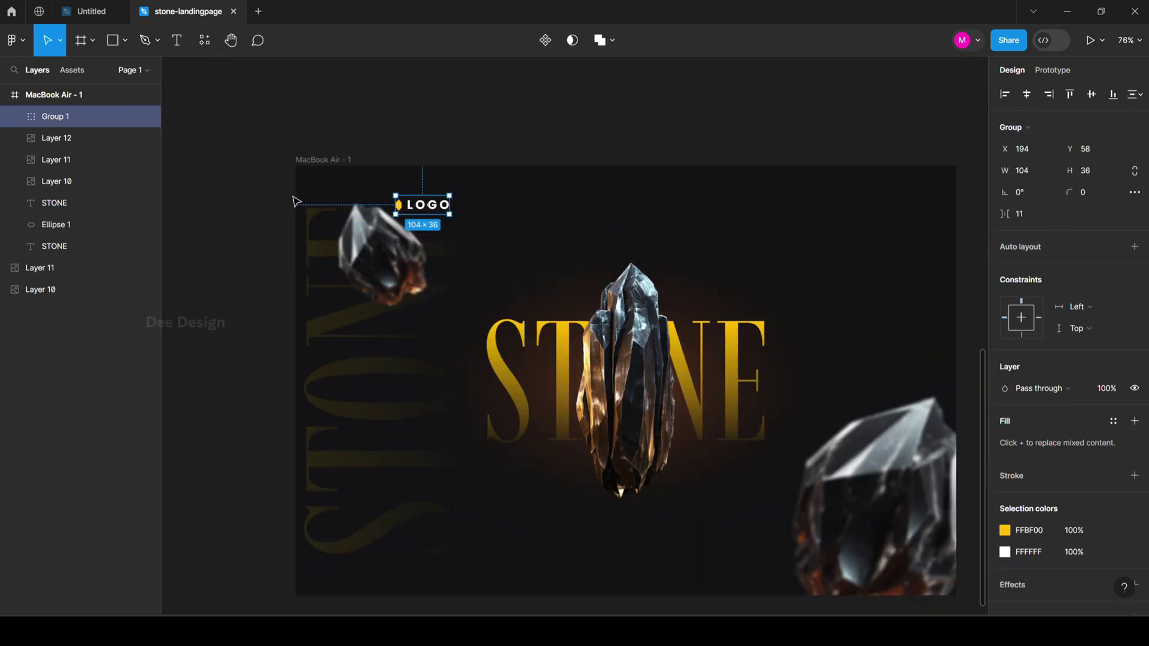
Step: Shift the logo group left to X 94 and lower the small crystal beneath it
key("alt")
key("shift+Left")
key("shift+Left")
key("shift+Left")
key("shift+Left")
key("shift+Left")
key("shift+Left")
key("shift+Left")
key("shift+Left")
key("shift+Left")
key("alt")
key("shift+Left")
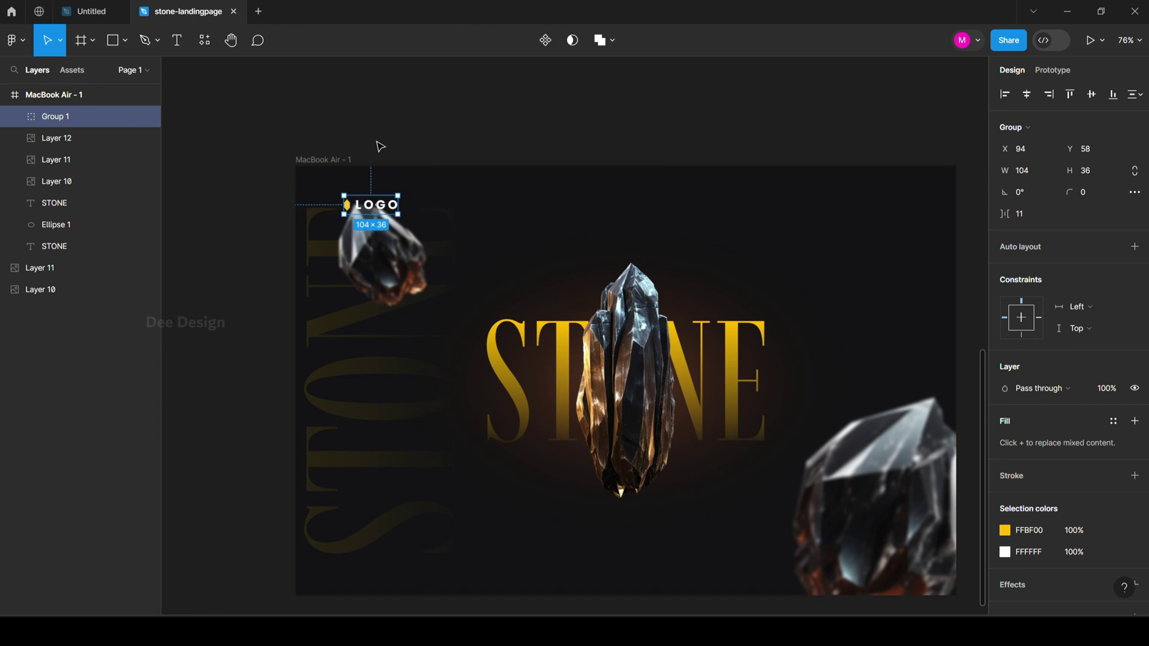
left_click(377, 146)
Step: Add a text layer reading HOME in the frame's header area, above the central crystal
key("t")
left_click(599, 201)
type("HOME")
key("Escape")
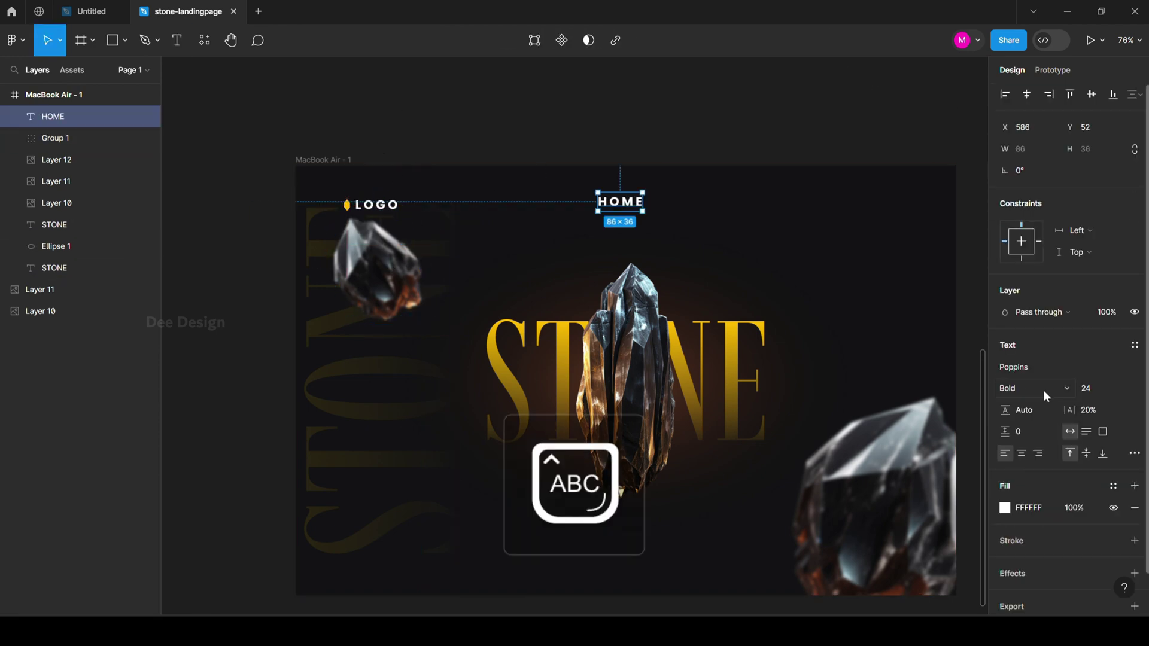
Step: Format HOME in Poppins Regular at size 12 and position it level with the logo at X 543, Y 67
left_click(1096, 389)
type("12")
left_click(1011, 388)
left_click(1016, 327)
scroll(838, 191, "up", 1)
left_click_drag(590, 200, 566, 209)
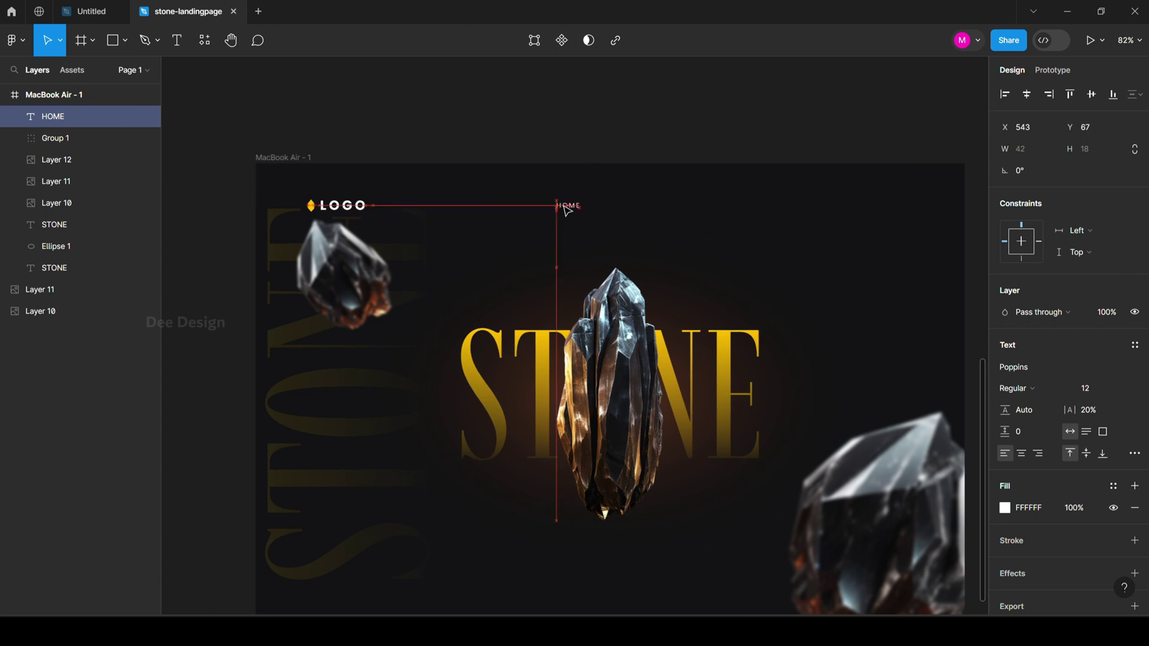
Step: Copy the HOME text to its right twice and change the copies to read ABOUT and PRODUCTS
scroll(650, 195, "up", 7)
double_click(503, 238)
left_click_drag(341, 242, 673, 244, "alt")
type("ABOUT")
key("Escape")
double_click(673, 244)
type("PRODUCTS")
key("Escape")
Step: Copy the PRODUCTS text to its right and change the copy to CONTACT
left_click_drag(936, 232, 610, 267)
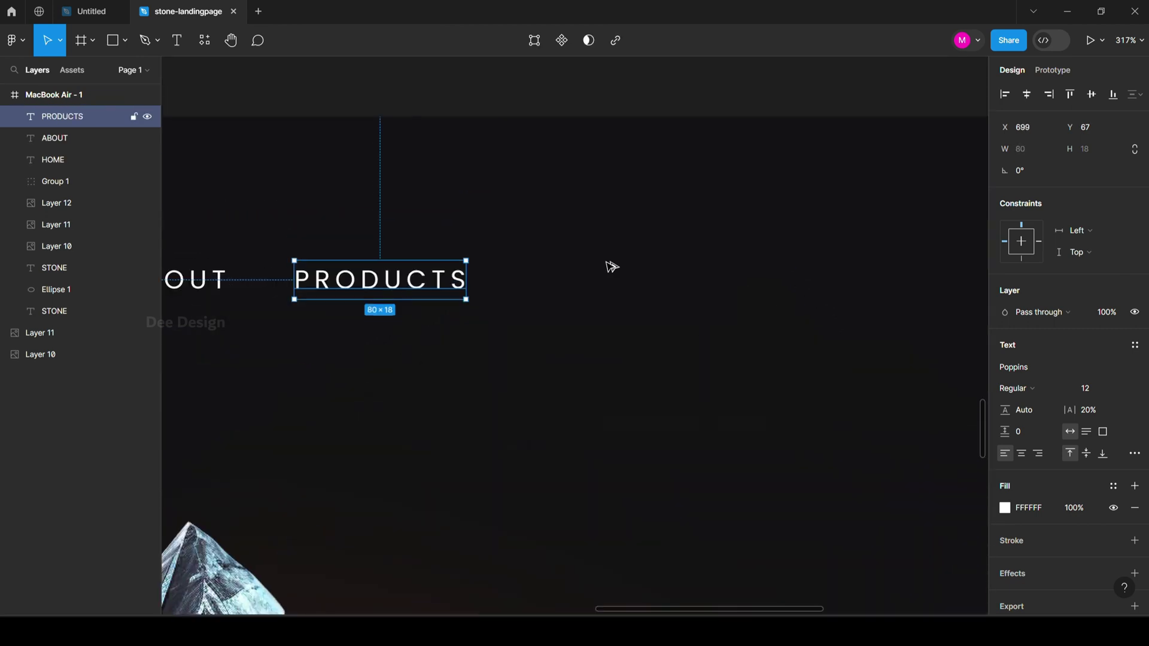
left_click_drag(388, 277, 609, 277, "alt")
double_click(610, 275)
type("CONTACT")
Step: Select the four navigation links and distribute them with equal horizontal spacing
scroll(616, 213, "down", 8)
scroll(604, 214, "up", 5)
left_click(505, 242, "shift")
left_click(404, 240, "shift")
left_click(323, 239, "shift")
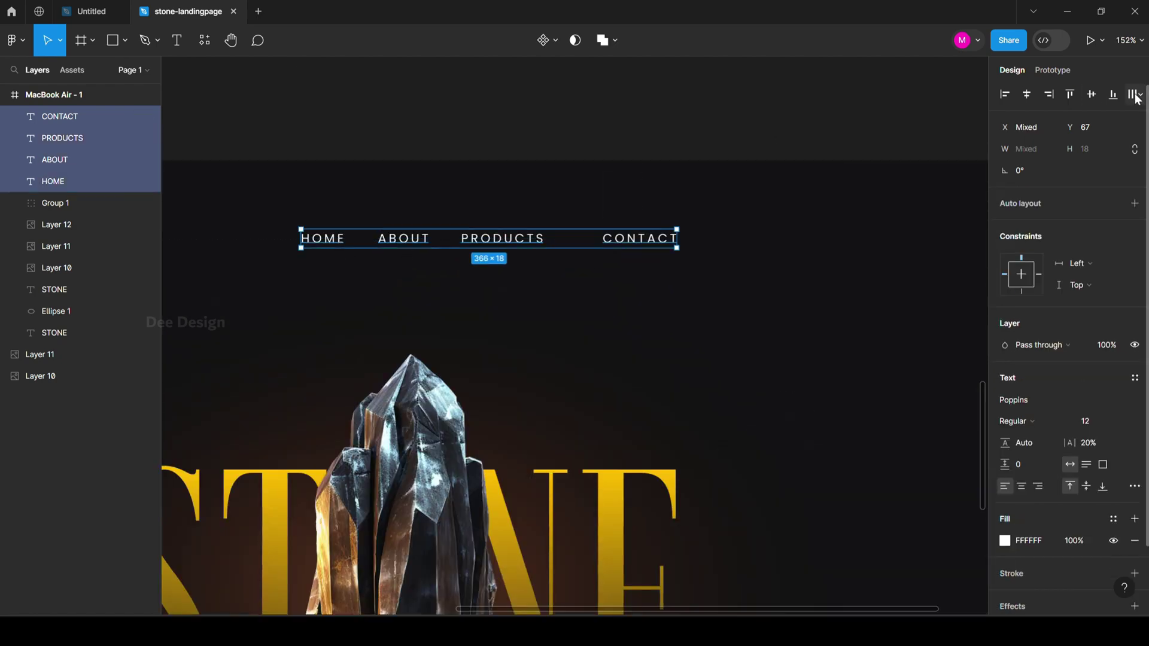
left_click(1133, 96)
left_click(995, 159)
Step: Set the letter spacing of the four navigation links to 8%
key("shift+1")
left_click(1102, 462)
type("8")
key("Return")
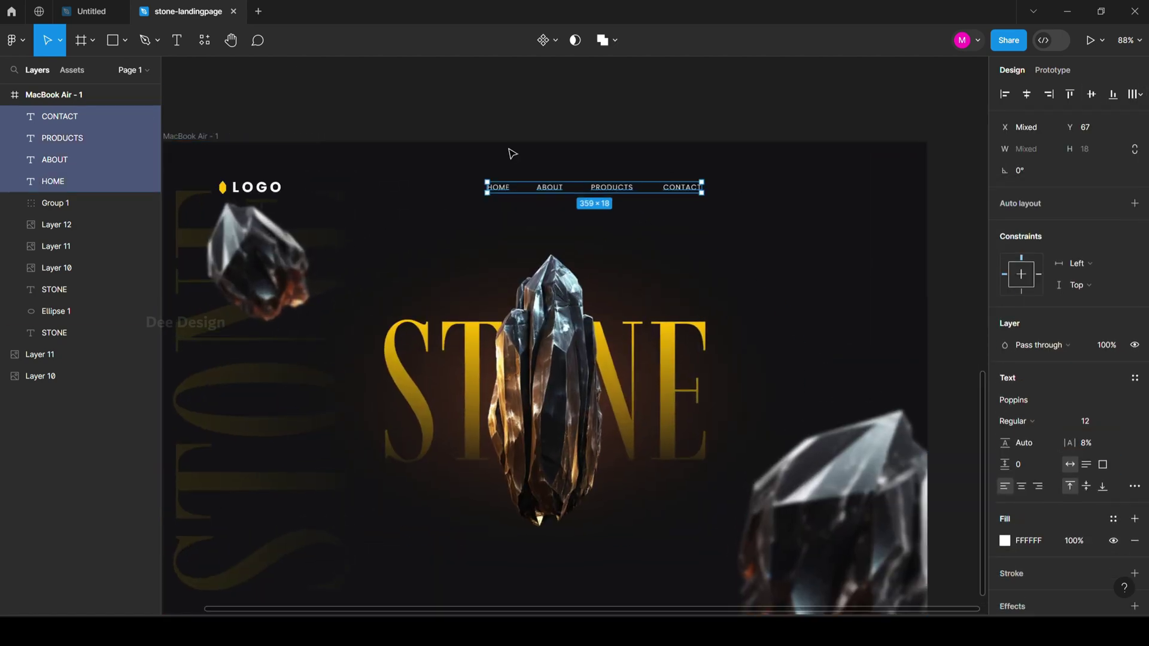
Step: Even out the horizontal spacing of HOME, ABOUT, PRODUCTS and CONTACT again and group them at X 461, Y 67
left_click(762, 105)
left_click(633, 188)
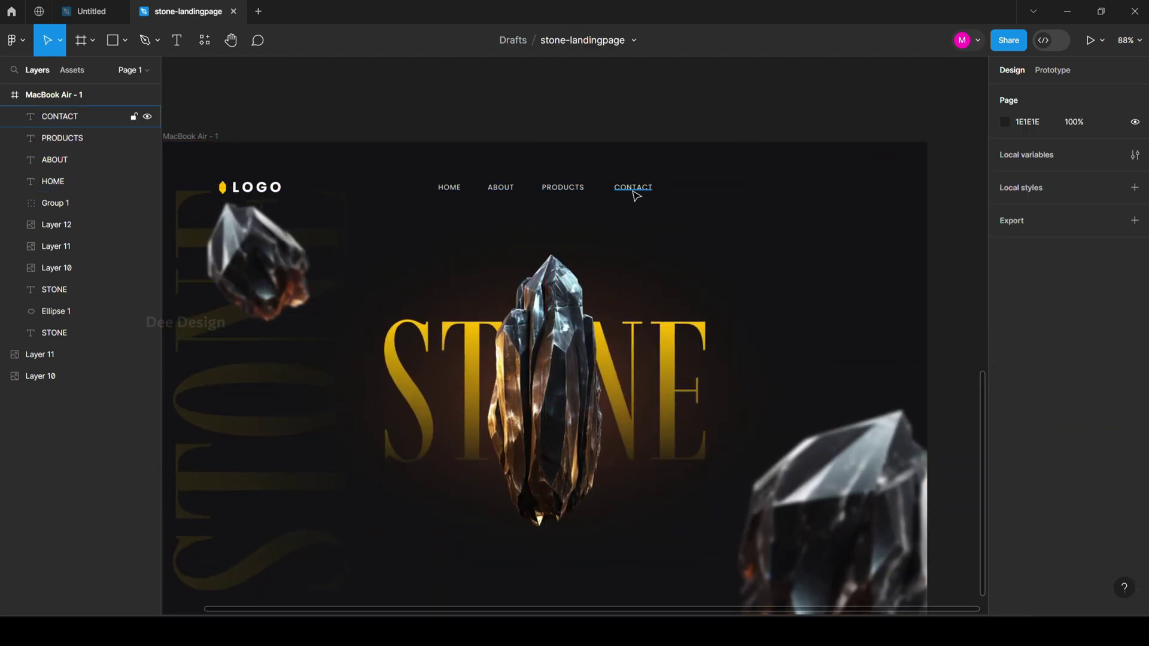
left_click(562, 188, "shift")
left_click(500, 187, "shift")
left_click(449, 187, "shift")
left_click(1135, 94)
left_click(1021, 155)
key("ctrl+g")
scroll(706, 170, "up", 3)
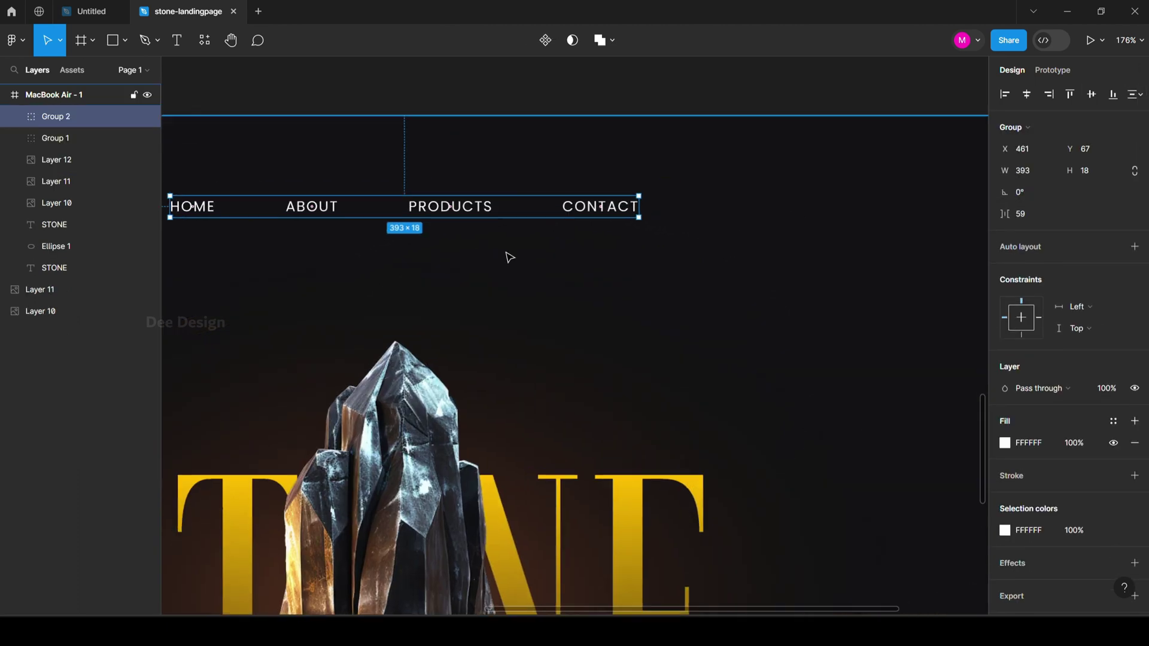
Step: Draw a 45 × 45 circle to the right of the CONTACT link and fill it with FFBF00
scroll(368, 280, "down", 2)
left_click(124, 40)
left_click(105, 122)
left_click_drag(576, 218, 601, 242)
left_click(1085, 149)
type("45")
left_click(719, 234)
left_click(1005, 367)
left_click(623, 234)
Step: Add a black text label reading EN and center it on the gold circle
key("t")
left_click(601, 243)
type("EN")
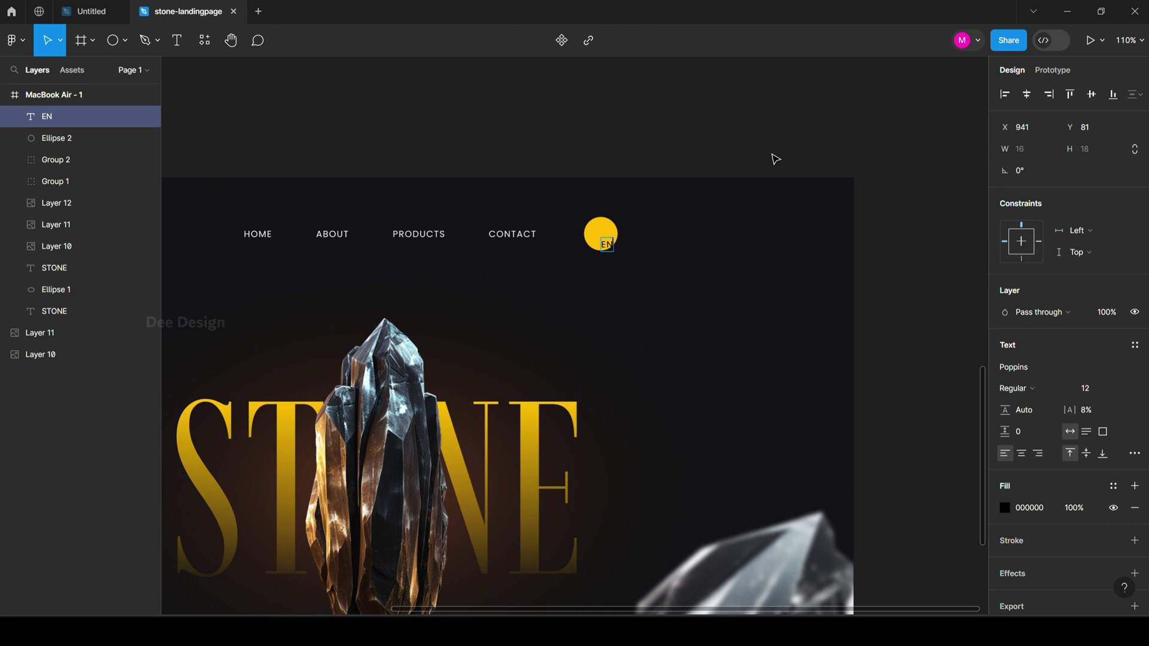
left_click_drag(606, 244, 601, 235)
key("Up")
left_click(788, 204)
Step: Group the EN label with its gold circle
scroll(599, 228, "up", 5)
left_click(608, 247)
left_click(634, 253, "shift")
key("ctrl+g")
scroll(686, 250, "down", 7)
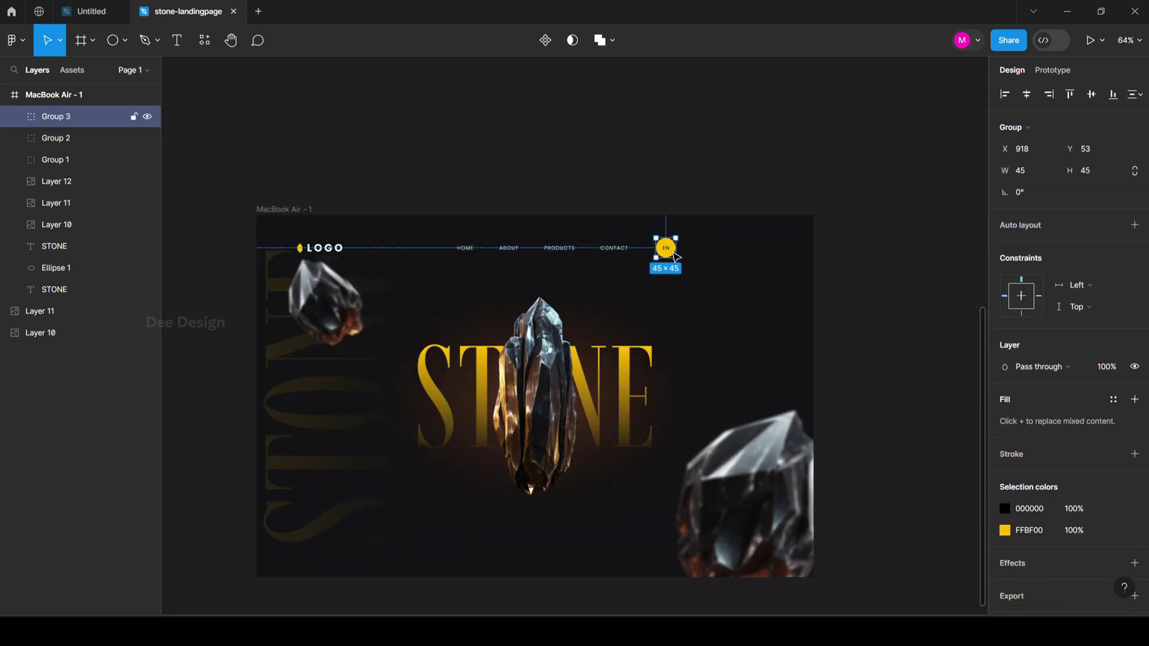
Step: Move the EN badge toward the frame's right edge so its margin matches the logo's left margin
left_click_drag(667, 248, 753, 248)
key("shift+Right")
key("shift+Right")
key("Right")
key("Right")
key("Right")
key("Right")
Step: Group the logo, navigation links and EN badge into one header group and nudge it down to Y 54
left_click(55, 159, "shift")
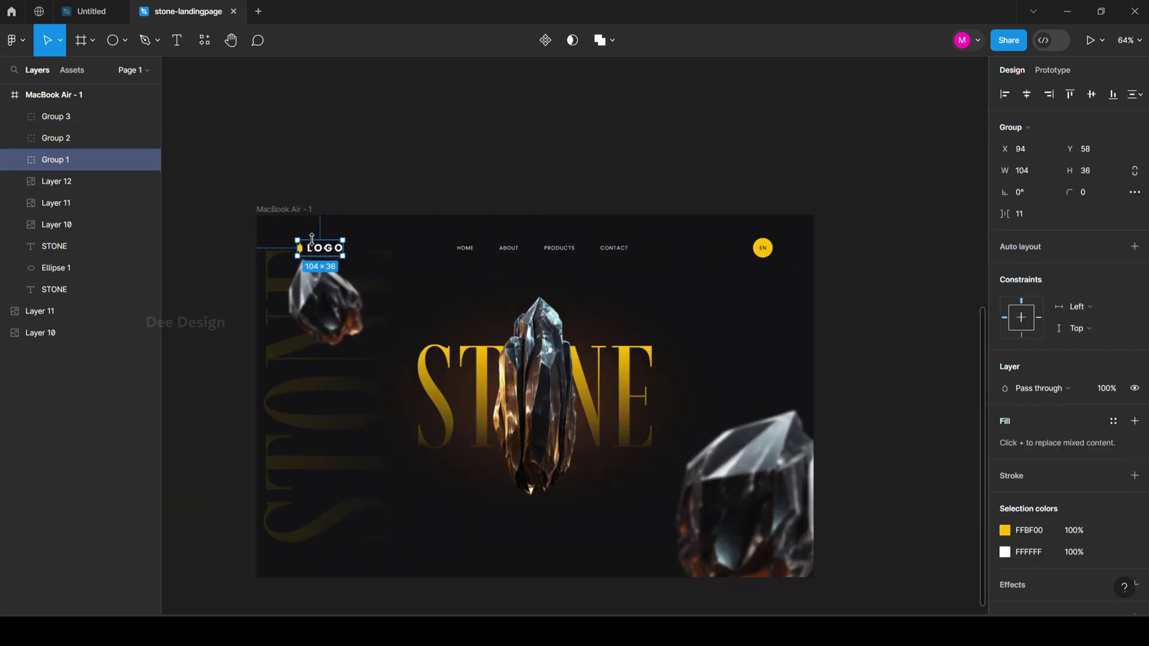
key("ctrl+g")
key("Down")
left_click(826, 262)
scroll(457, 262, "up", 6)
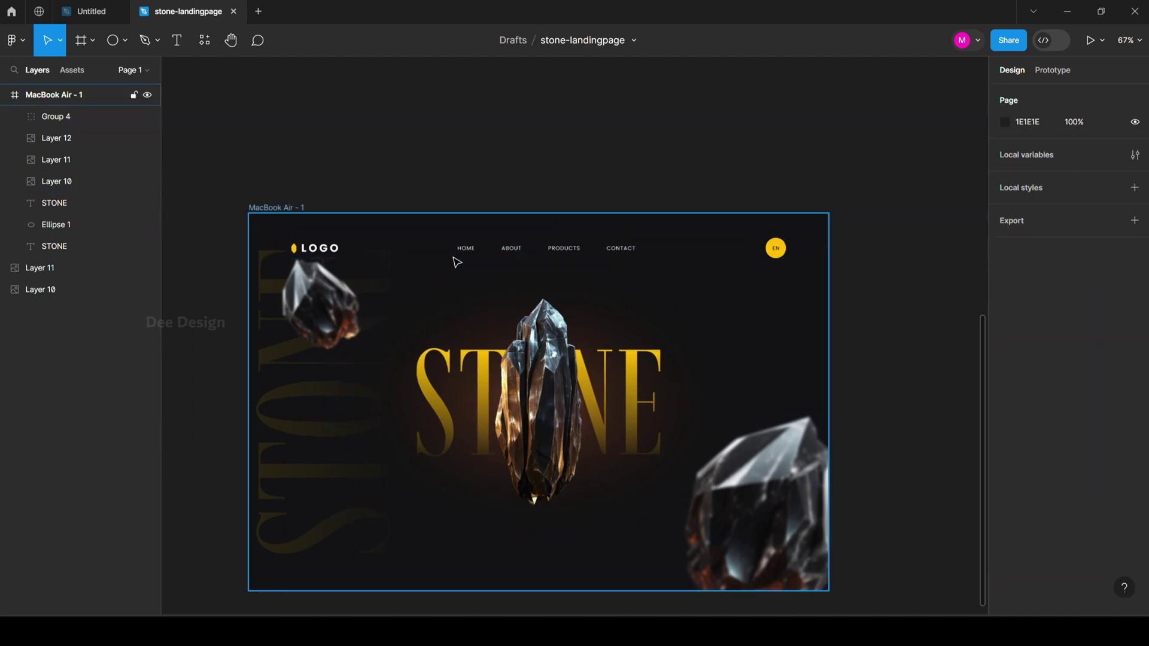
Step: Change the HOME link's text color to gold FFBF00
left_click(458, 211, "ctrl")
left_click(1005, 508)
left_click(871, 538)
left_click(462, 98)
Step: Draw a horizontal line beneath HOME spanning the word's width and color it FFBF00
scroll(445, 202, "up", 8)
left_click(85, 246)
left_click(124, 40)
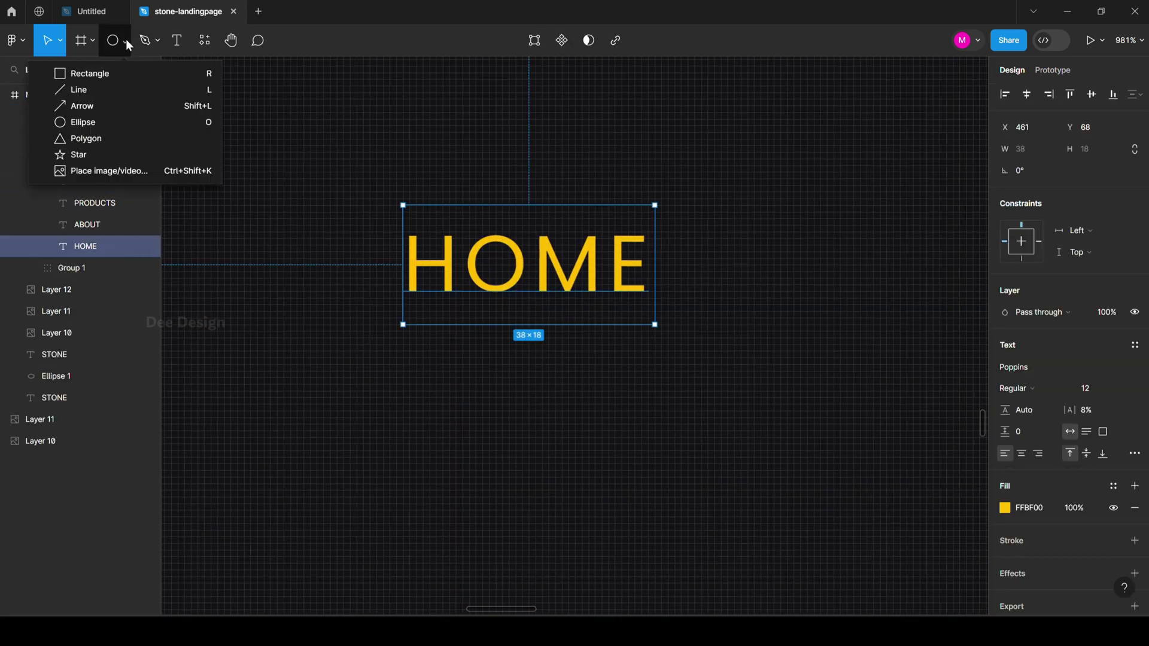
left_click(82, 88)
left_click_drag(403, 338, 649, 338)
left_click(1005, 399)
left_click(845, 541)
left_click(479, 256)
Step: Move the underline's layer into the navigation group directly above HOME and fine-tune its vertical distance from the word
left_click(85, 267)
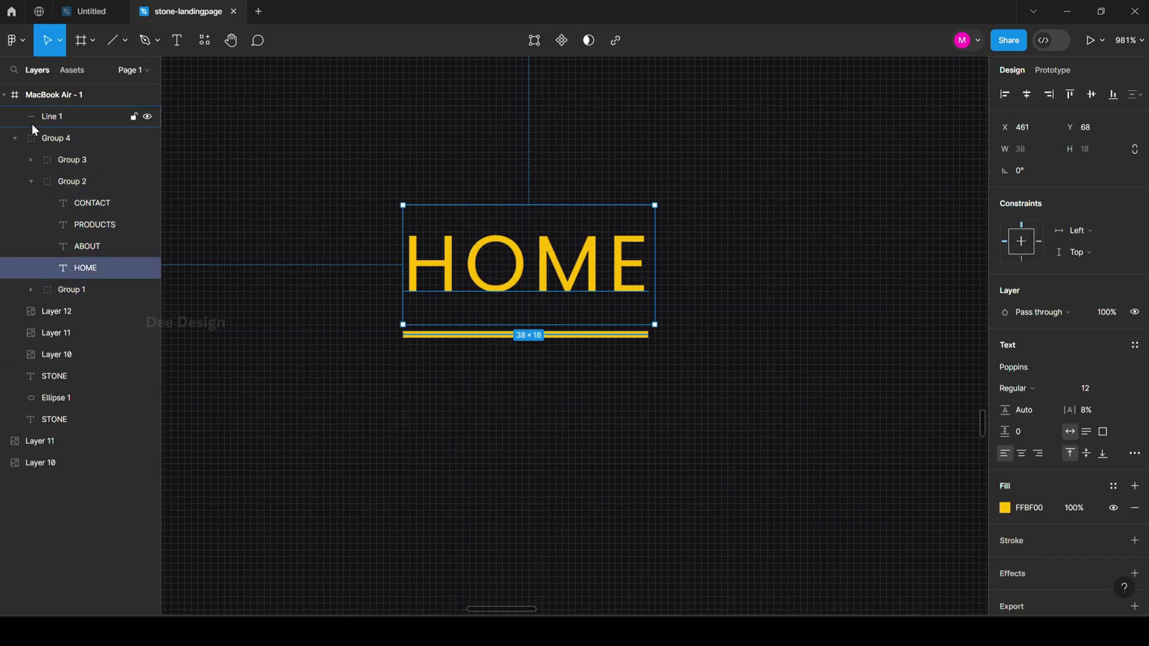
left_click_drag(32, 122, 72, 257)
key("Up")
key("Up")
key("Up")
key("Up")
scroll(464, 267, "down", 8)
double_click(15, 96)
left_click(482, 164)
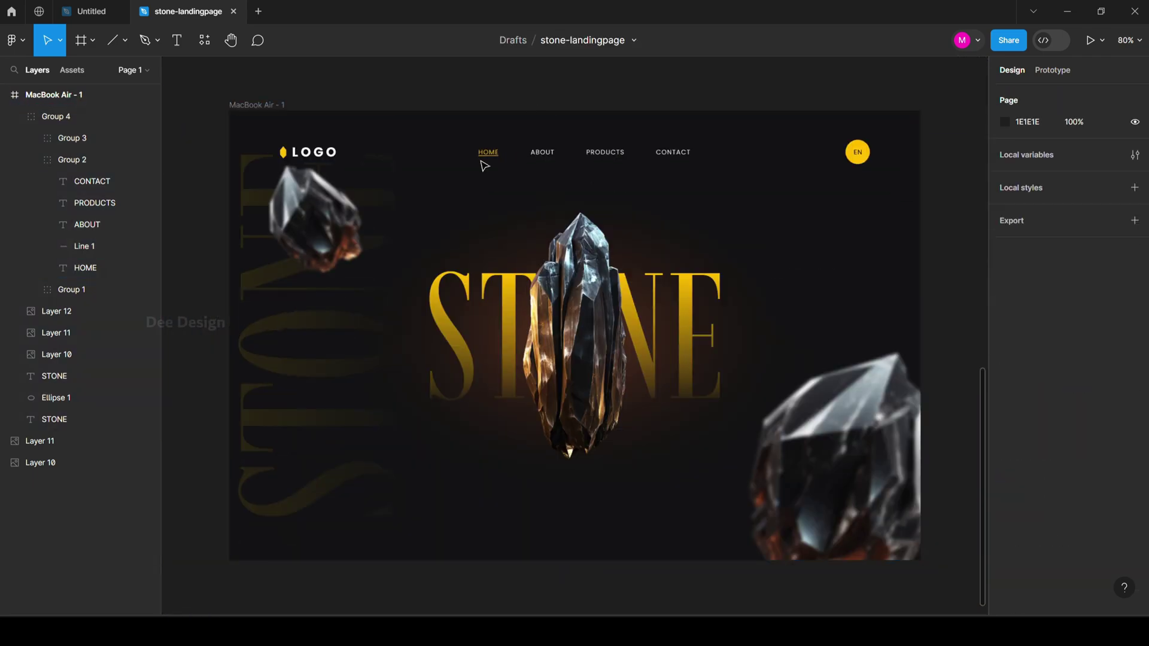
left_click(84, 246)
key("Down")
left_click(469, 105)
Step: Center the navigation links group horizontally within the header group
double_click(678, 154)
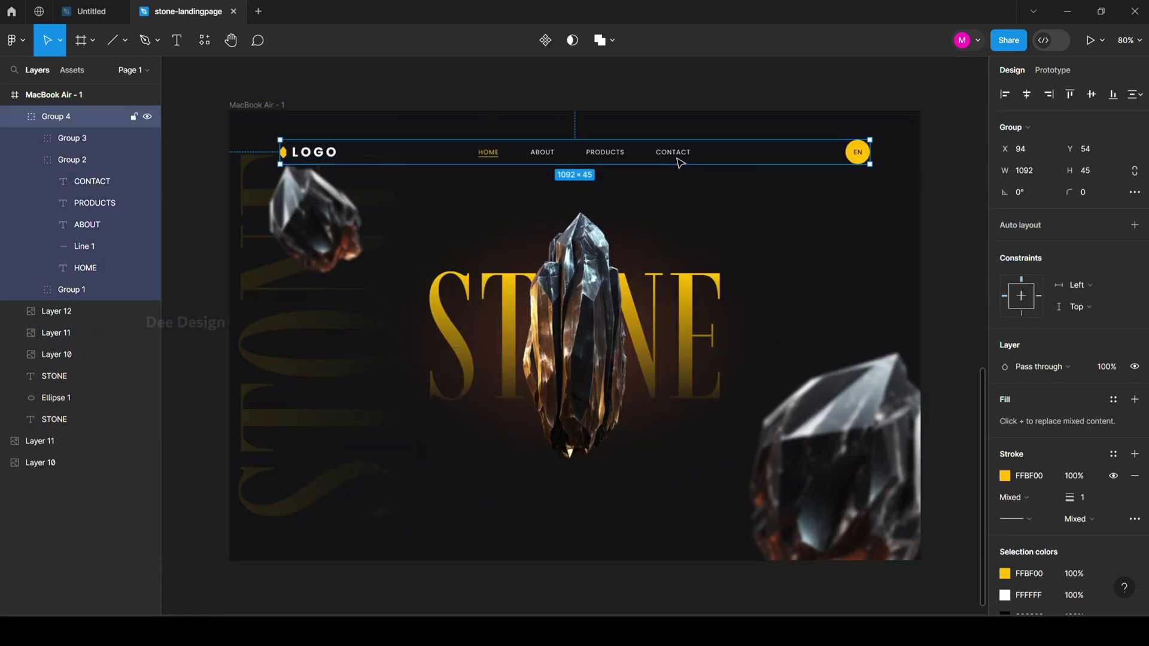
left_click(1027, 94)
key("alt")
left_click(788, 108)
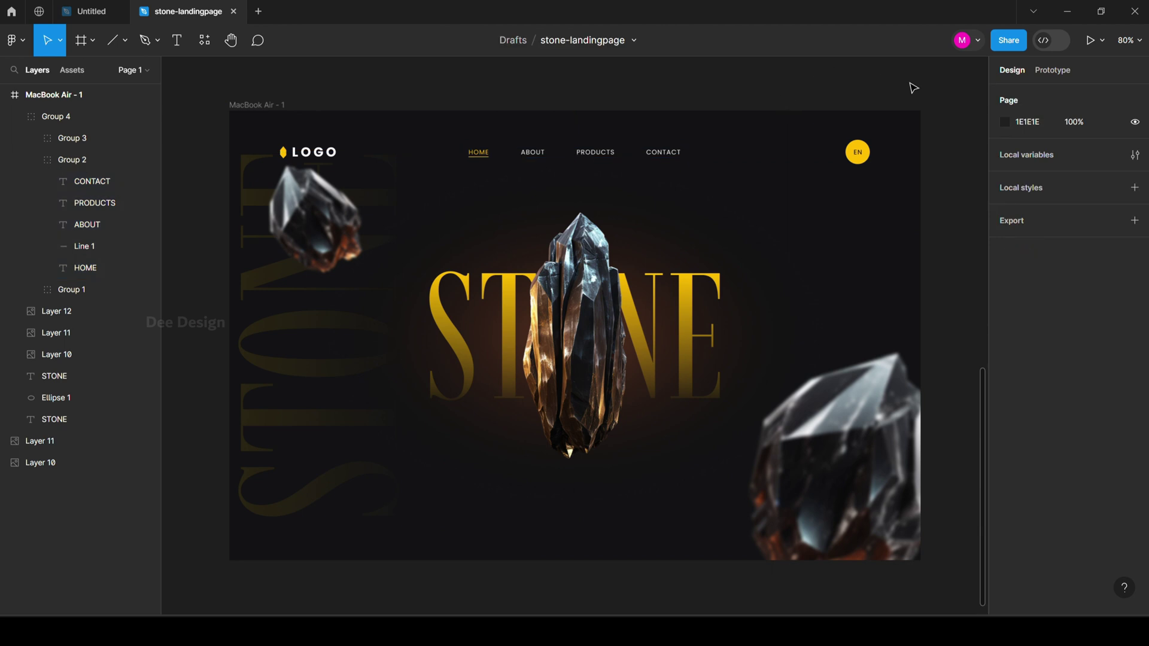
scroll(595, 130, "down", 2)
scroll(595, 130, "up", 2)
left_click(665, 157)
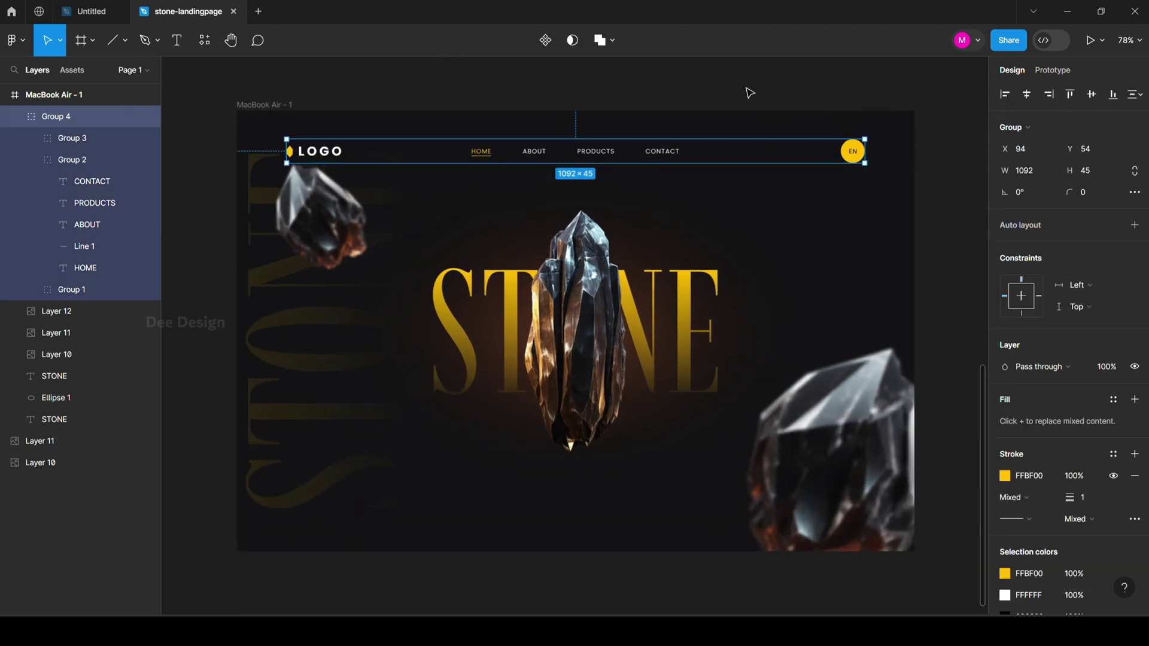
left_click(750, 92)
Step: Draw an 8 × 8 circle at X 1158, Y 293, right of the STONE title, and fill it with FFBF00
scroll(941, 302, "up", 5)
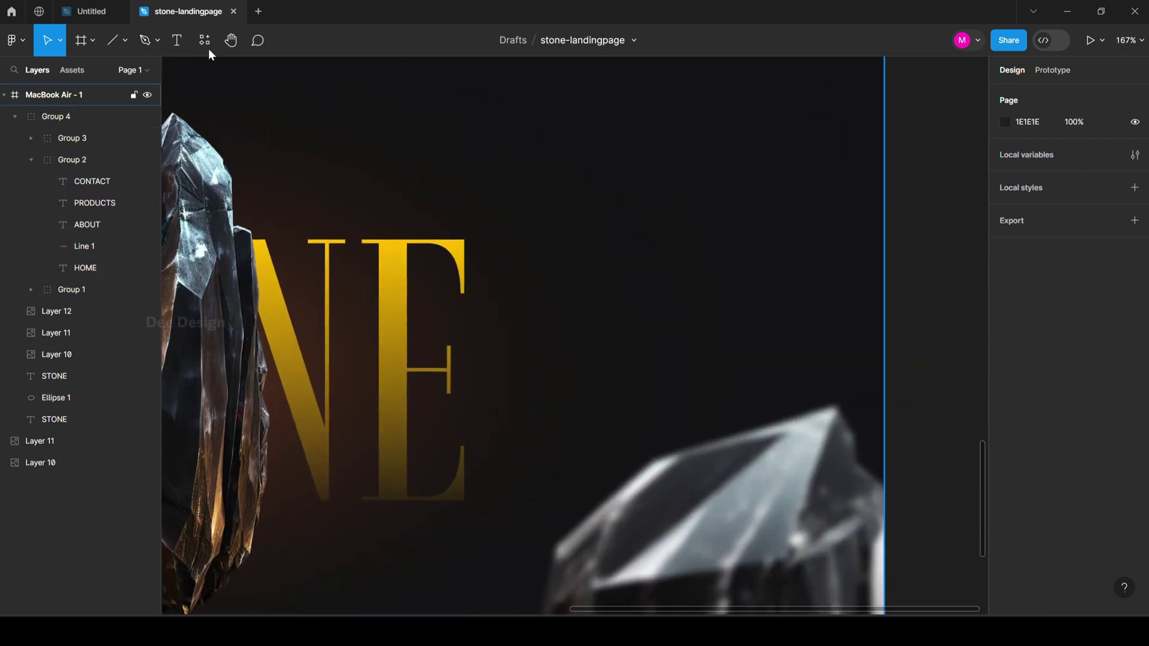
left_click(125, 41)
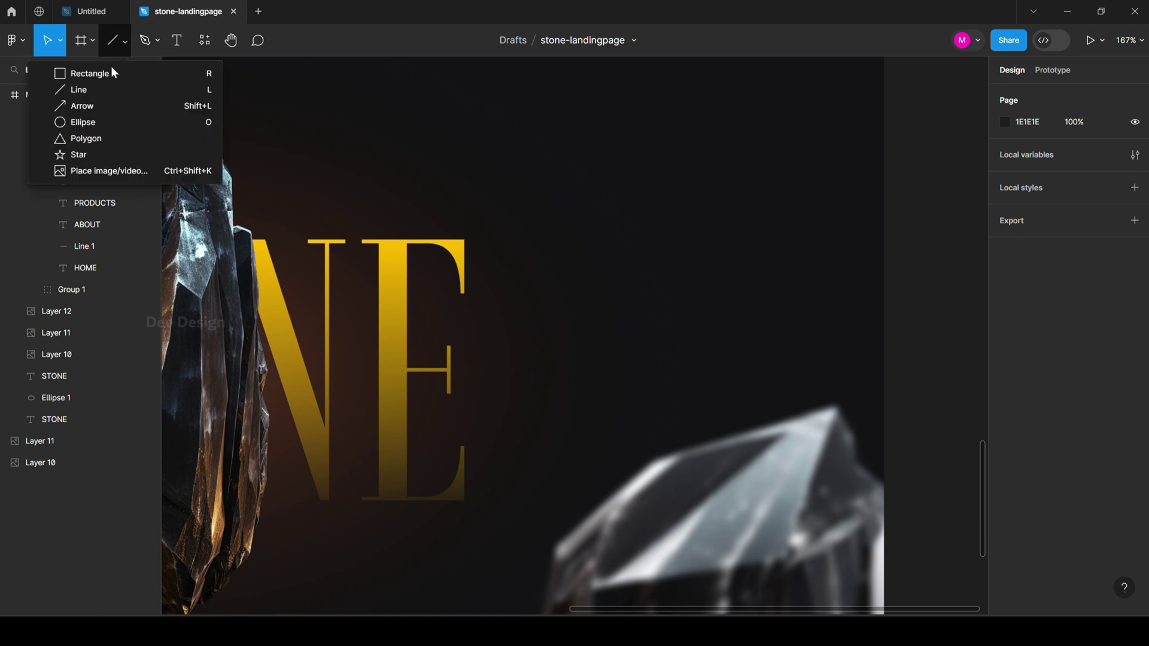
left_click(98, 117)
left_click_drag(745, 231, 752, 238)
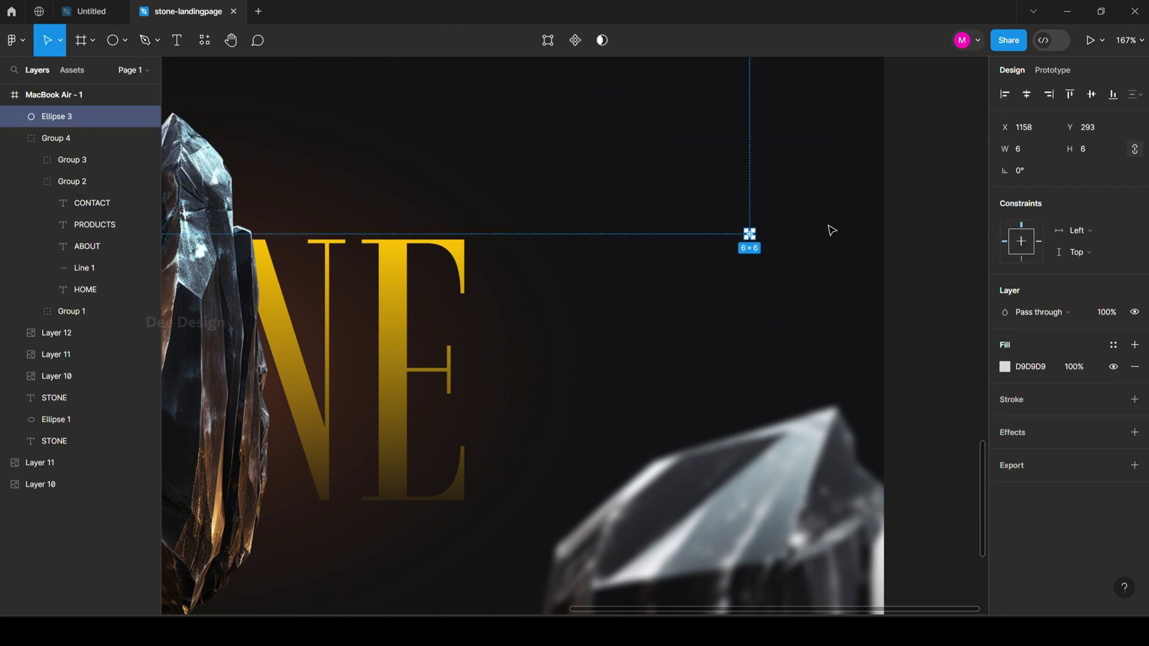
type("8")
key("Tab")
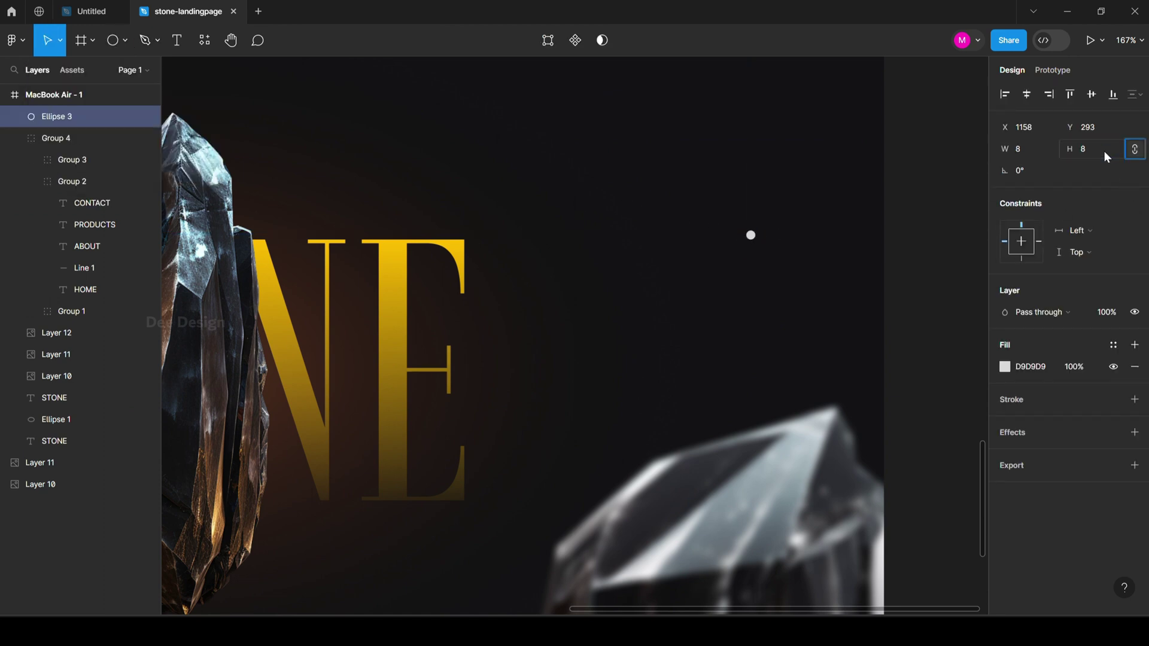
left_click(1005, 368)
left_click(846, 541)
left_click(951, 148)
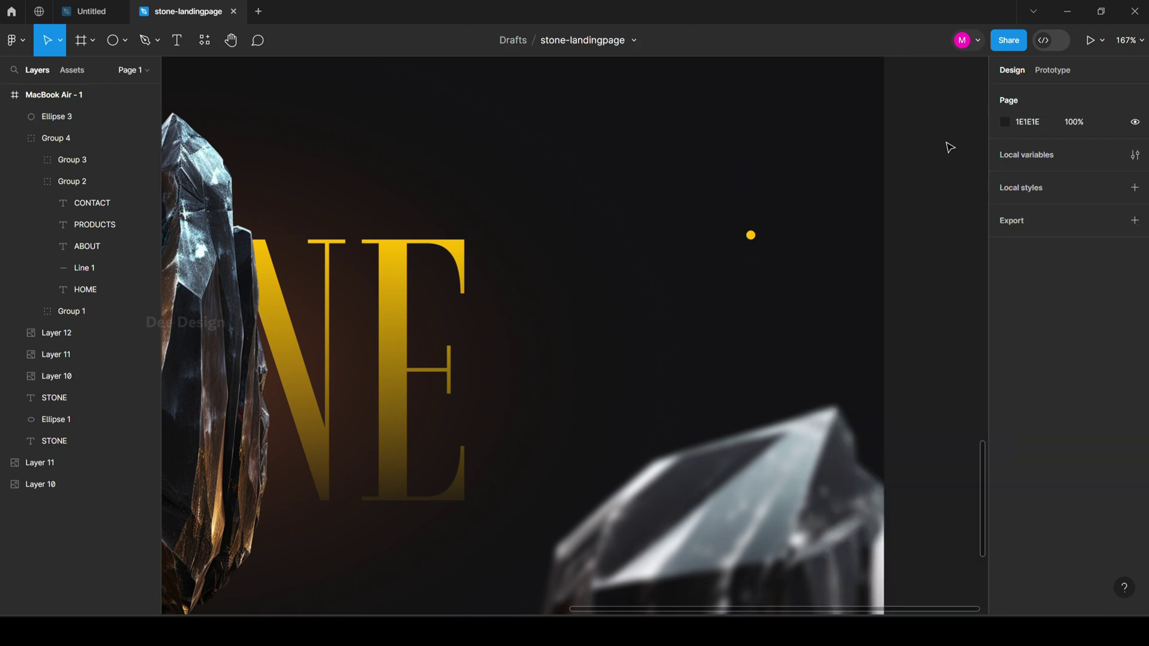
Step: Copy the gold dot straight down to Y 315 and turn the copy into an unfilled ring with an FFBF00 stroke
scroll(803, 274, "up", 5)
left_click_drag(695, 185, 702, 245)
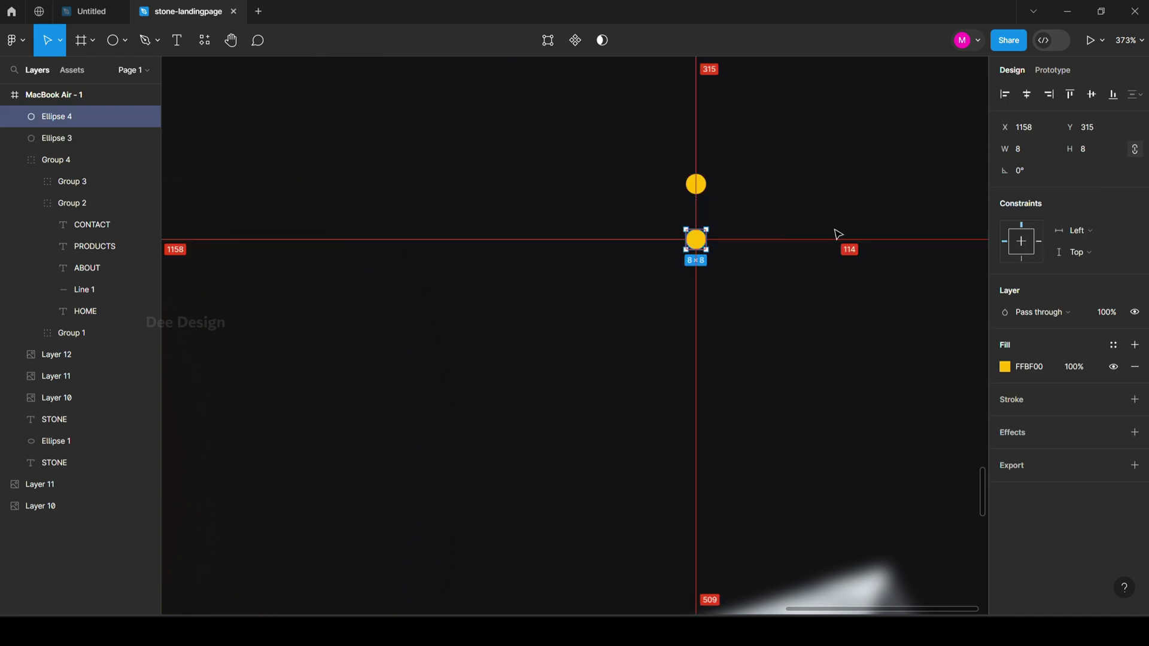
left_click(1135, 400)
left_click(1005, 422)
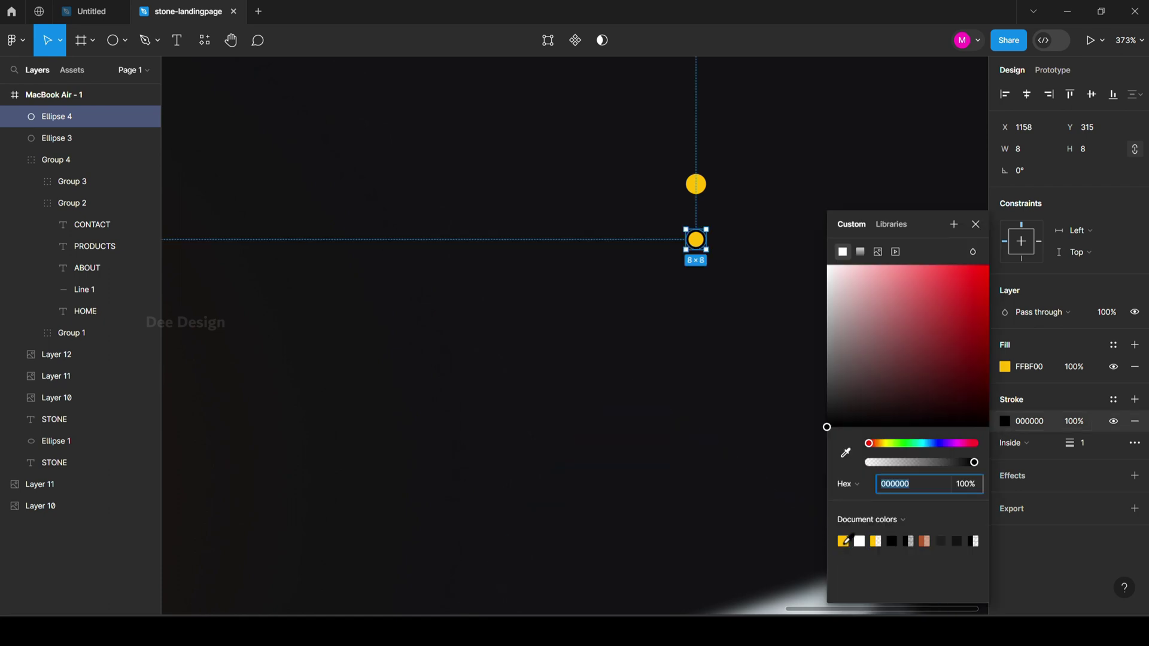
left_click(843, 541)
left_click(1136, 367)
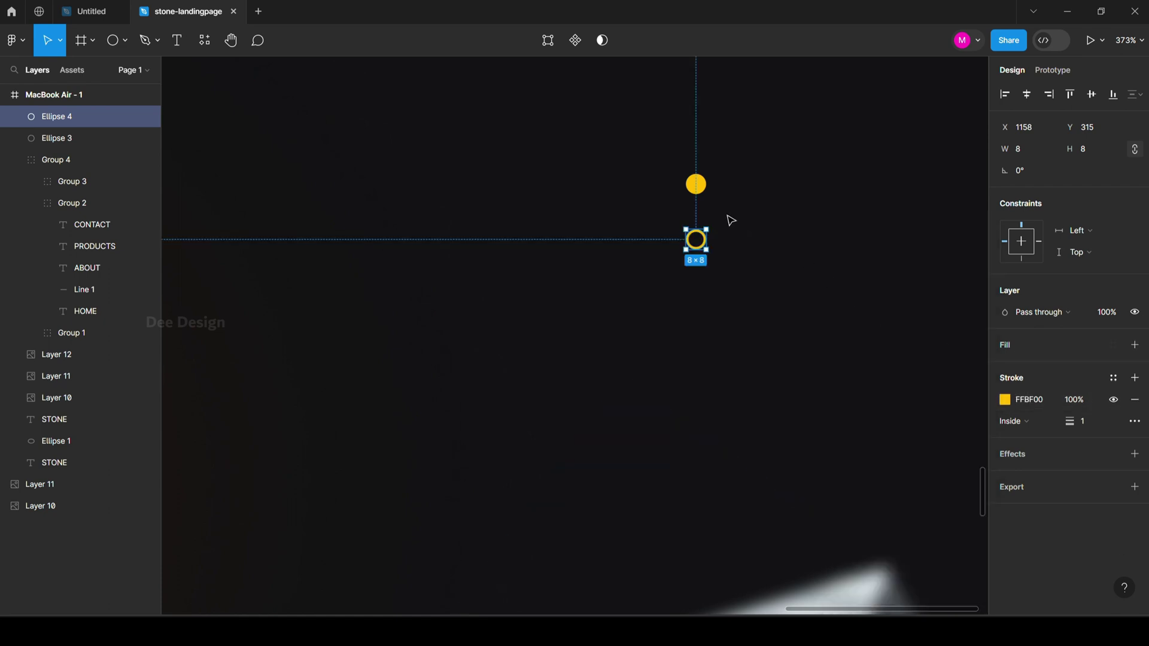
Step: Duplicate the ring twice more downward at the same spacing
key("ctrl+d")
key("ctrl+d")
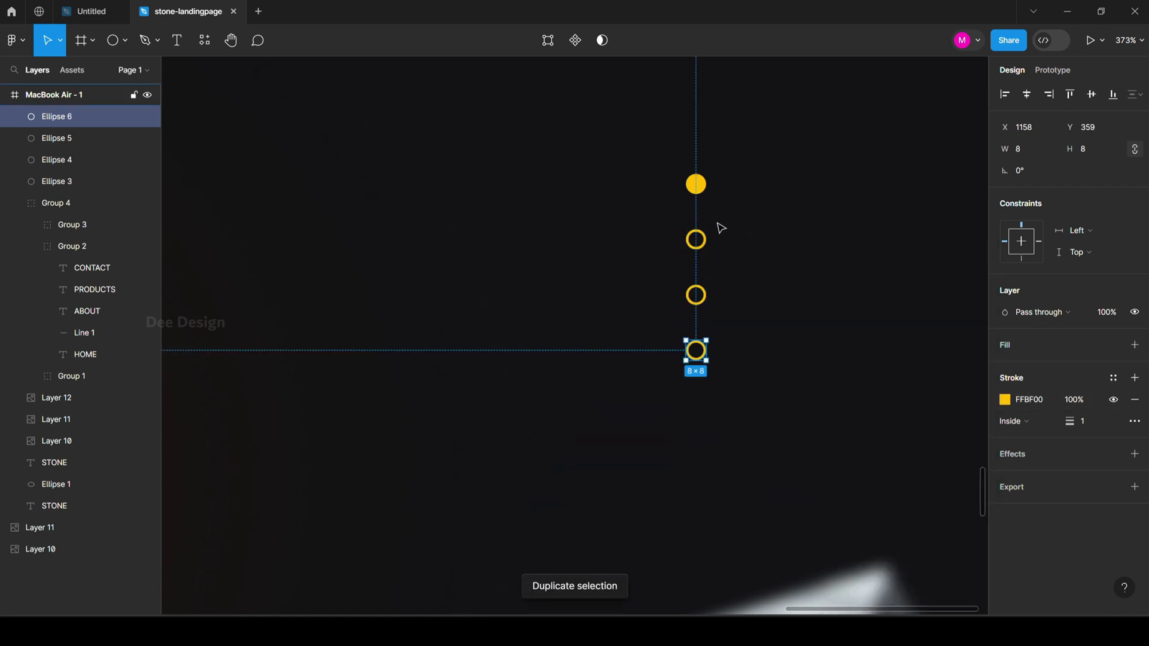
Step: Group the four pagination dots and center the group vertically in the frame at Y 379
scroll(737, 205, "down", 5)
scroll(736, 205, "down", 3)
left_click_drag(850, 179, 726, 244)
left_click(709, 314, "shift")
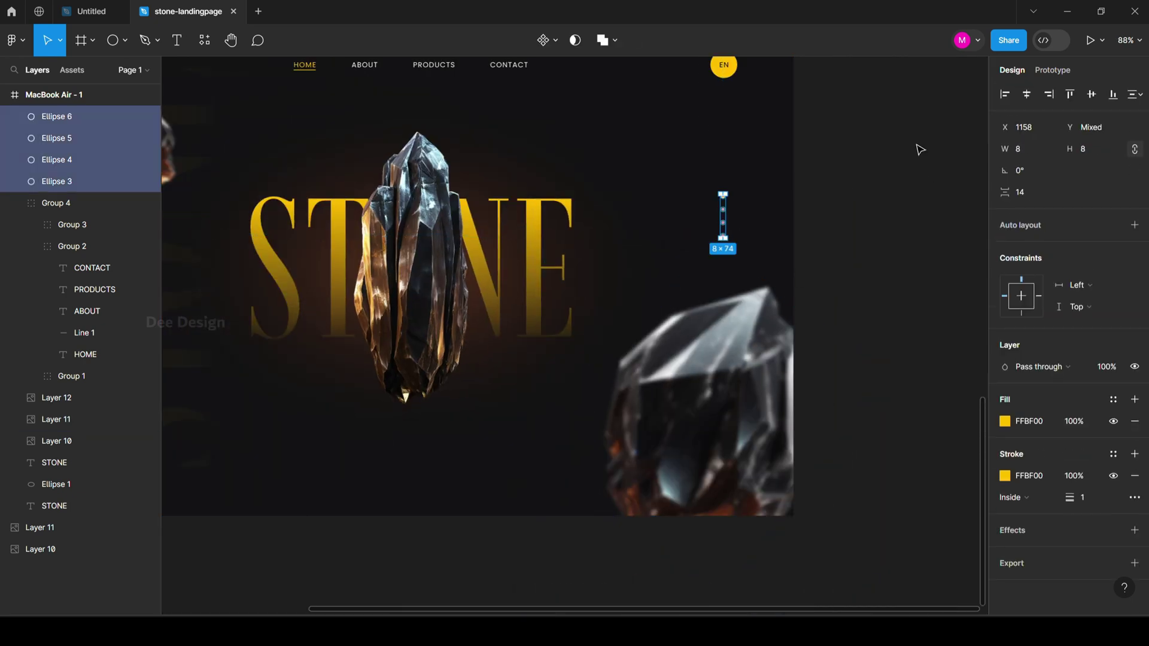
key("ctrl+g")
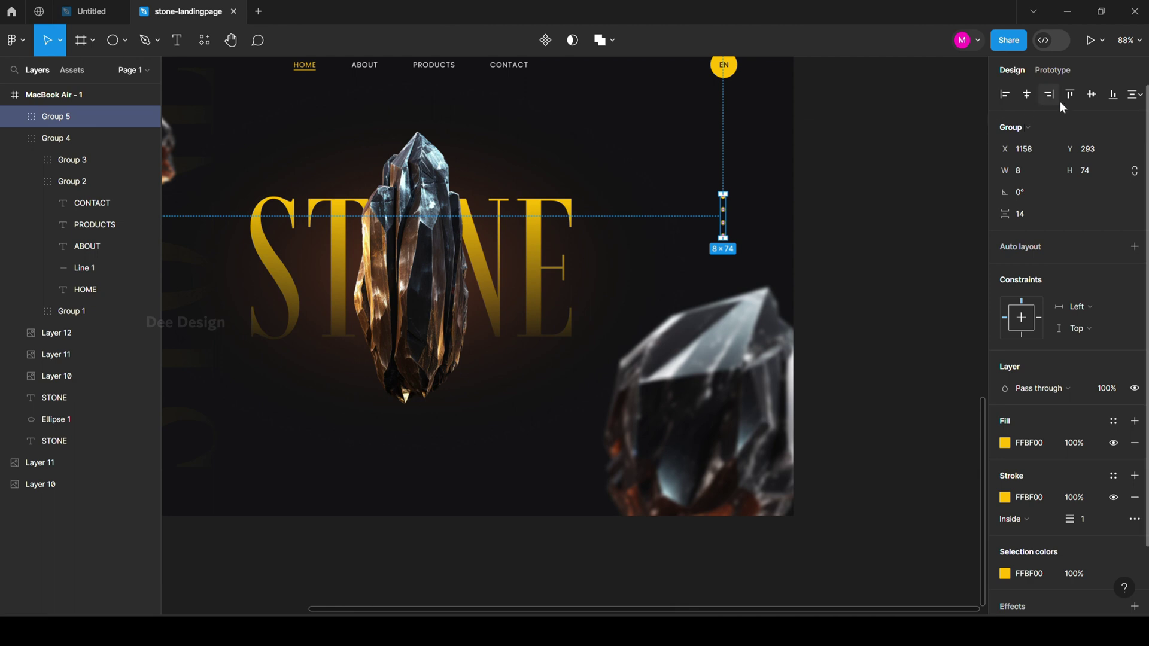
scroll(925, 180, "down", 3)
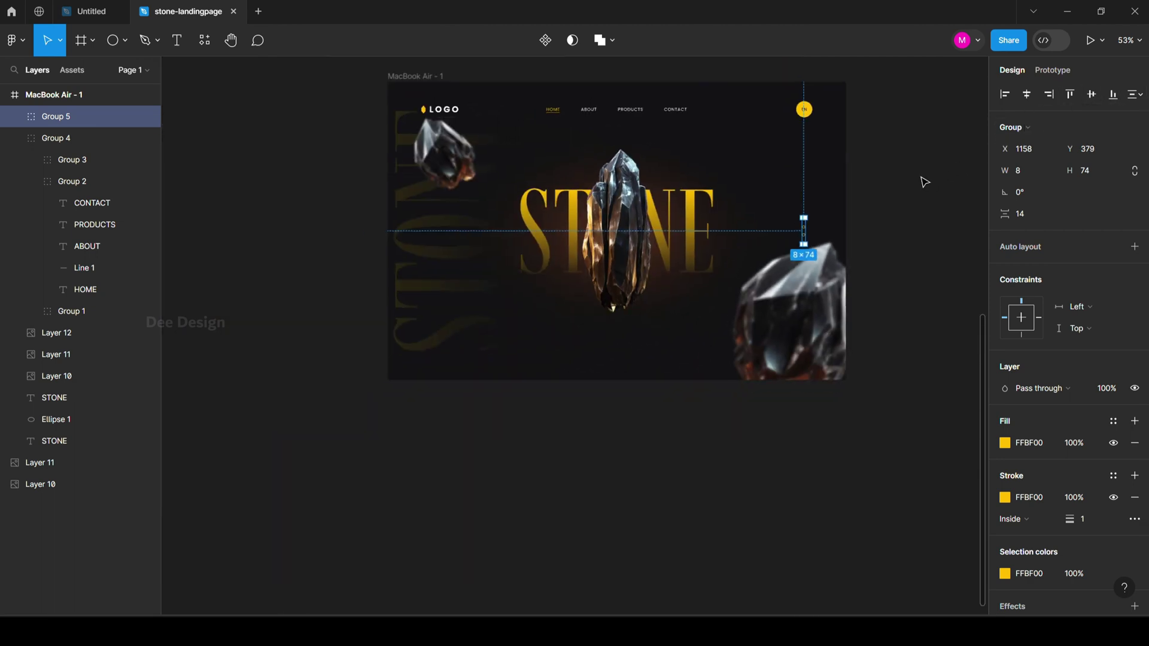
Step: Draw a 156 × 37 rectangle at X 562, Y 664 below the central crystal and round its corners fully to 18.5
left_click(925, 180)
scroll(863, 133, "up", 2)
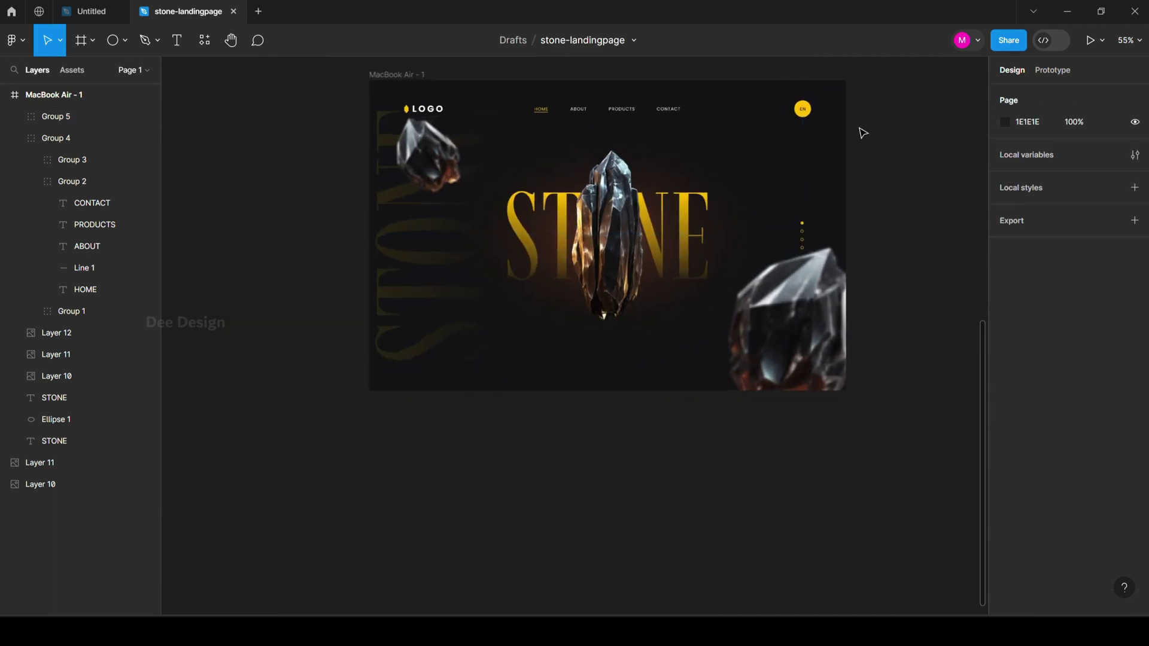
scroll(863, 136, "up", 1)
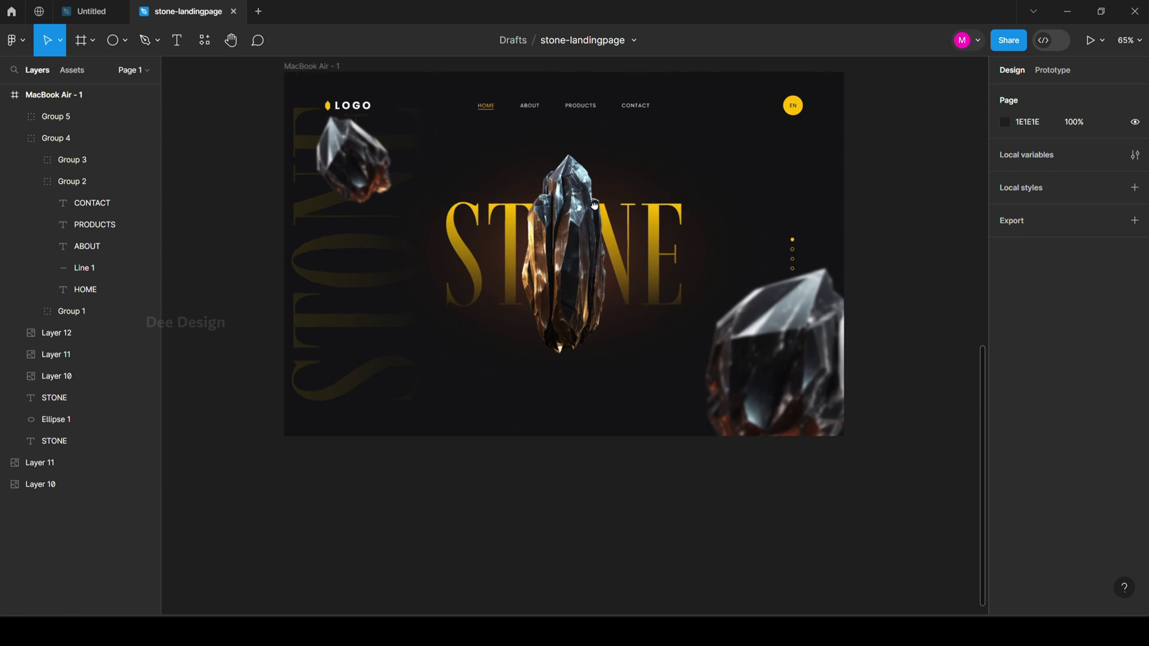
left_click_drag(594, 206, 583, 275)
left_click(11, 96)
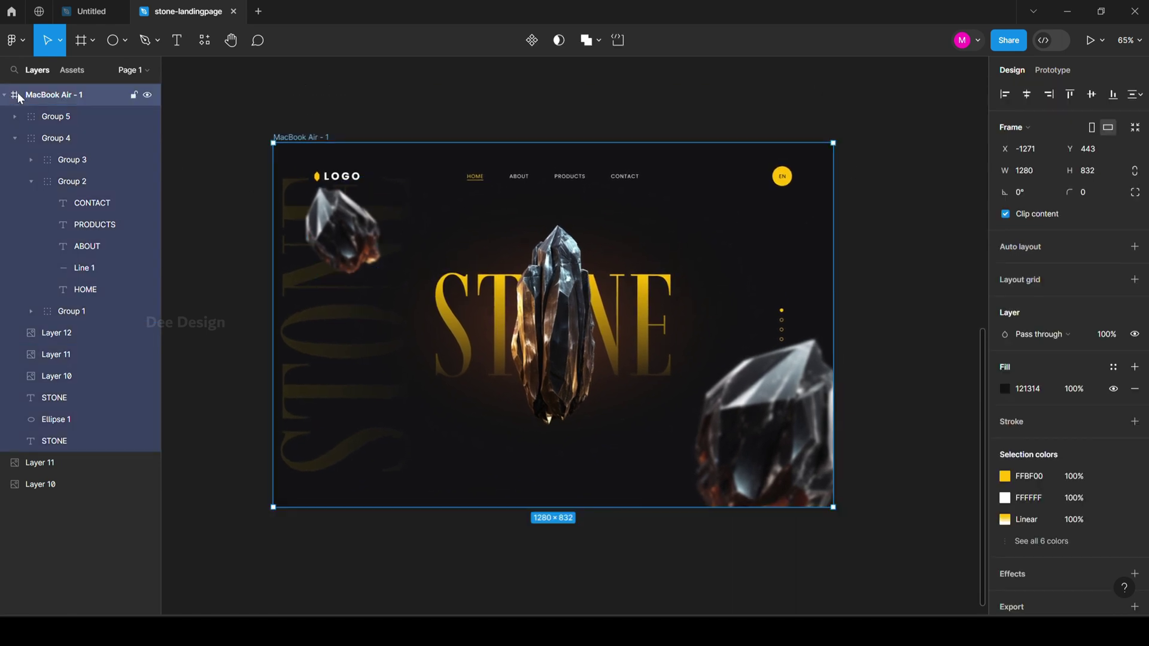
key("shift+2")
left_click(366, 94)
scroll(585, 515, "up", 5)
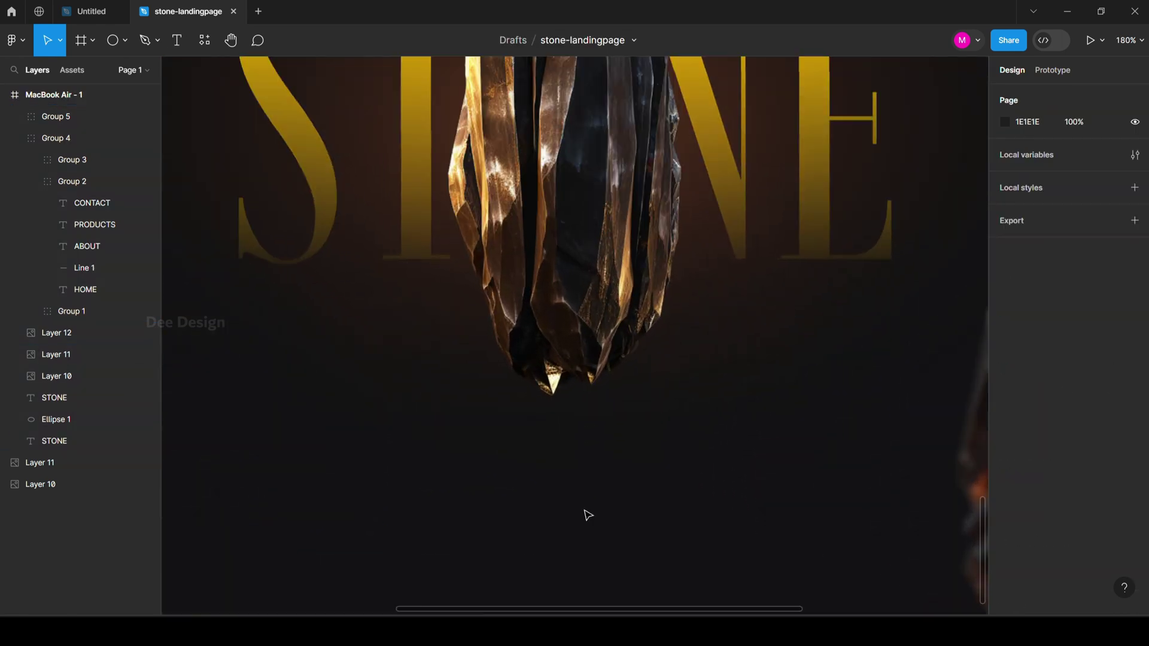
key("r")
left_click_drag(465, 416, 663, 463)
scroll(642, 442, "up", 5)
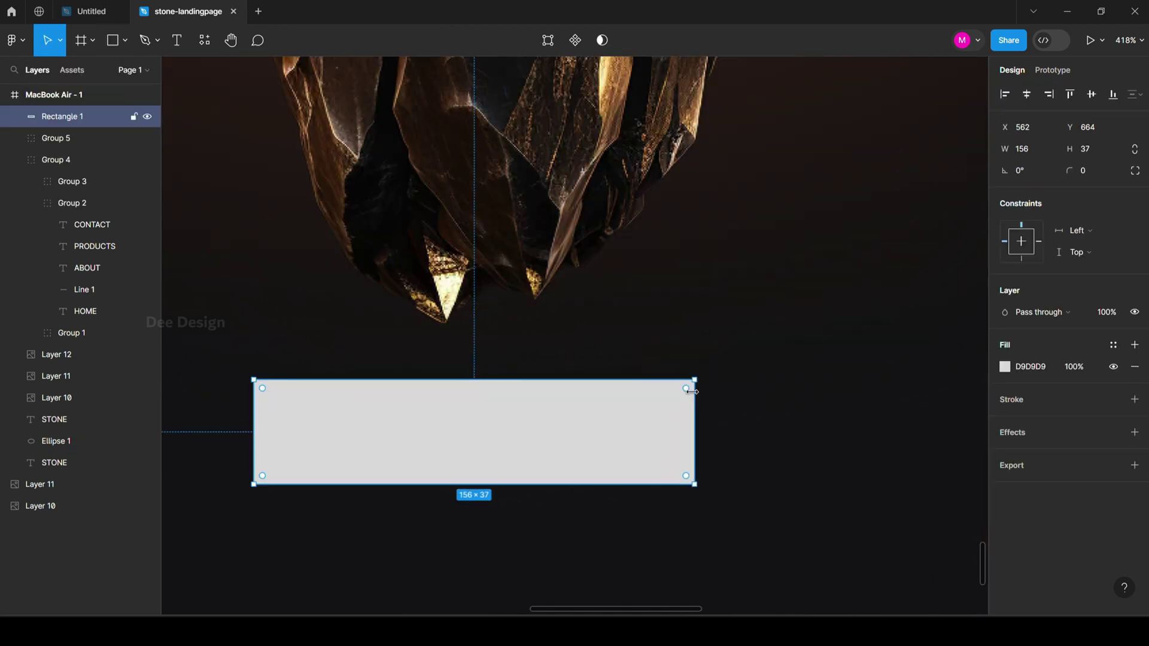
left_click_drag(689, 389, 644, 432)
Step: Add a background blur effect to the rounded button shape
scroll(584, 251, "down", 6)
left_click(1135, 432)
left_click(1010, 460)
left_click(1047, 455)
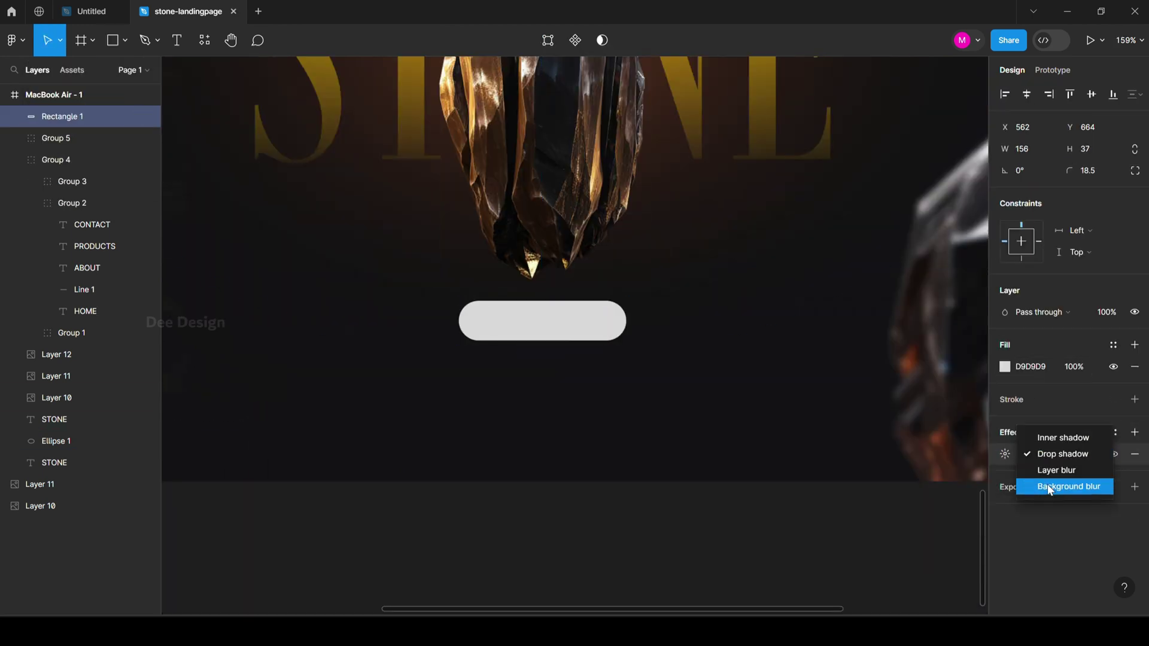
left_click(1065, 485)
Step: Set the button shape's fill opacity to 10% and move it up over the crystal's lower tip at Y 608
left_click(1074, 366)
type("20")
key("Return")
left_click_drag(577, 319, 577, 260)
scroll(577, 259, "up", 5)
left_click(1074, 366)
type("10")
key("Return")
Step: Add a 1 px inside stroke to the button shape in DBDBDB at 29% opacity
left_click(1135, 400)
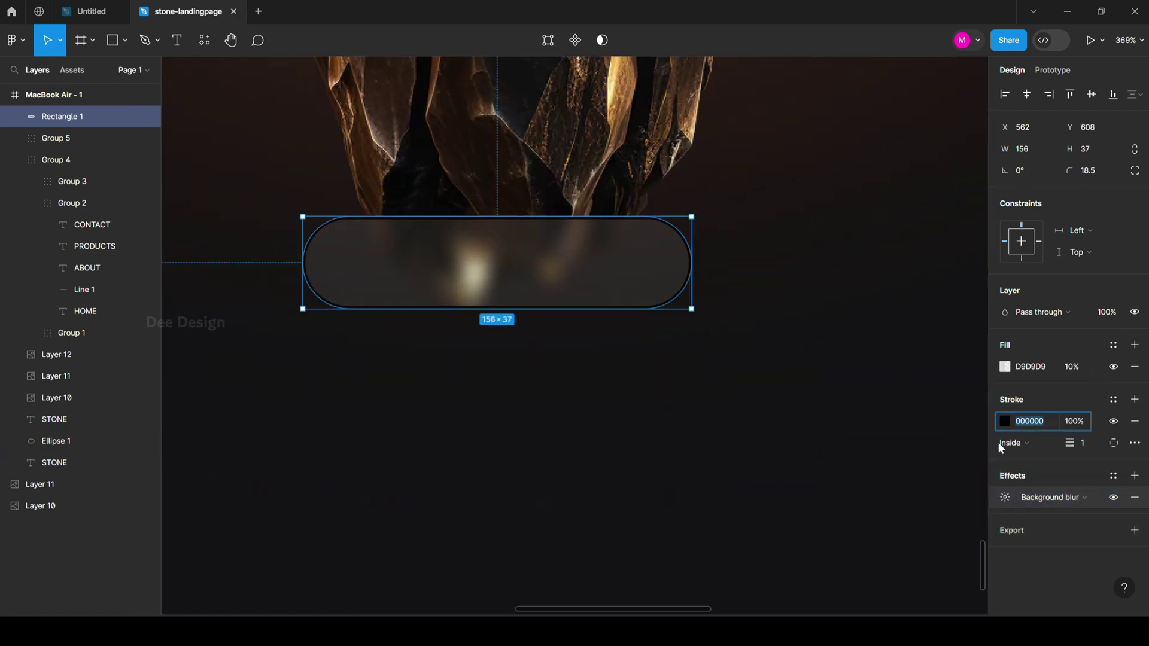
left_click(1005, 422)
mouse_move(838, 287)
left_mouse_down()
mouse_move(811, 278)
mouse_move(826, 287)
left_mouse_up()
left_click_drag(974, 462, 893, 462)
left_click(699, 366)
scroll(699, 366, "down", 5)
key("Escape")
scroll(705, 371, "down", 2)
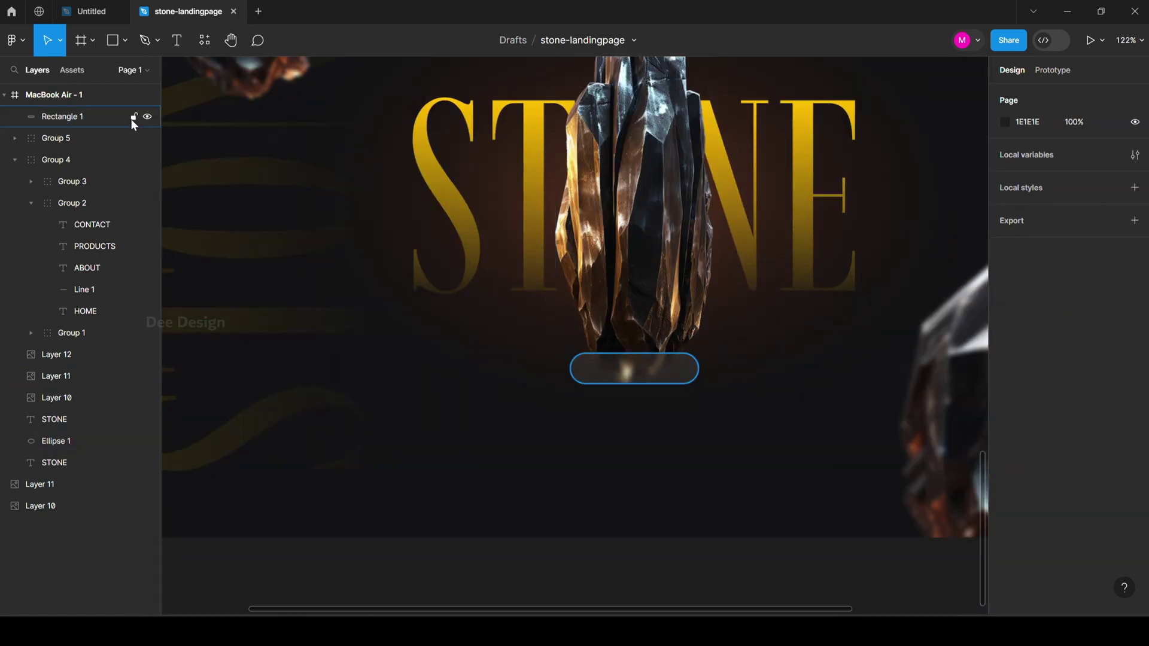
Step: Move the button shape below the crystal to Y 668, resize it to 182 × 43, and center it horizontally in the frame
key("n")
left_click_drag(587, 457, 594, 486)
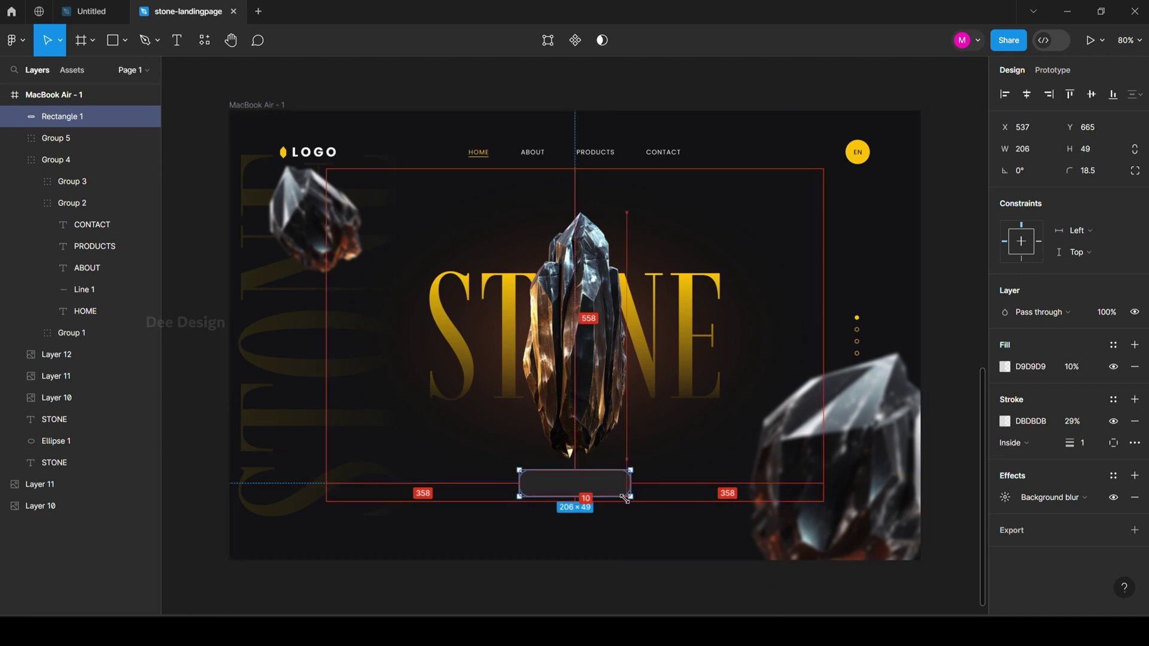
scroll(598, 551, "up", 4)
key("Escape")
scroll(616, 361, "down", 1)
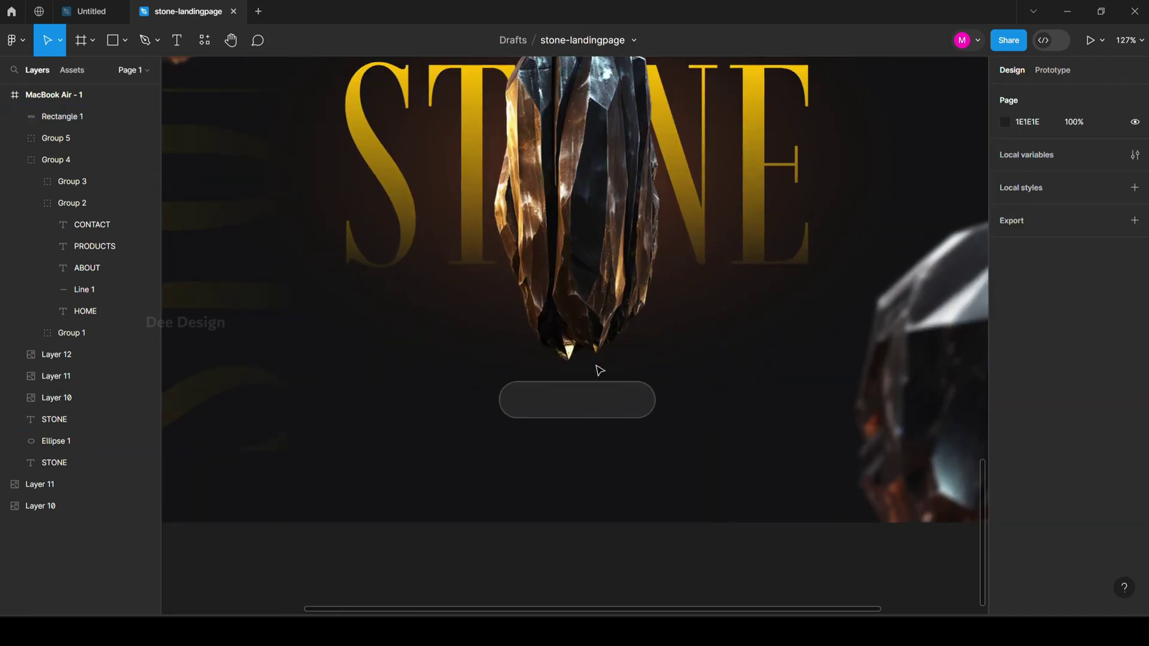
left_click(593, 383)
left_click(1027, 94)
Step: Paste a copy of an existing text label onto the button shape, change it to EXPLORE MORE, and center it
key("t")
scroll(605, 282, "up", 5)
left_click(519, 278)
key("Escape")
key("ctrl+c")
scroll(529, 281, "down", 5)
left_click(585, 246)
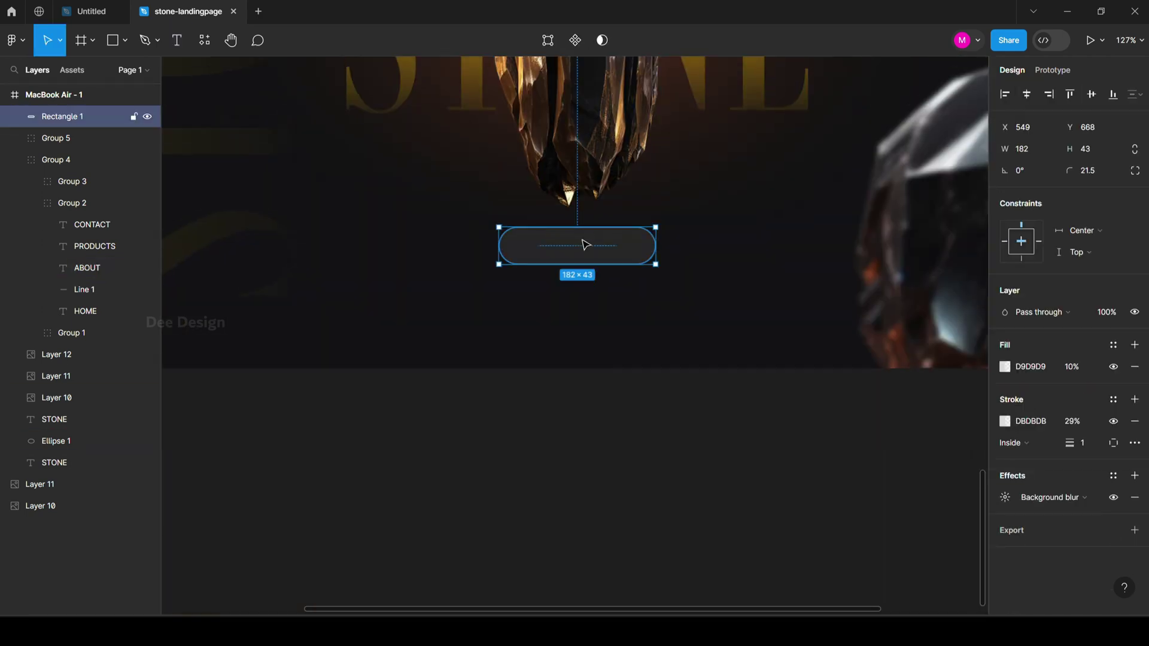
key("ctrl+v")
left_click_drag(574, 335, 606, 249)
left_click(1022, 453)
type("EXPLORE MORE")
key("Escape")
Step: Group the EXPLORE MORE label with its button shape
left_click(630, 255, "shift")
key("ctrl+g")
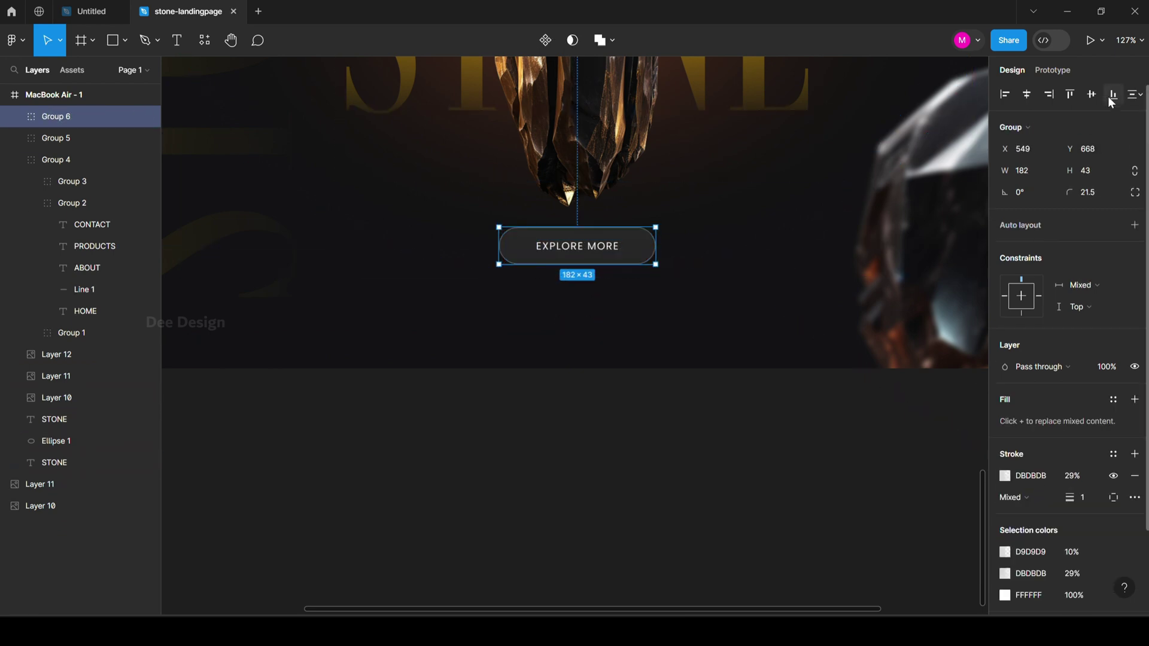
left_click(608, 298)
scroll(608, 297, "down", 5)
double_click(14, 95)
left_click(546, 89)
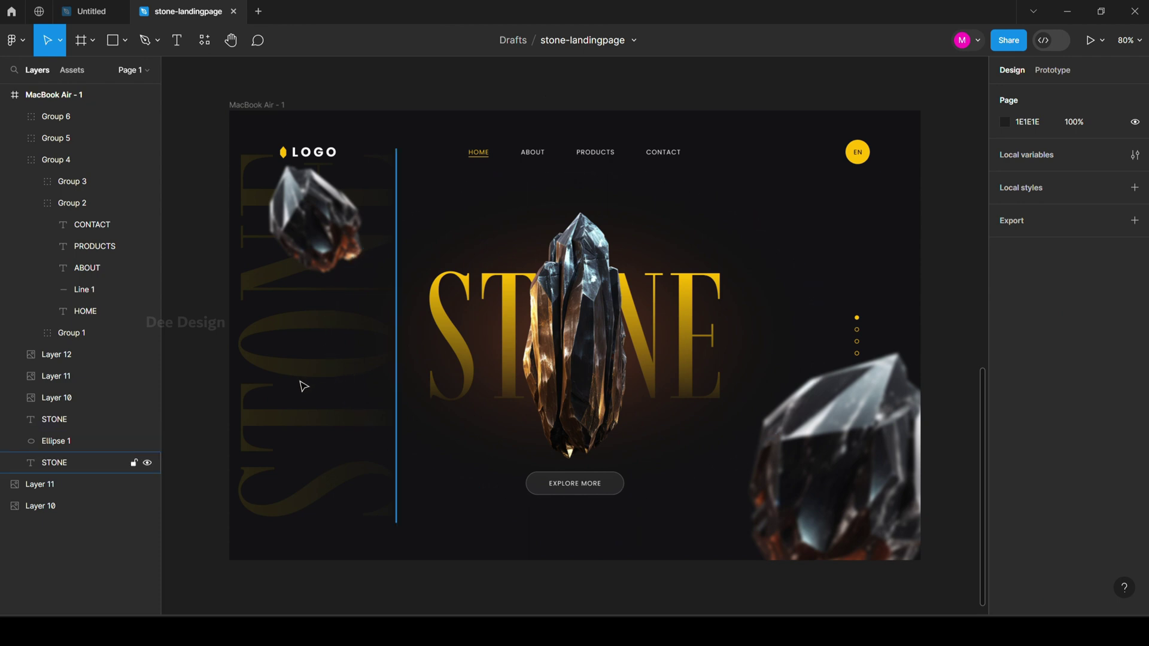
Step: Shift the faded vertical STONE title left to X -94
left_click_drag(303, 385, 295, 384)
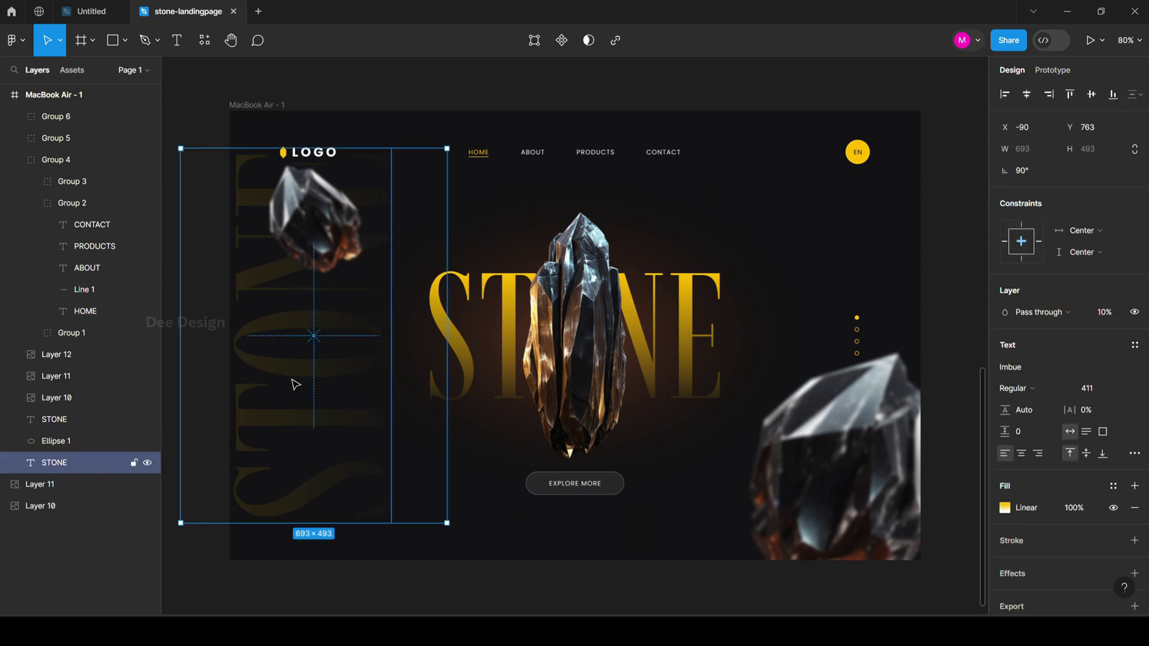
key("Left")
key("Left")
key("Left")
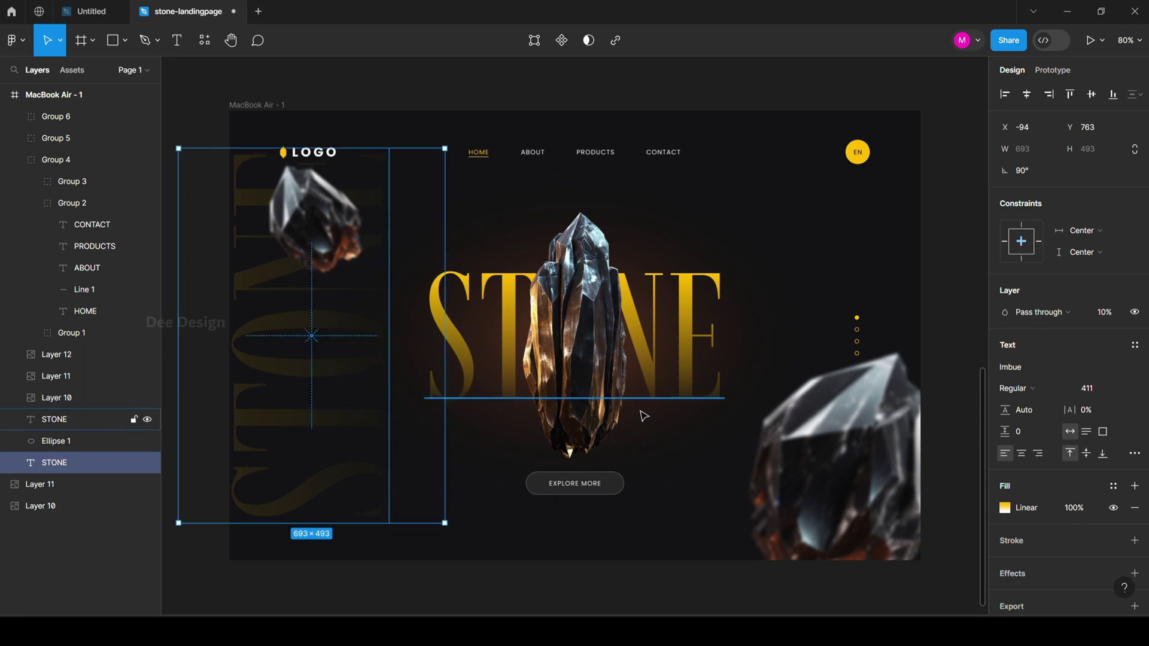
left_click(748, 96)
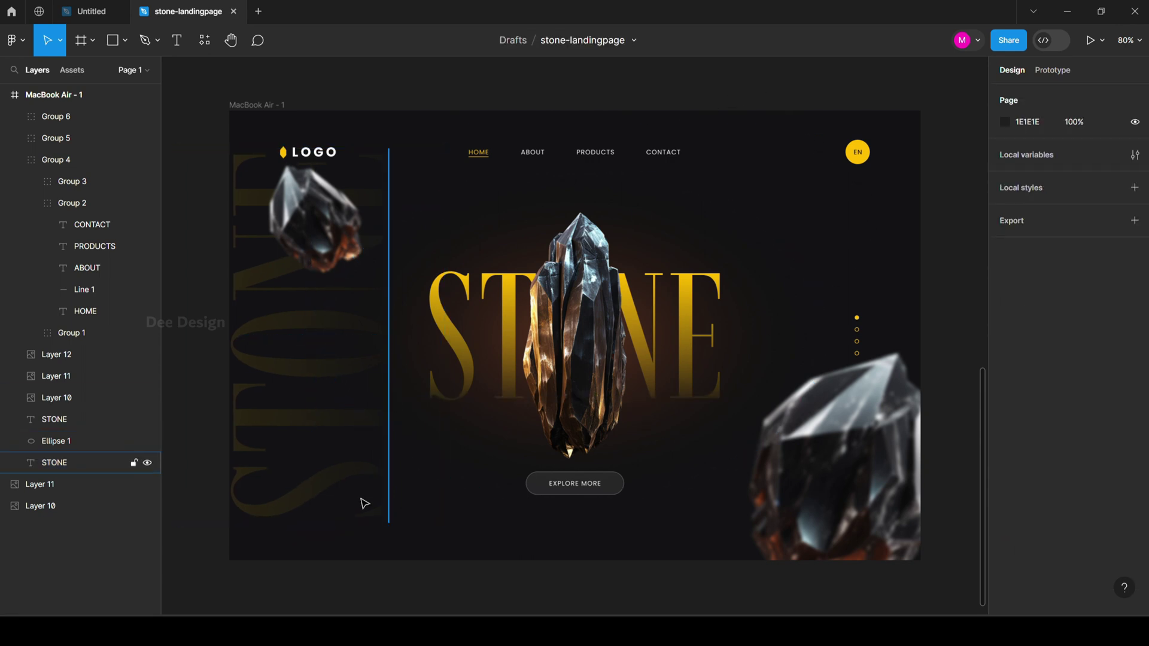
Step: Duplicate the landing page frame and move the copy farther right to widen the gap between the two frames
scroll(380, 365, "down", 5)
scroll(383, 361, "up", 1)
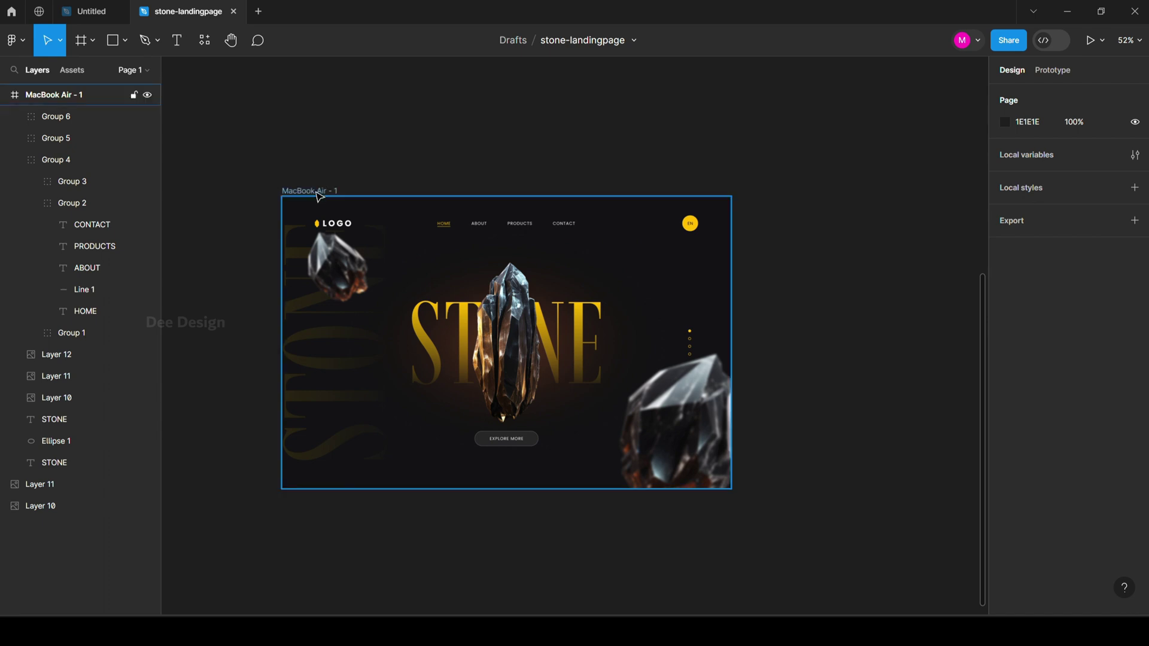
left_click(318, 192)
key("ctrl+d")
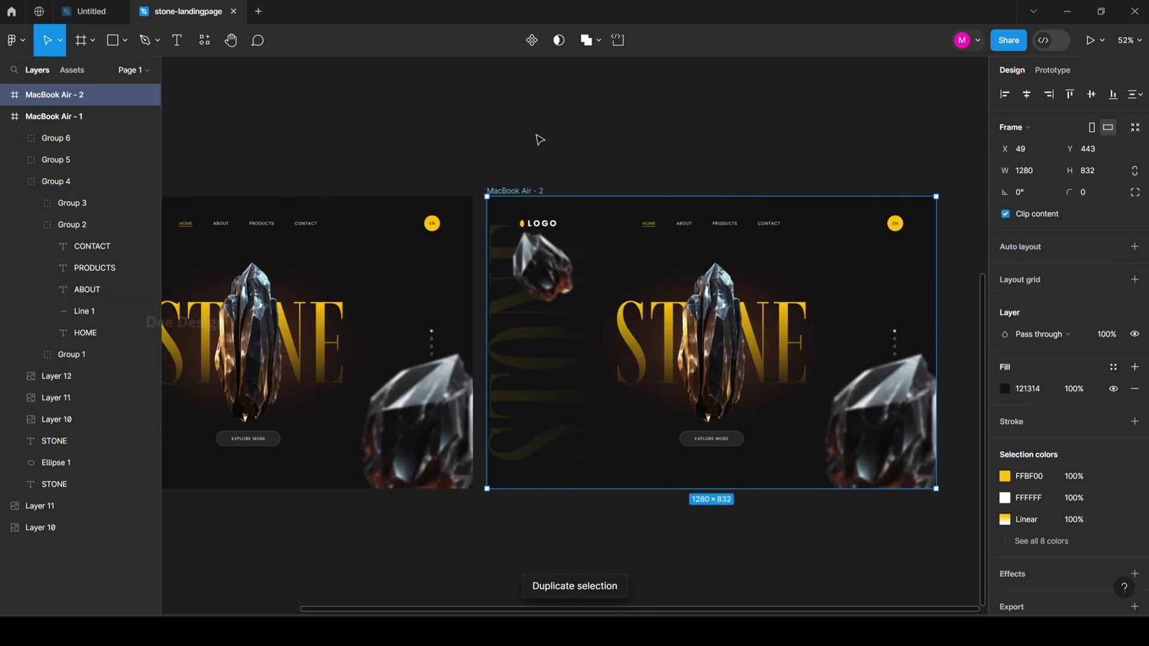
scroll(790, 84, "down", 3, "ctrl")
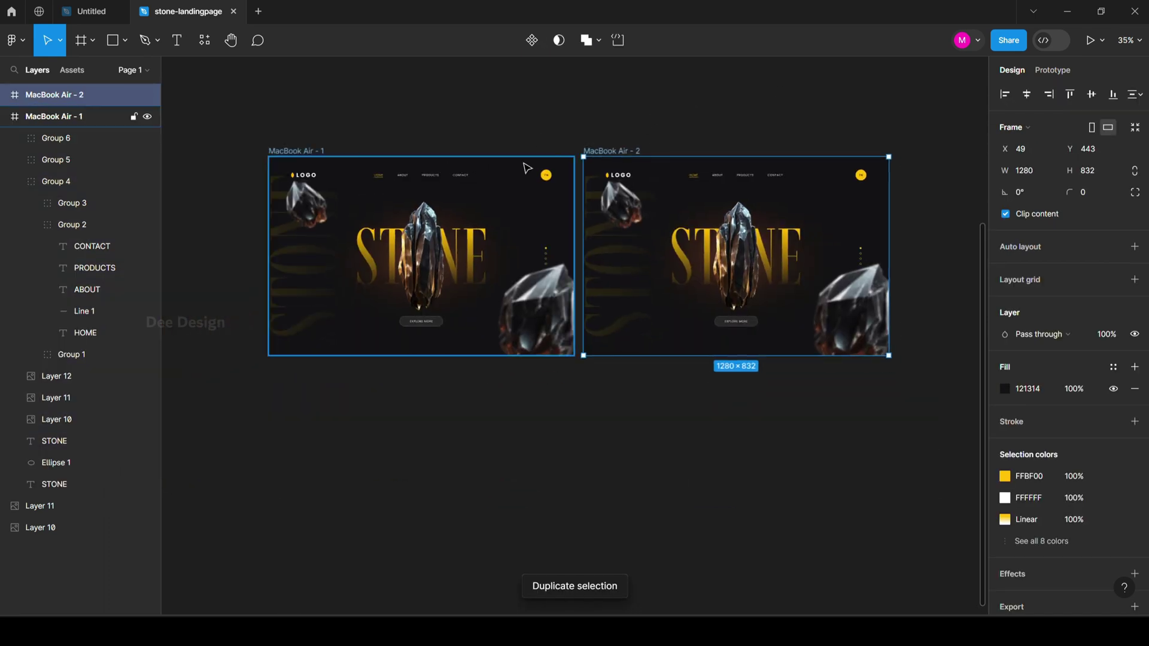
left_click_drag(606, 151, 683, 147)
left_click(465, 438)
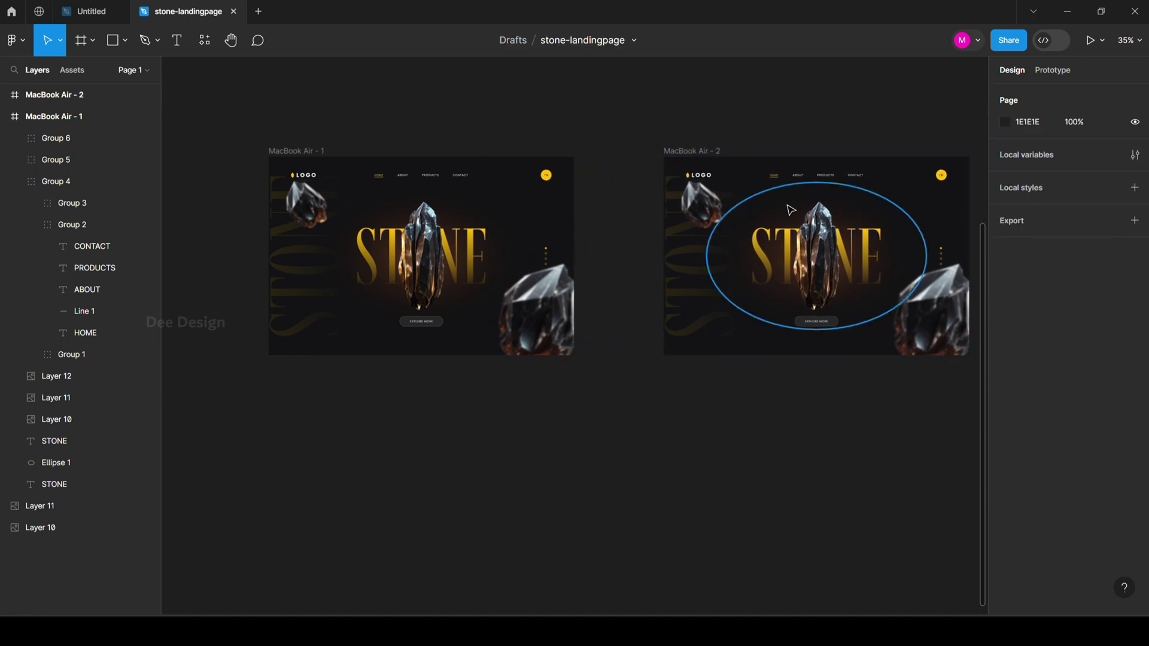
Step: In the original frame, move the large blurred crystal to the lower-left corner and rotate it to 11.28°
left_click_drag(542, 437, 495, 483)
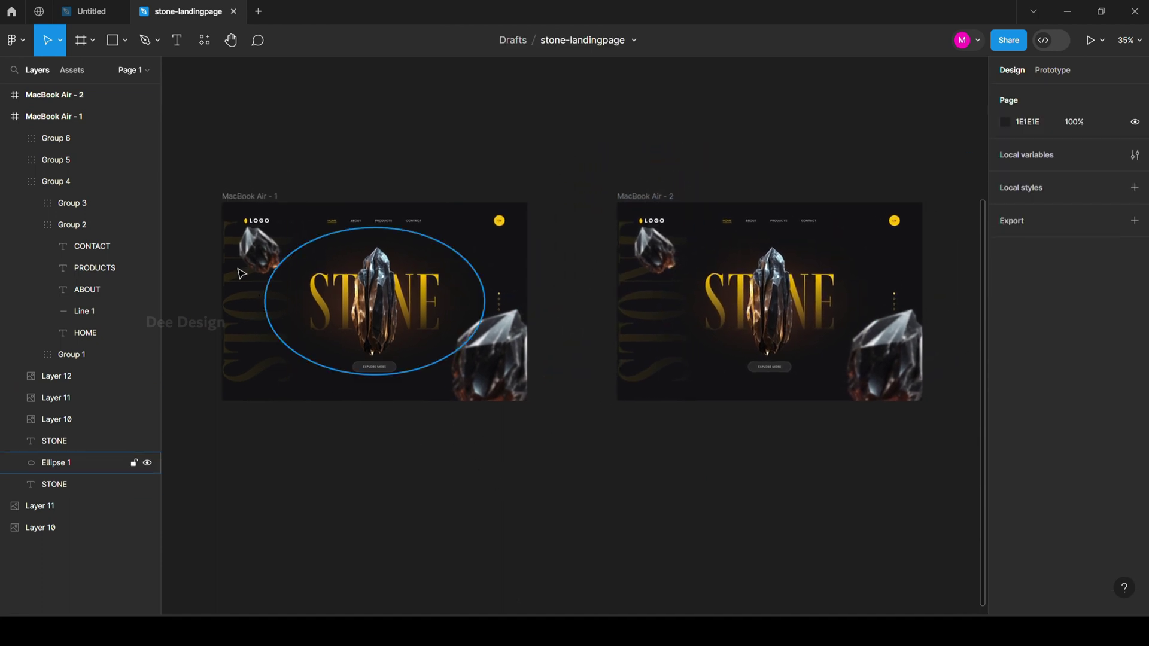
left_click(236, 195)
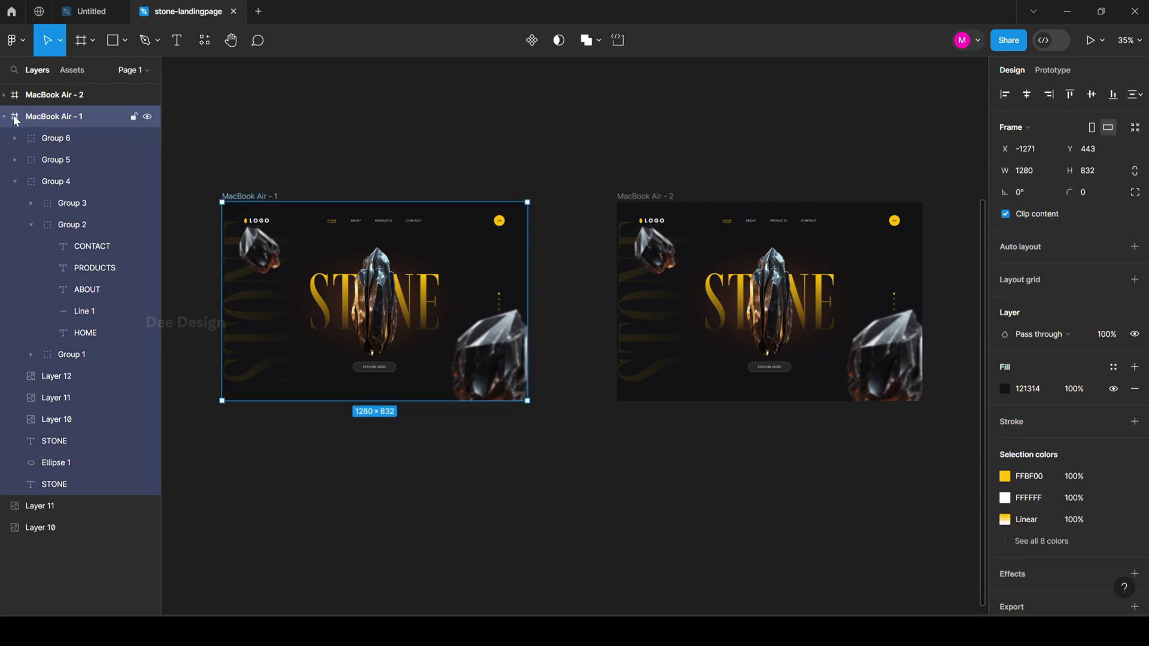
key("shift+2")
left_click(338, 96)
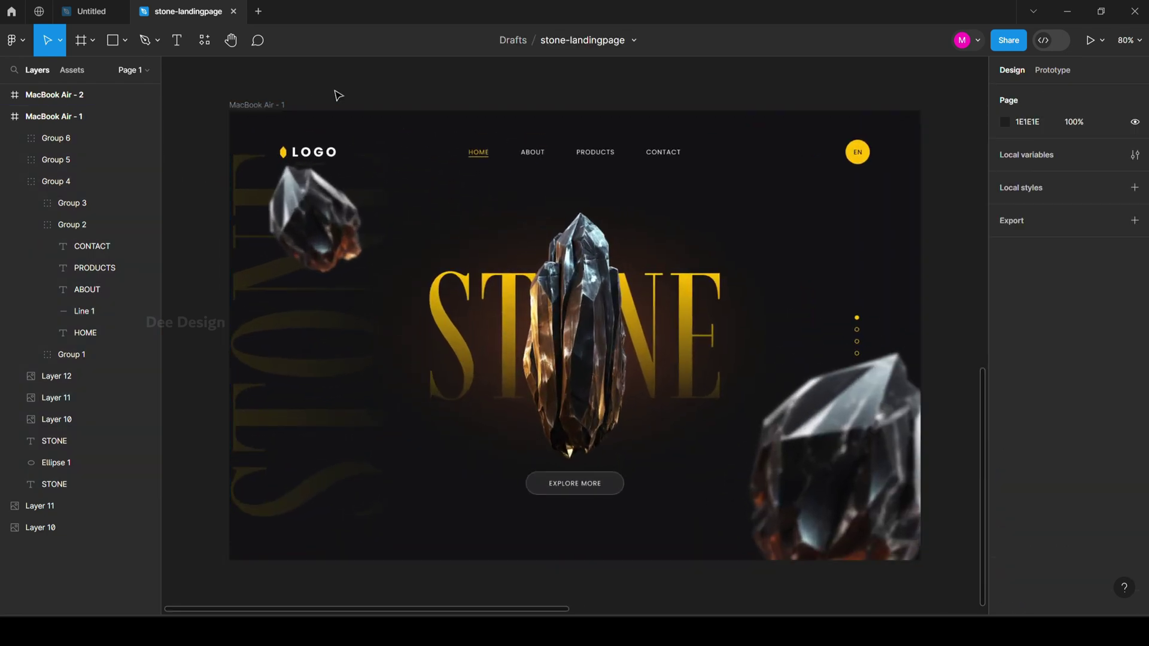
left_click_drag(818, 479, 377, 481)
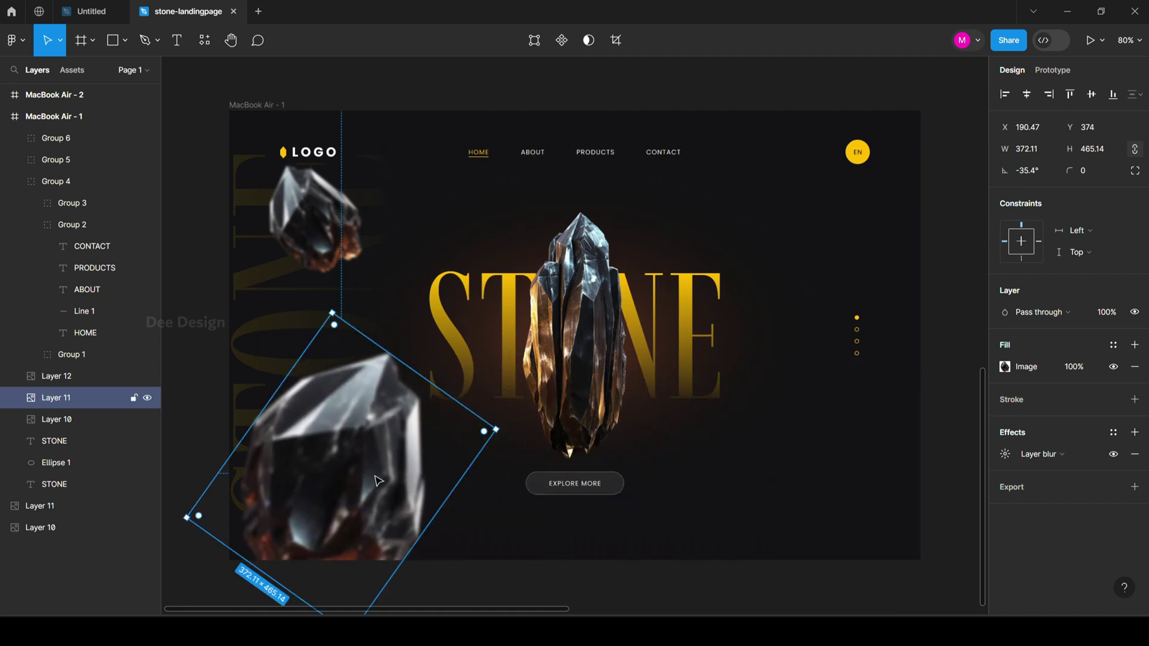
left_click_drag(495, 431, 421, 337)
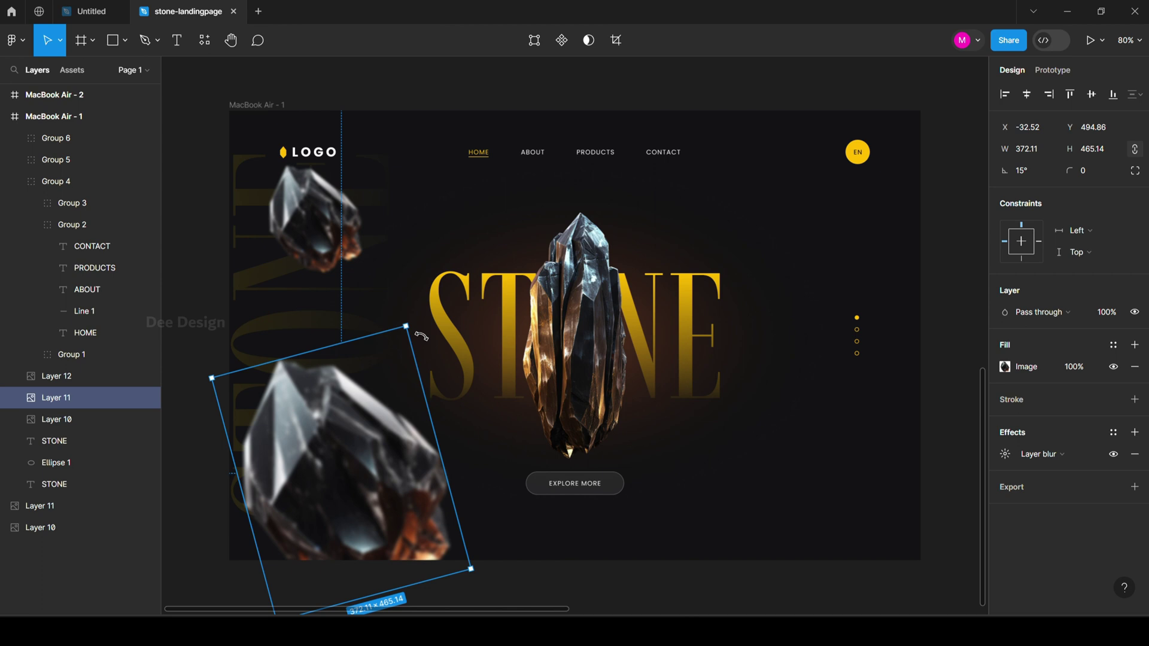
left_click_drag(412, 322, 418, 328)
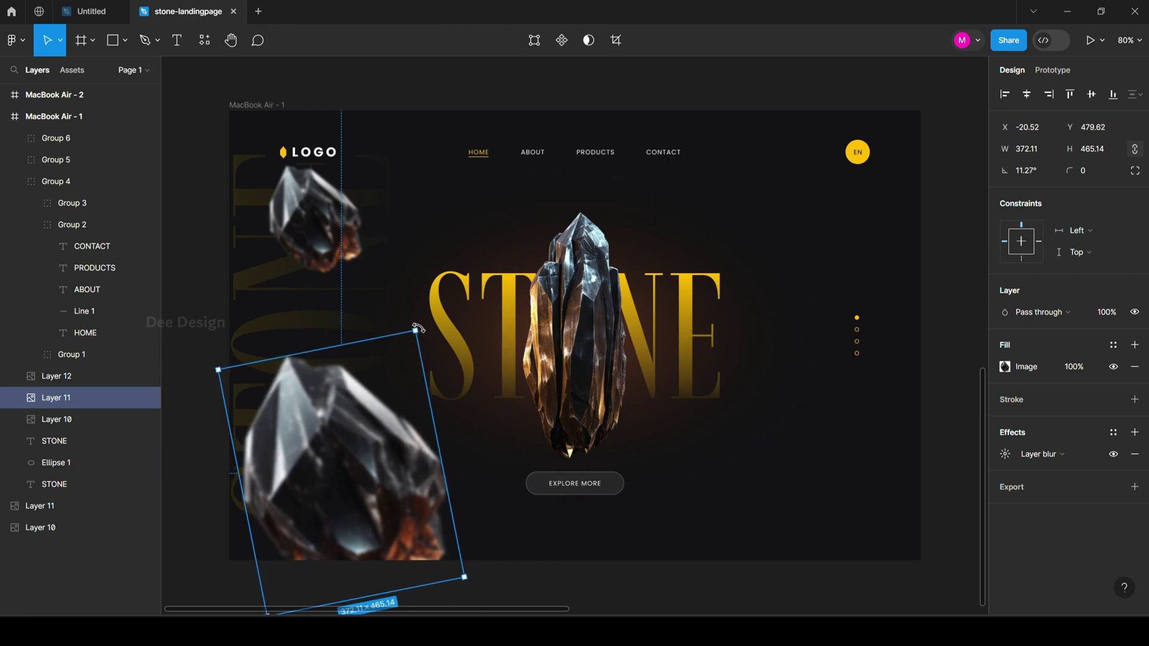
left_click(325, 226, "shift")
left_click_drag(325, 226, 478, 225)
key("ctrl+z")
Step: Move the small blurred crystal to the upper-right corner under the EN badge and rotate it to -30°
left_click(398, 102)
left_click(365, 189)
left_click_drag(365, 189, 857, 197)
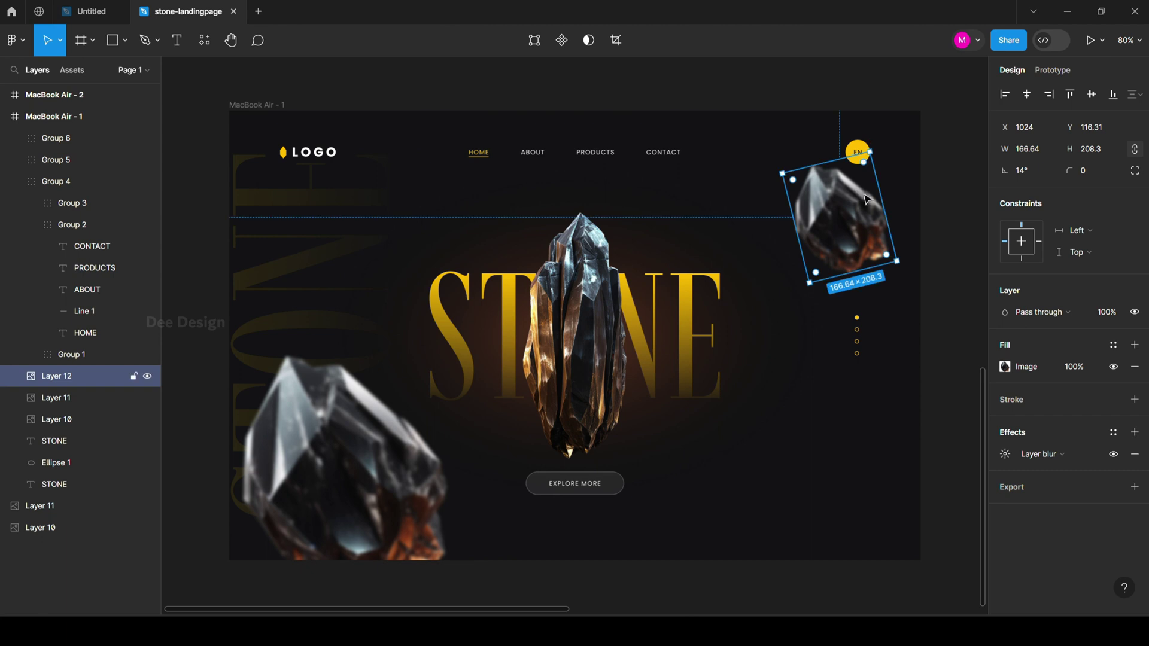
left_click_drag(900, 271, 846, 296)
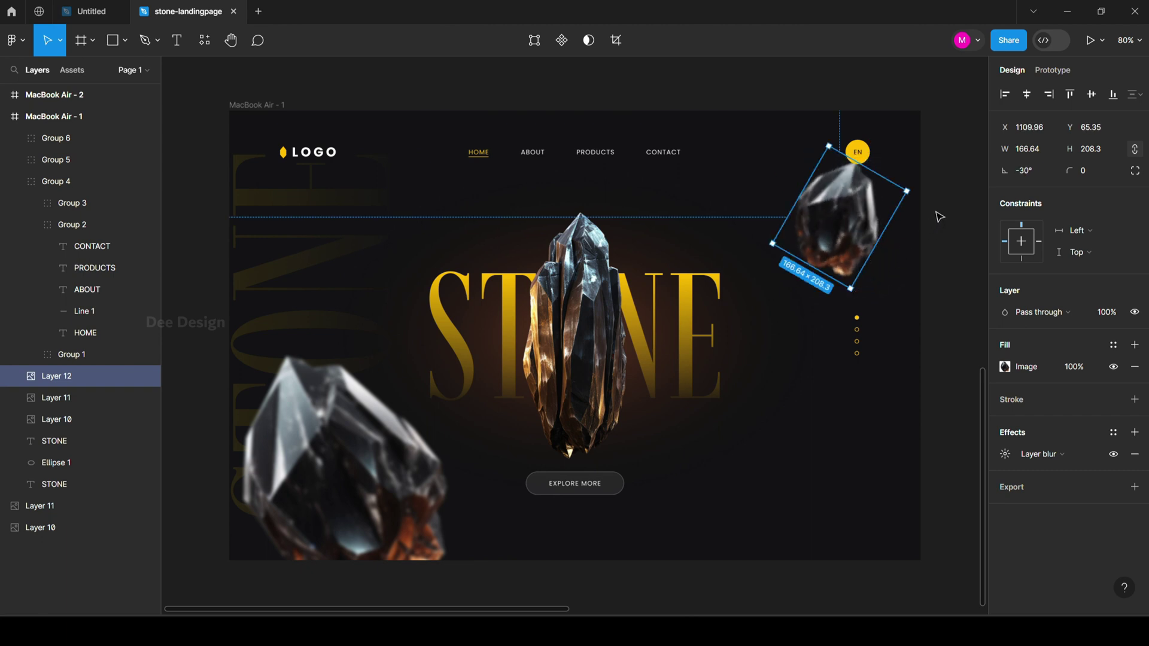
Step: Send the small blurred crystal to the back of the layer order in both frames
key("ctrl+shift+bracketleft")
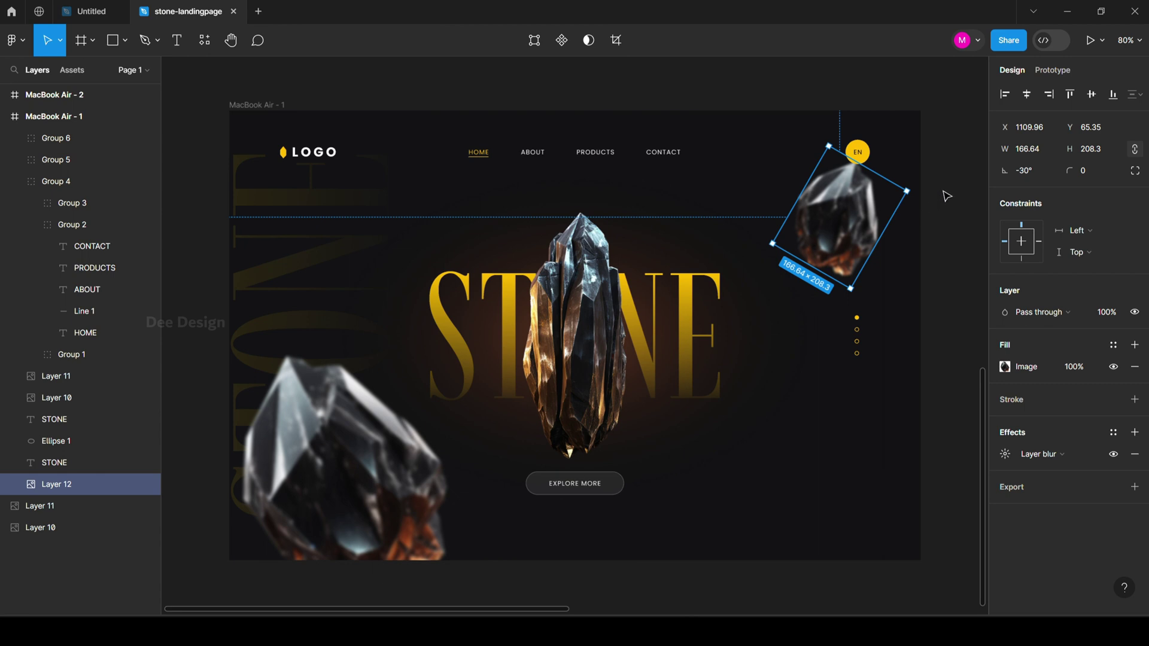
left_click(946, 195)
scroll(944, 198, "right", 10)
left_click(513, 252)
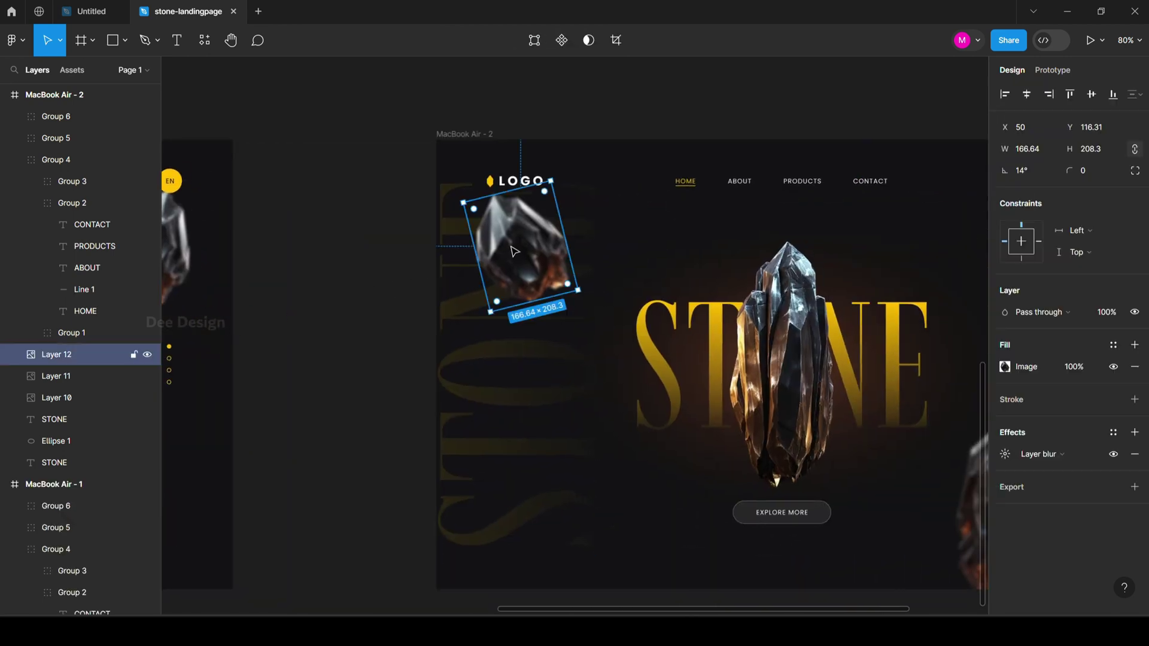
key("ctrl+shift+bracketleft")
scroll(530, 243, "down", 5)
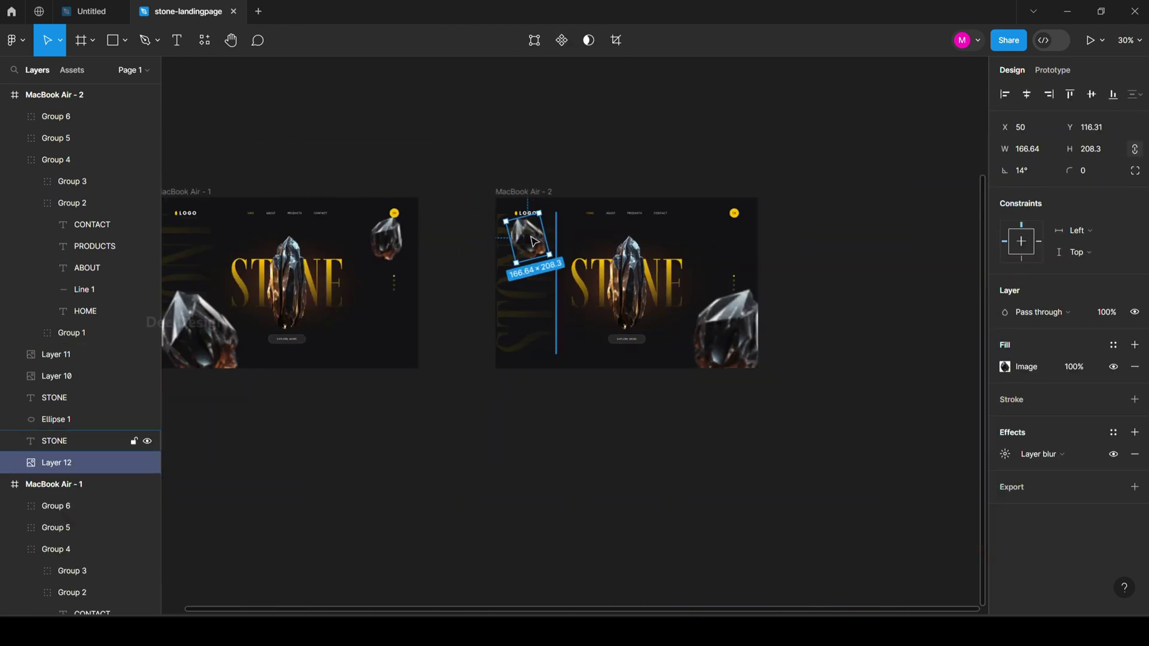
Step: Bring the large blurred crystal to the front of the layer order in both frames
scroll(638, 284, "up", 1)
left_click(745, 345)
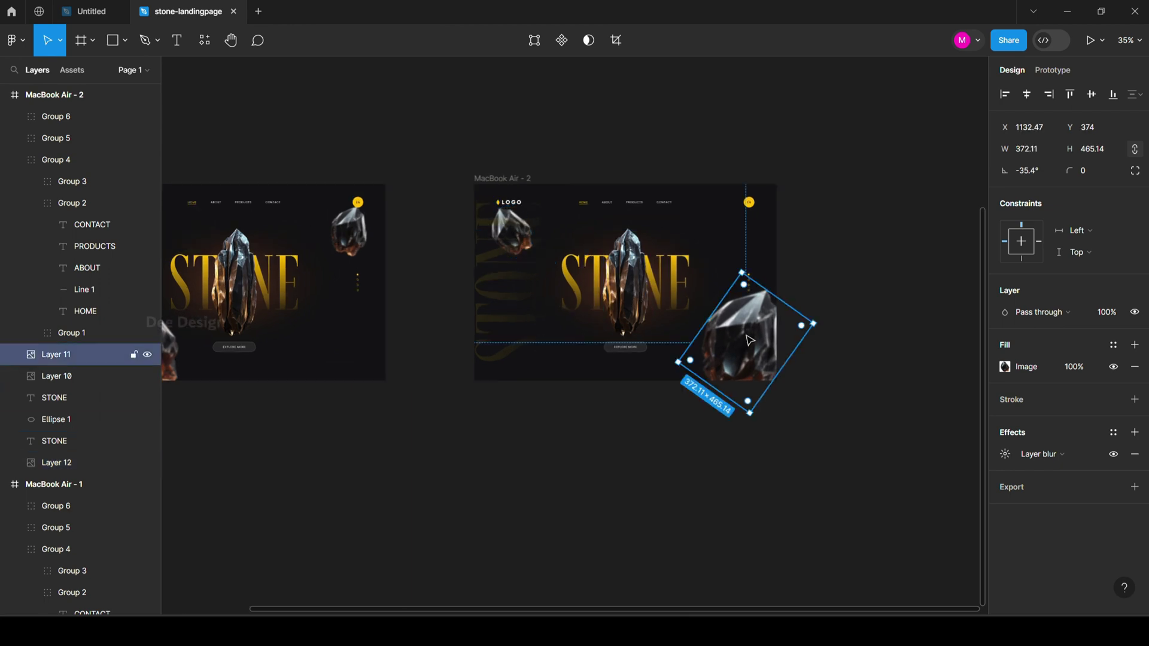
key("ctrl+shift+bracketright")
scroll(715, 392, "left", 10)
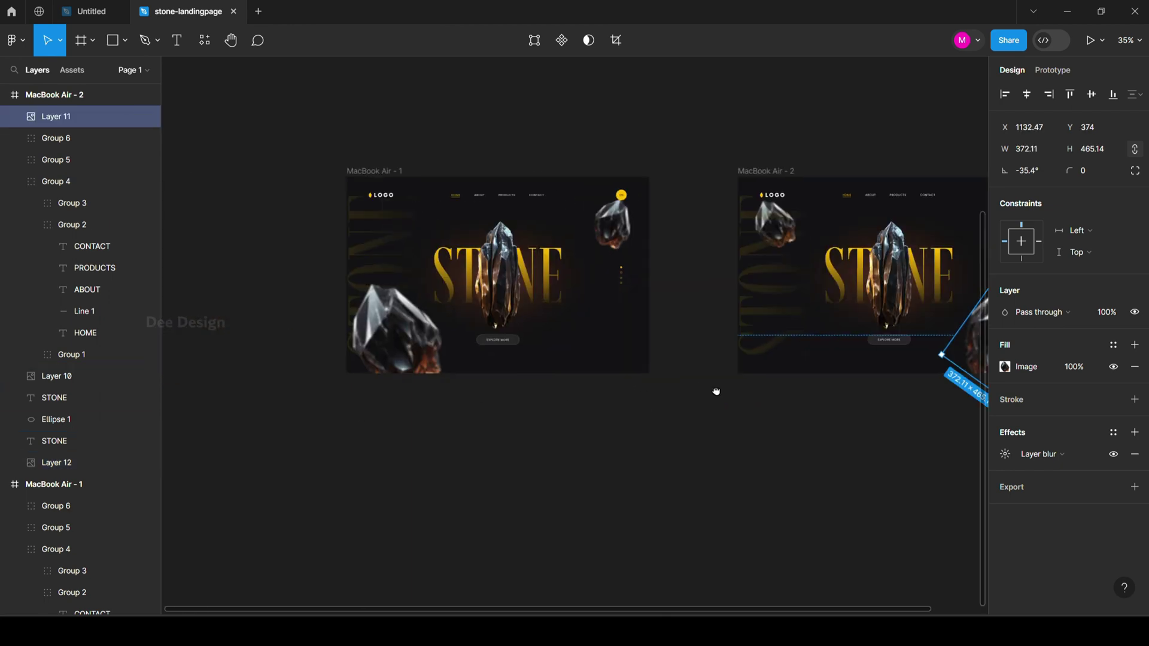
left_click(576, 333)
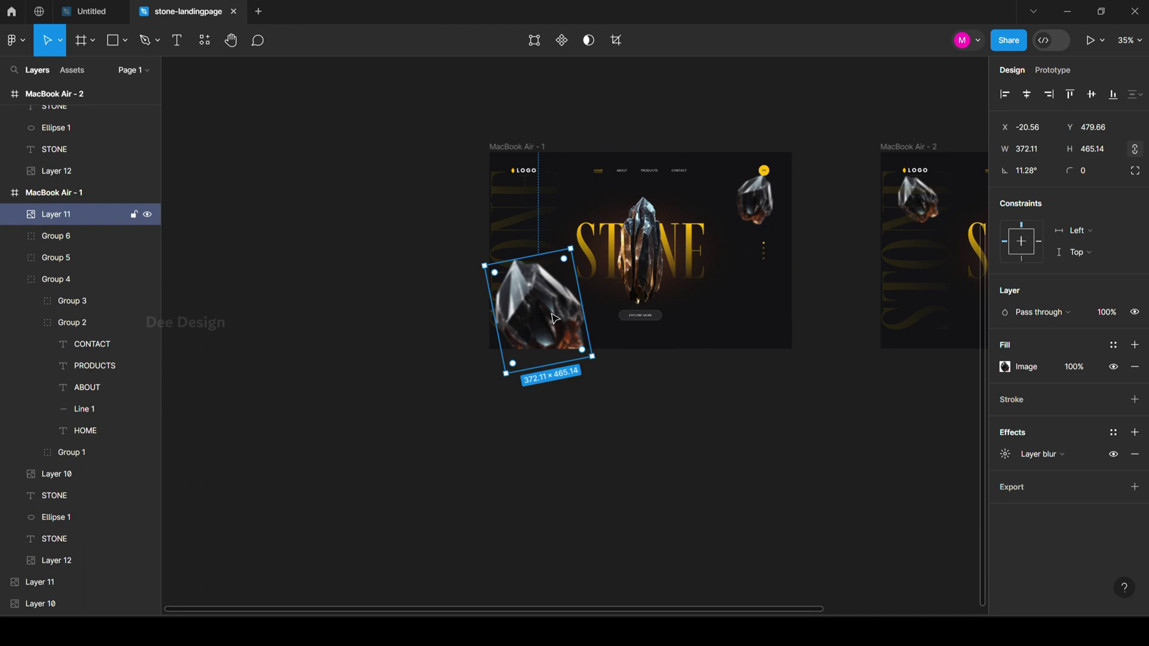
Step: In the MacBook Air - 1 frame, enlarge the central crystal proportionally around its centre to about 355 × 841
left_click(691, 388)
scroll(583, 357, "right", 10)
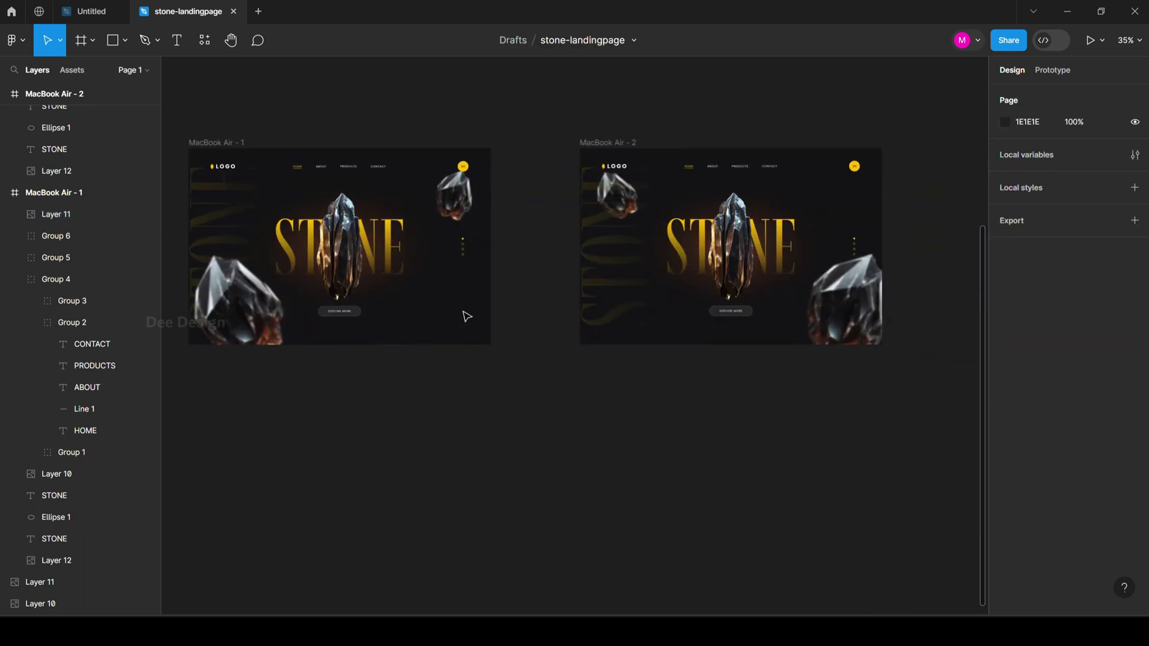
left_click(25, 192)
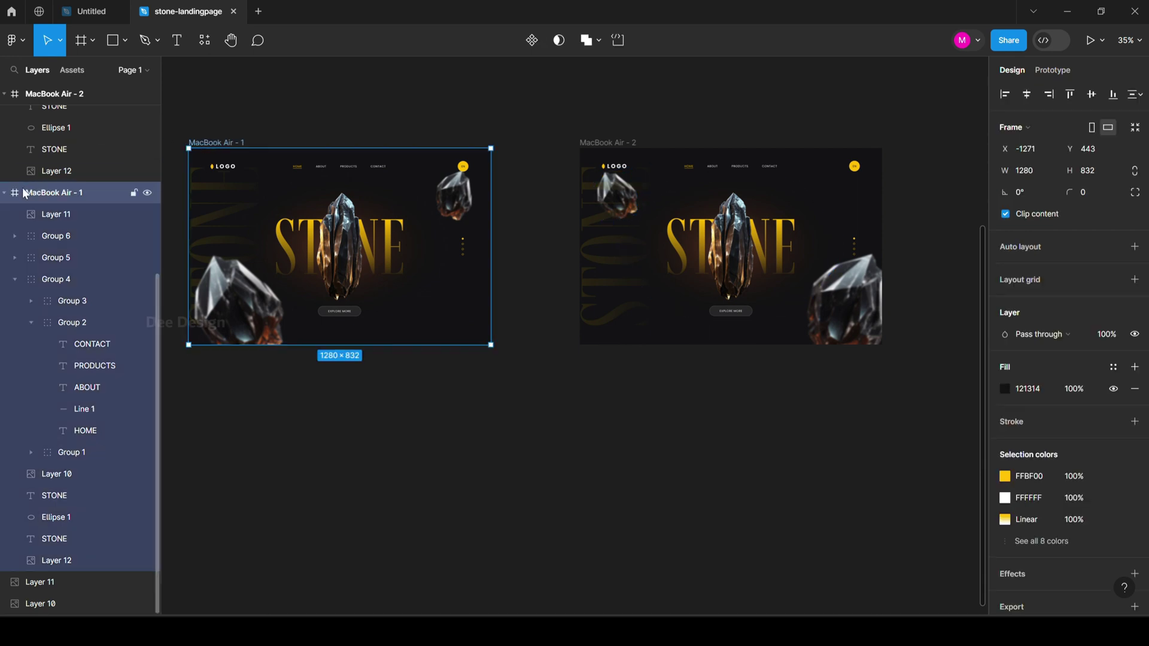
key("shift+2")
left_click(609, 90)
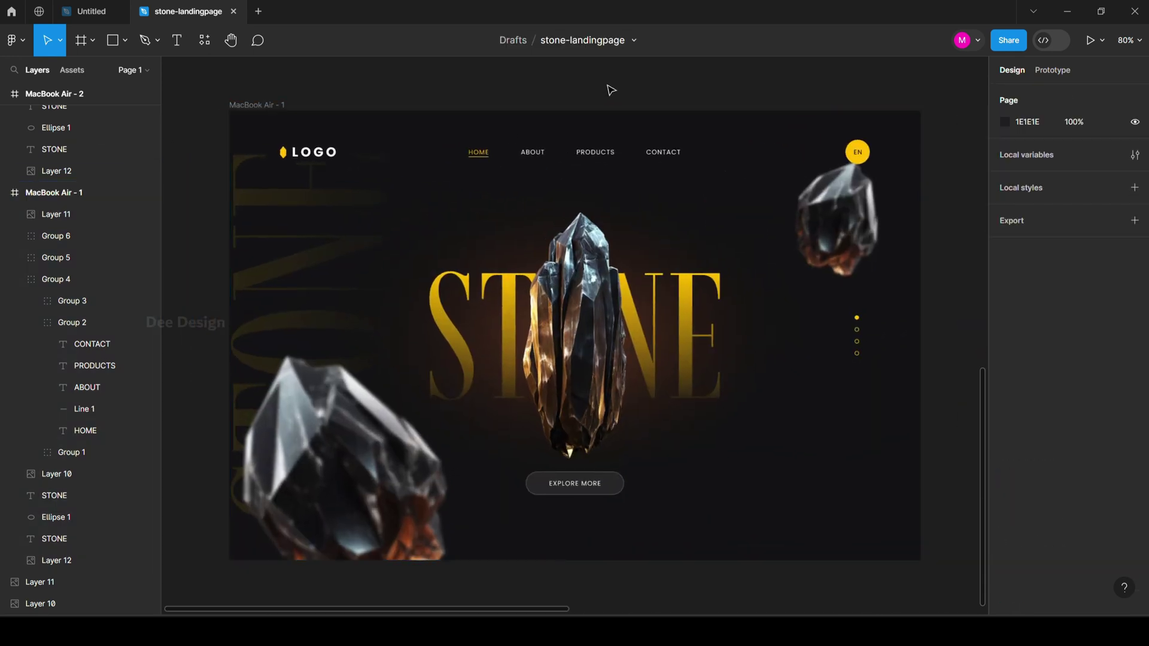
left_click(832, 217)
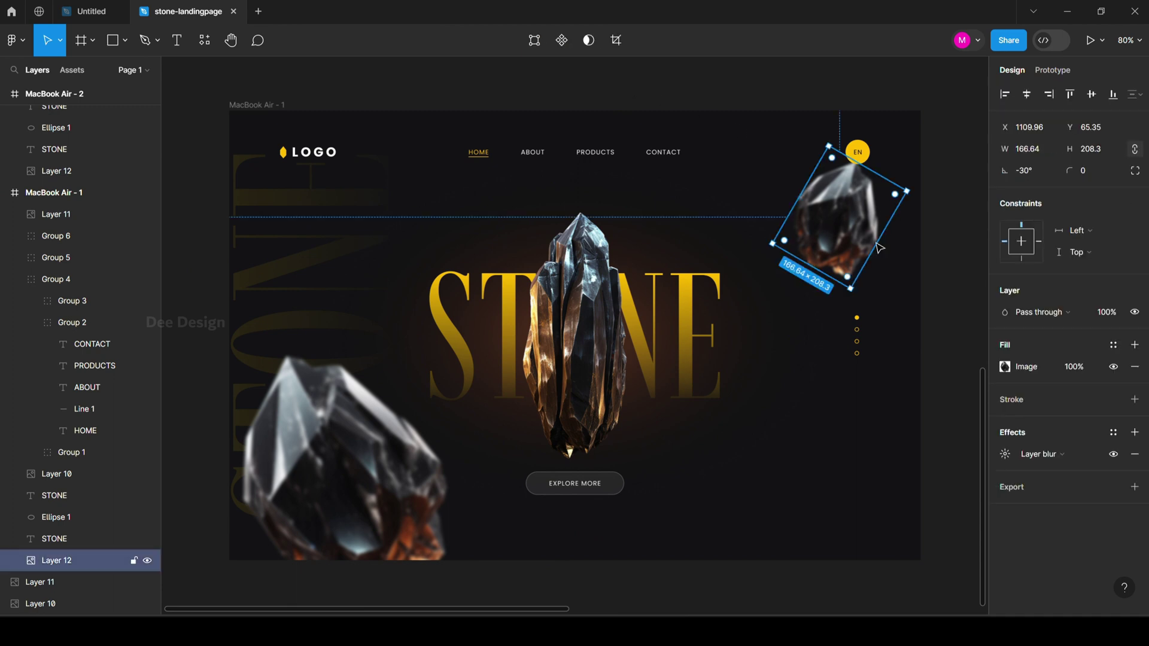
left_click(984, 139)
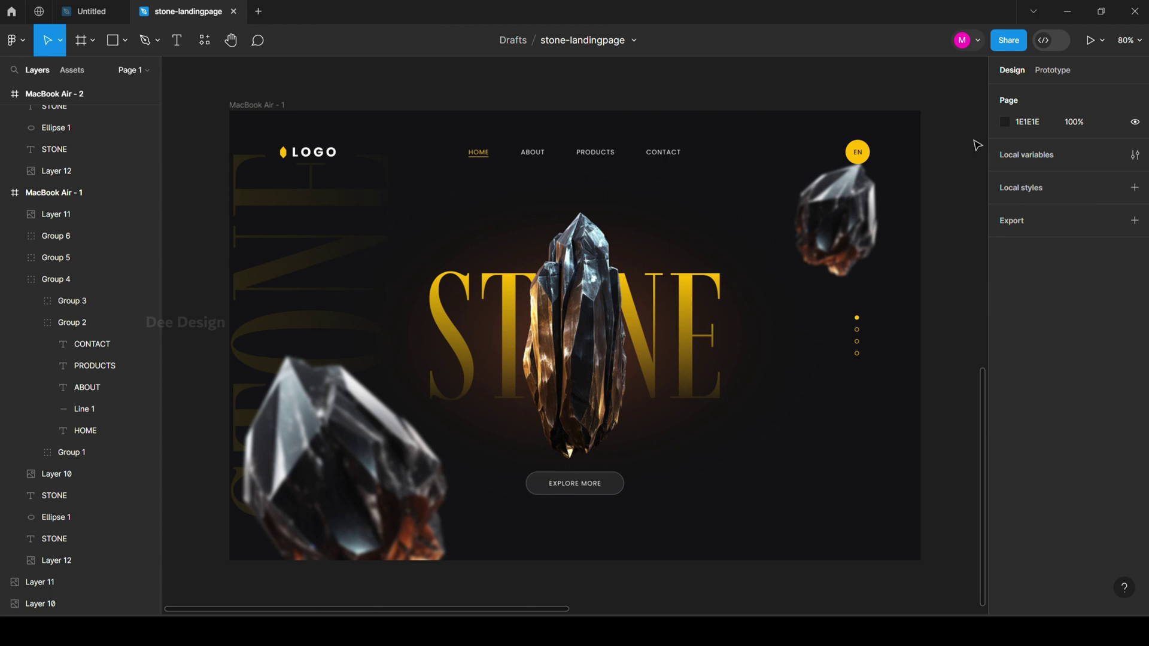
left_click(589, 287)
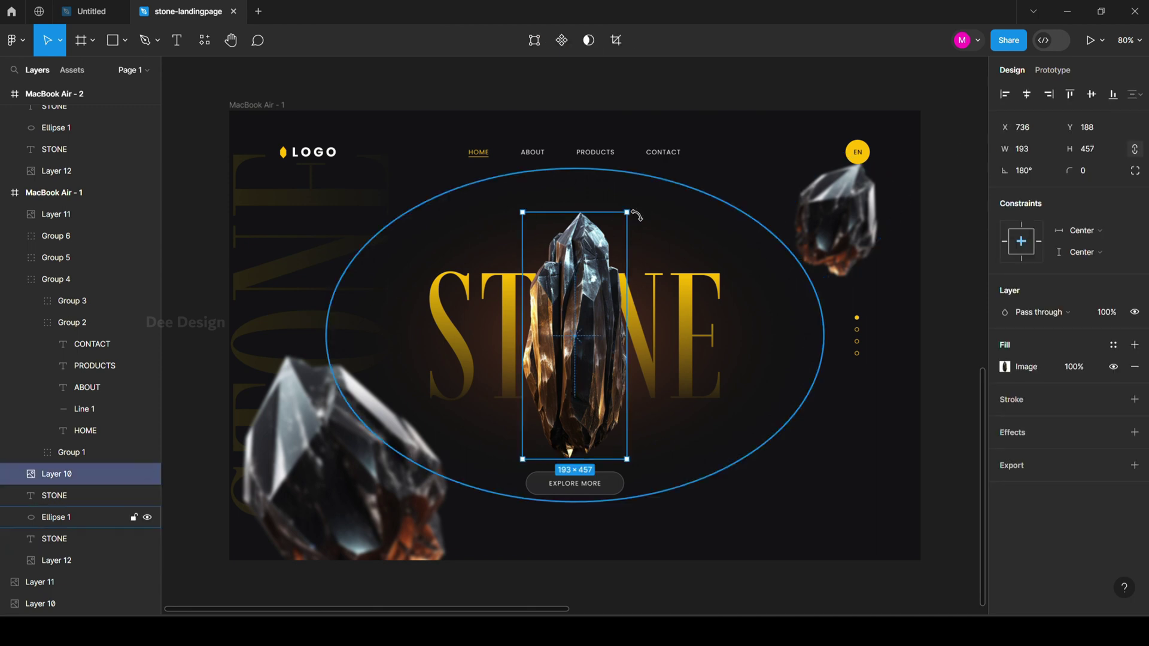
left_click_drag(635, 207, 679, 103)
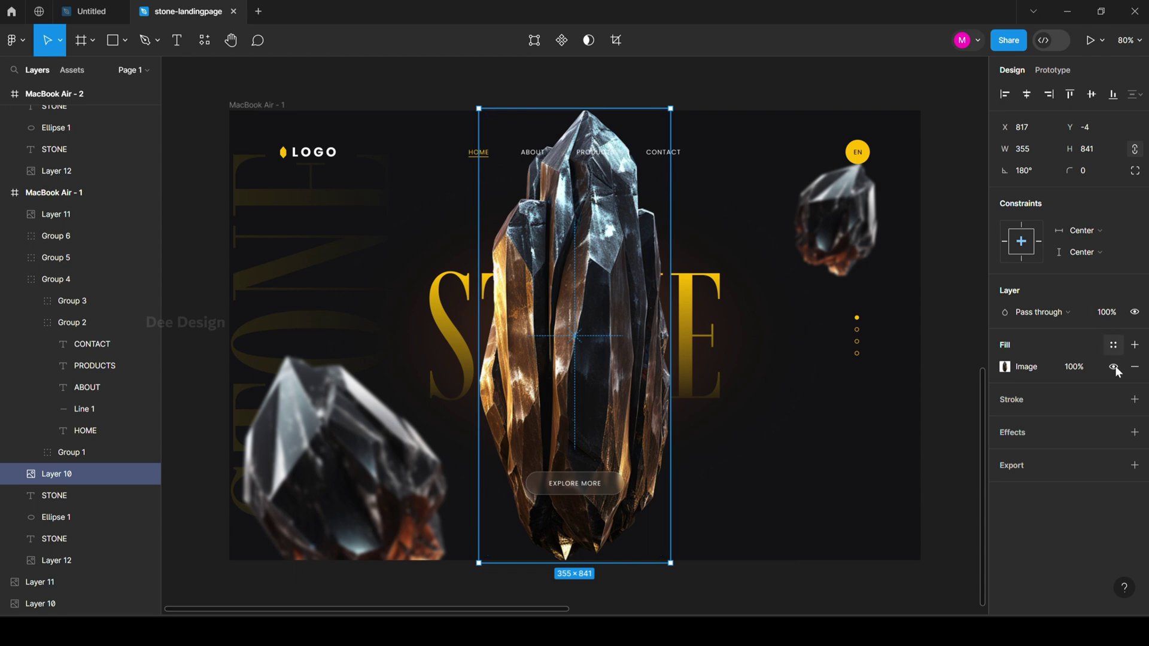
Step: Add a layer blur effect with a value of 25 to the enlarged central crystal
left_click(1135, 432)
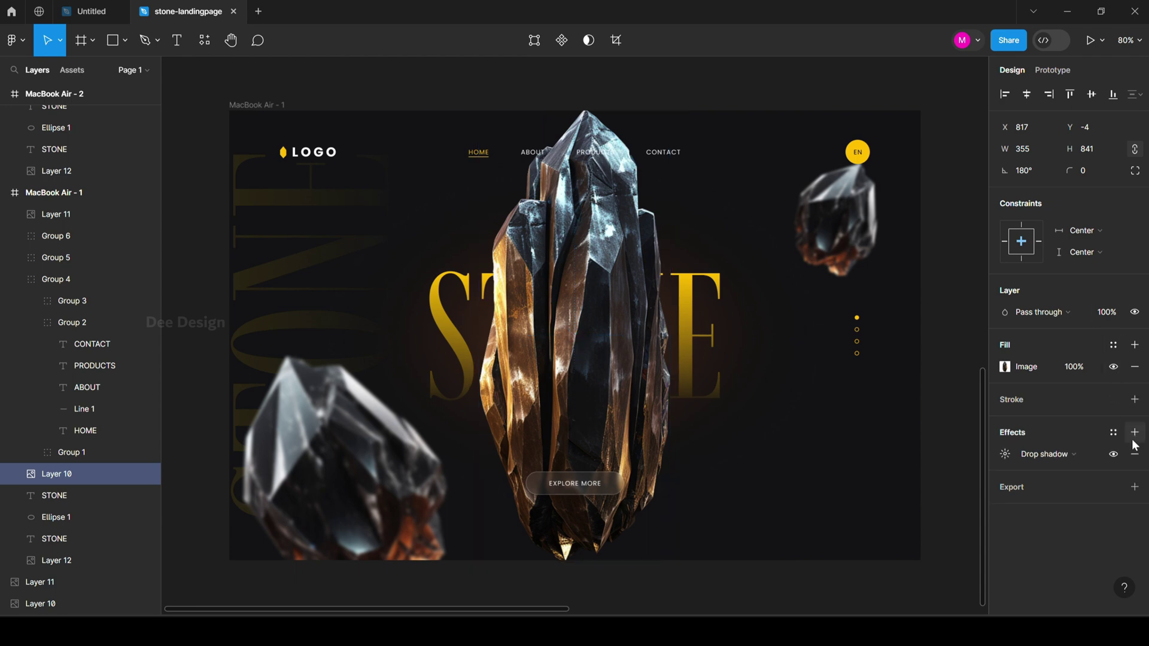
left_click(1012, 453)
left_click(1040, 472)
left_click(1005, 456)
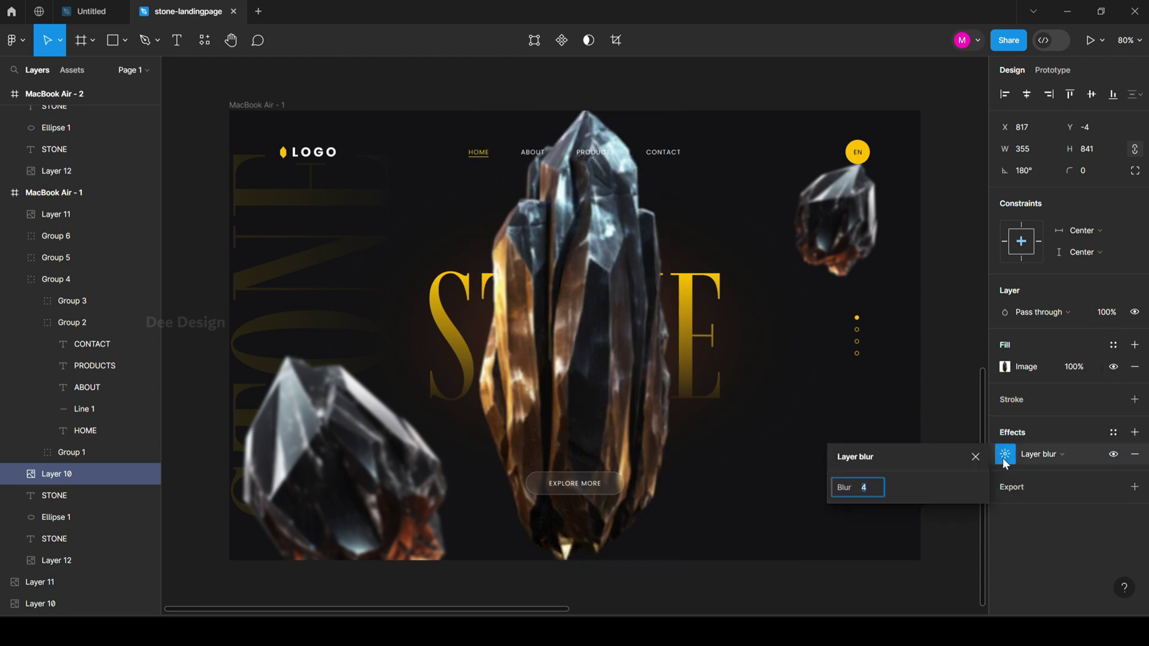
left_click_drag(858, 488, 1124, 462)
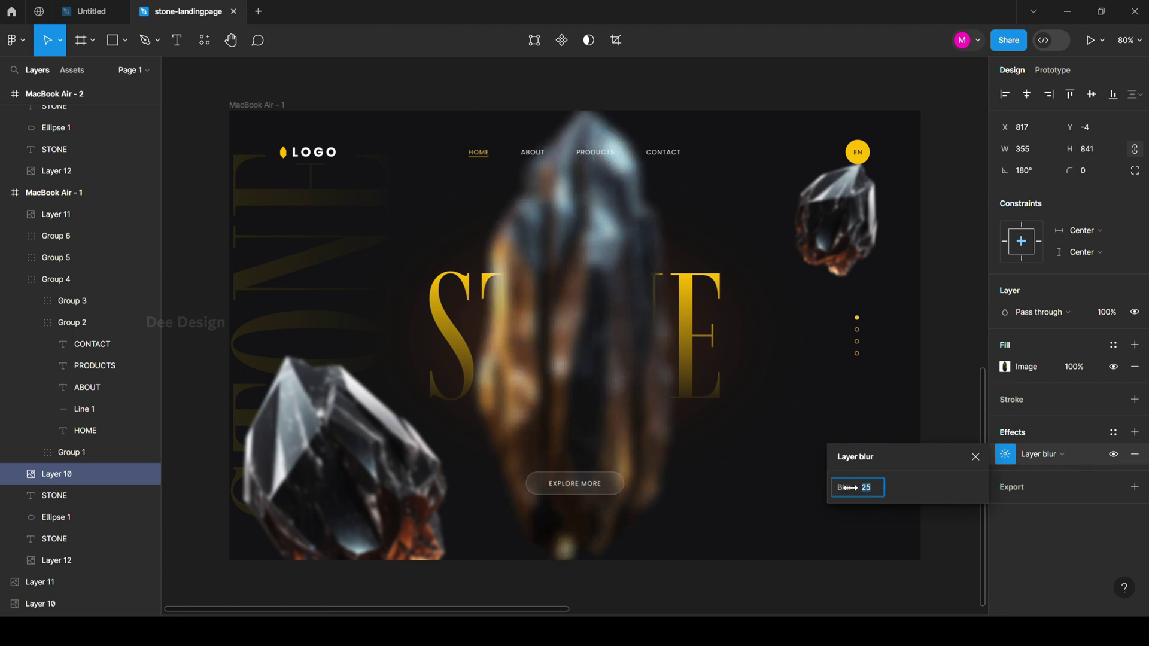
left_click(711, 81)
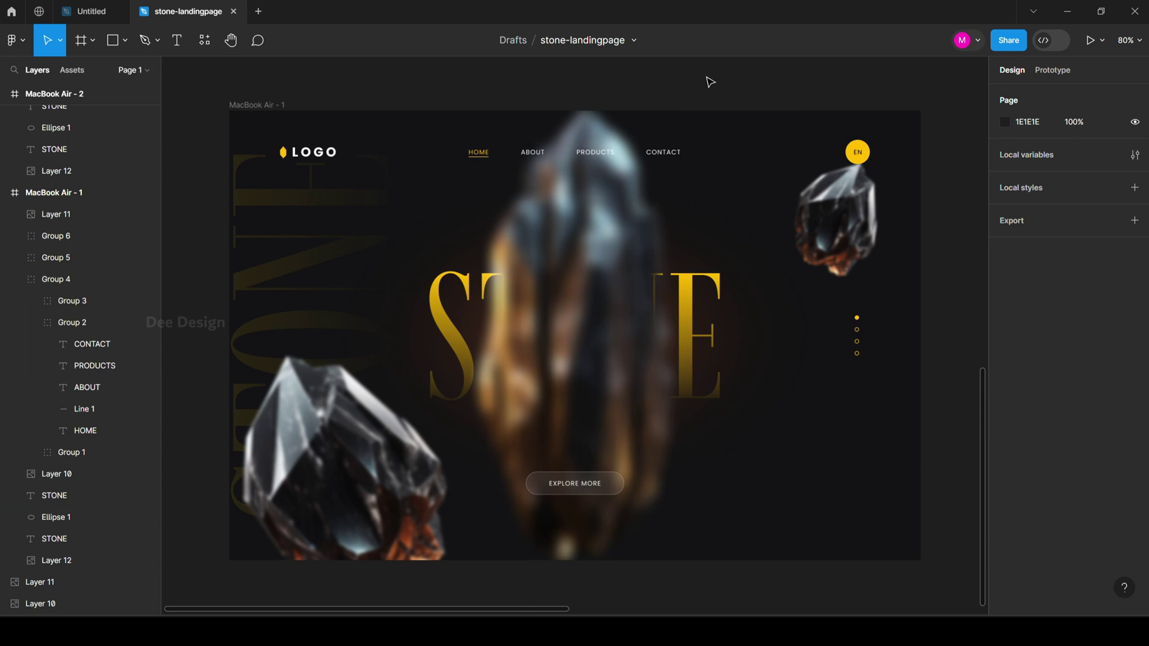
Step: Add a prototype connection from MacBook Air - 1 to MacBook Air - 2 with the On click trigger and Navigate to action
scroll(416, 209, "down", 10, "ctrl")
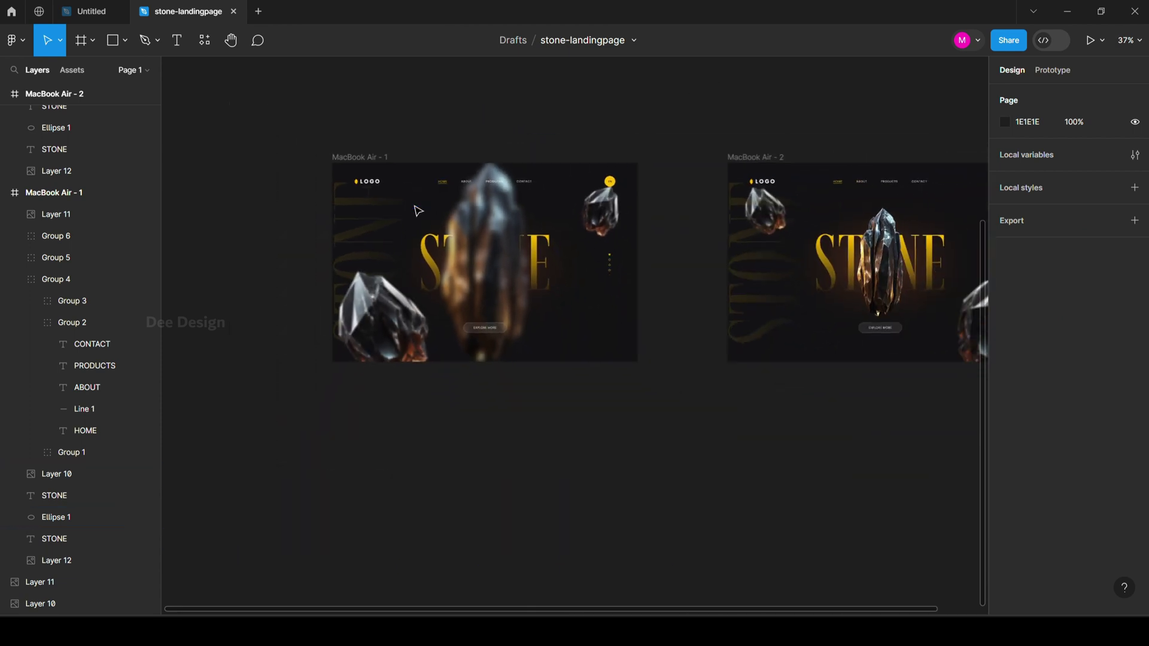
scroll(419, 210, "down", 1, "ctrl")
left_click(389, 173)
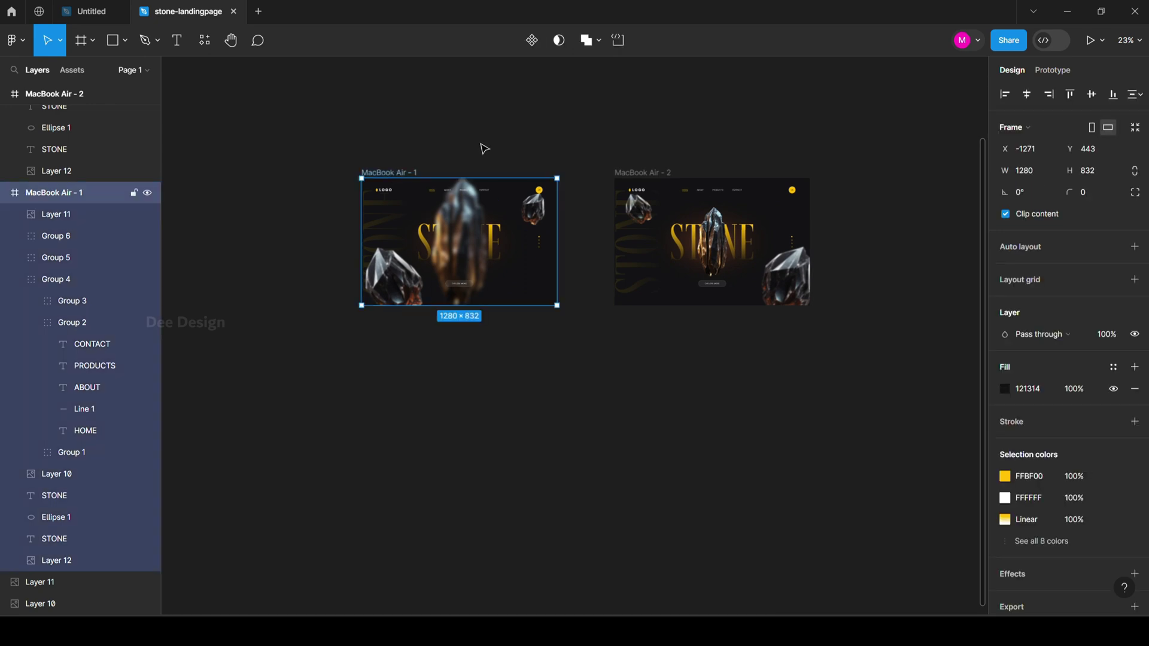
left_click(1052, 70)
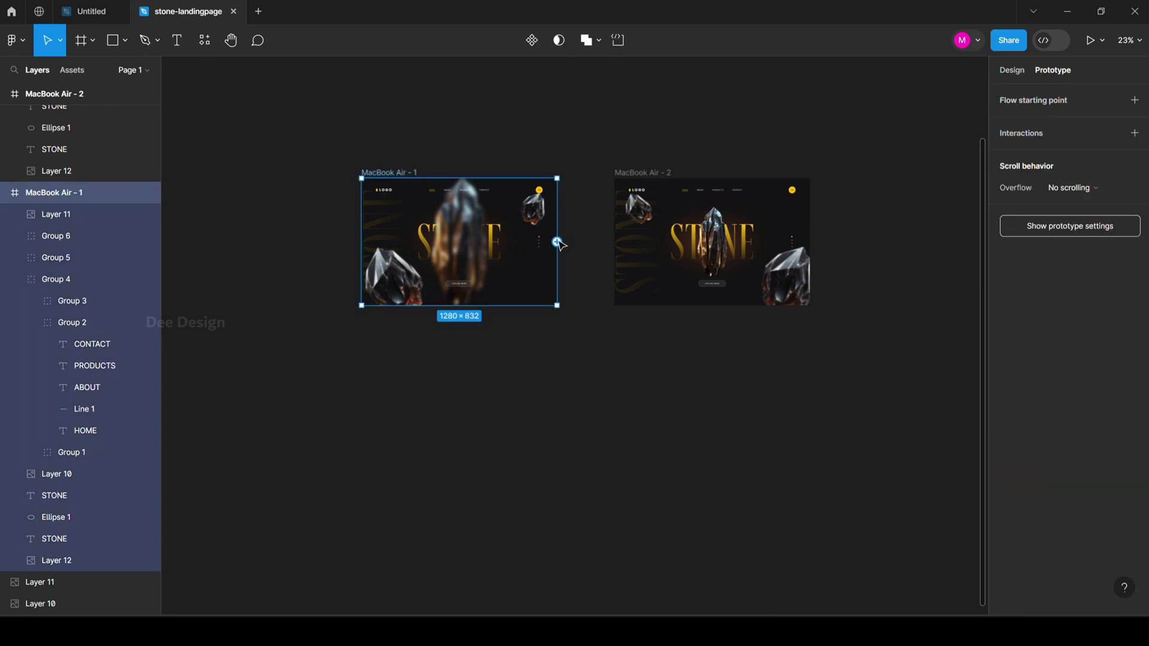
left_click_drag(559, 243, 612, 250)
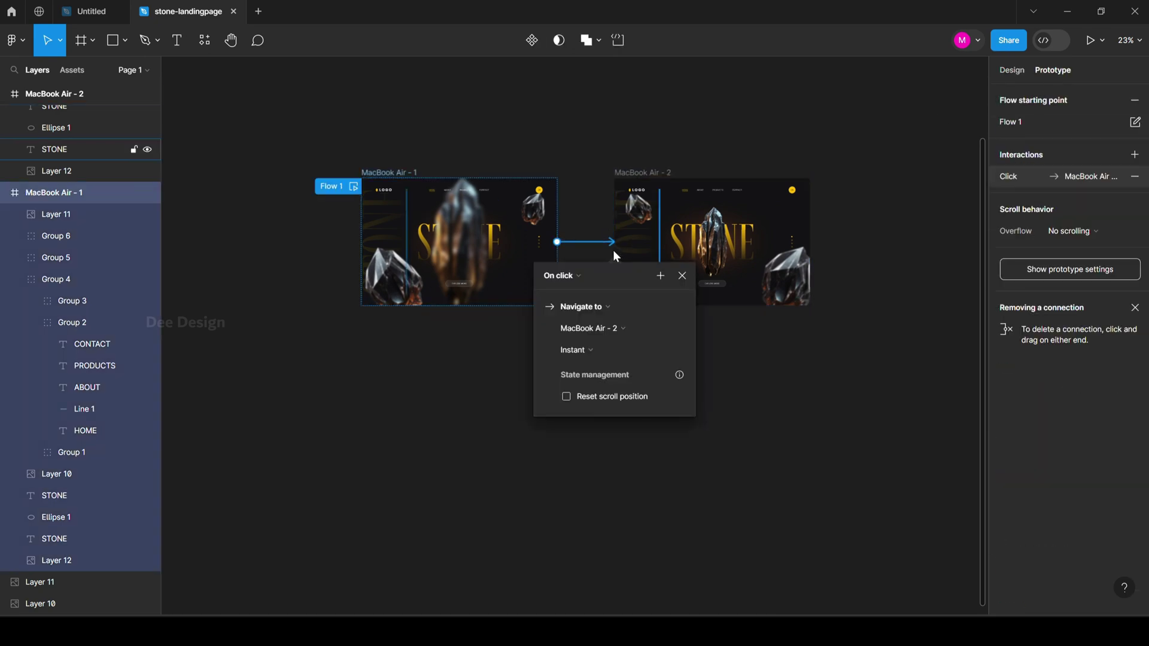
left_click(578, 274)
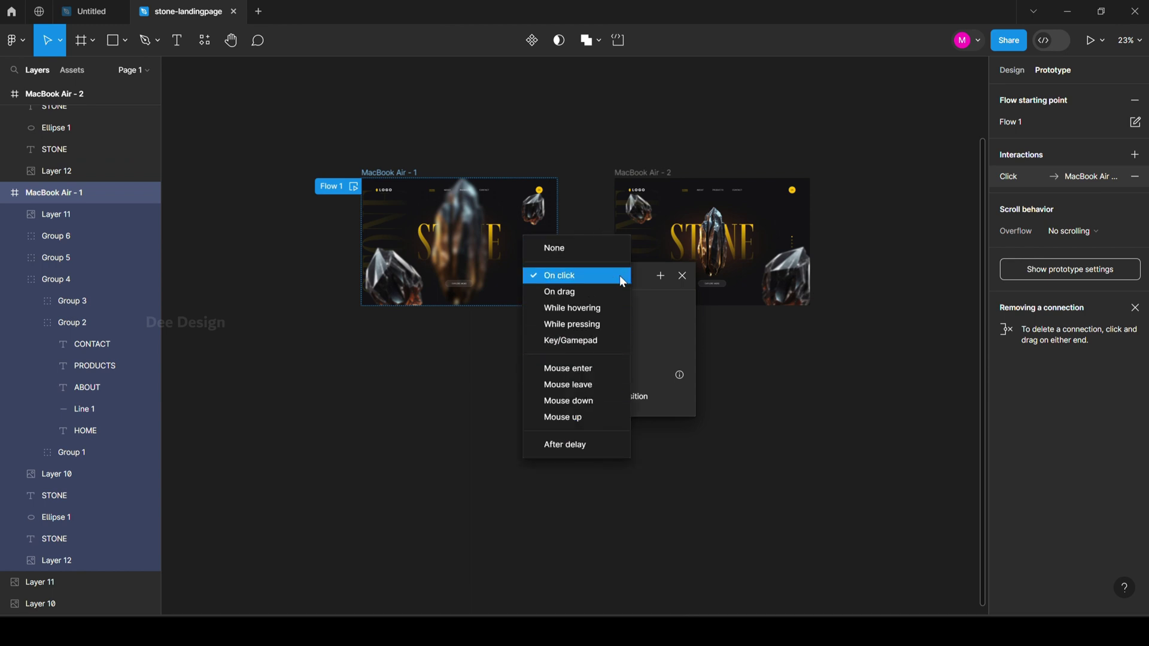
left_click(599, 276)
left_click(596, 312)
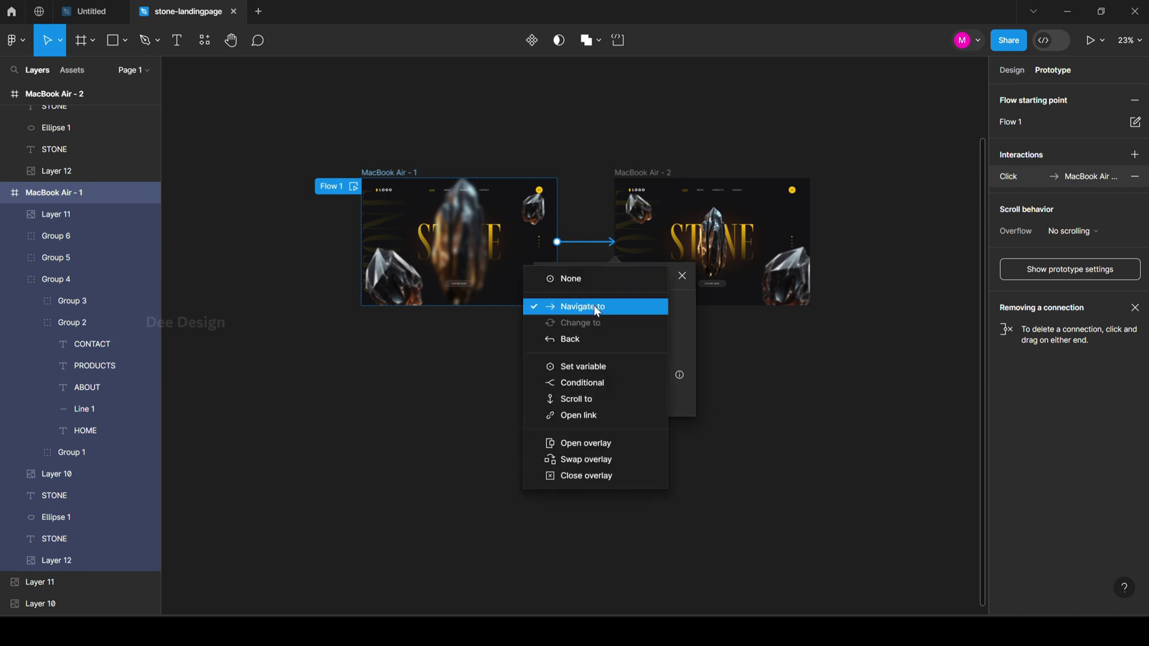
left_click(594, 305)
Step: Set the connection's animation to Smart animate with a duration of 2000 ms
left_click(596, 350)
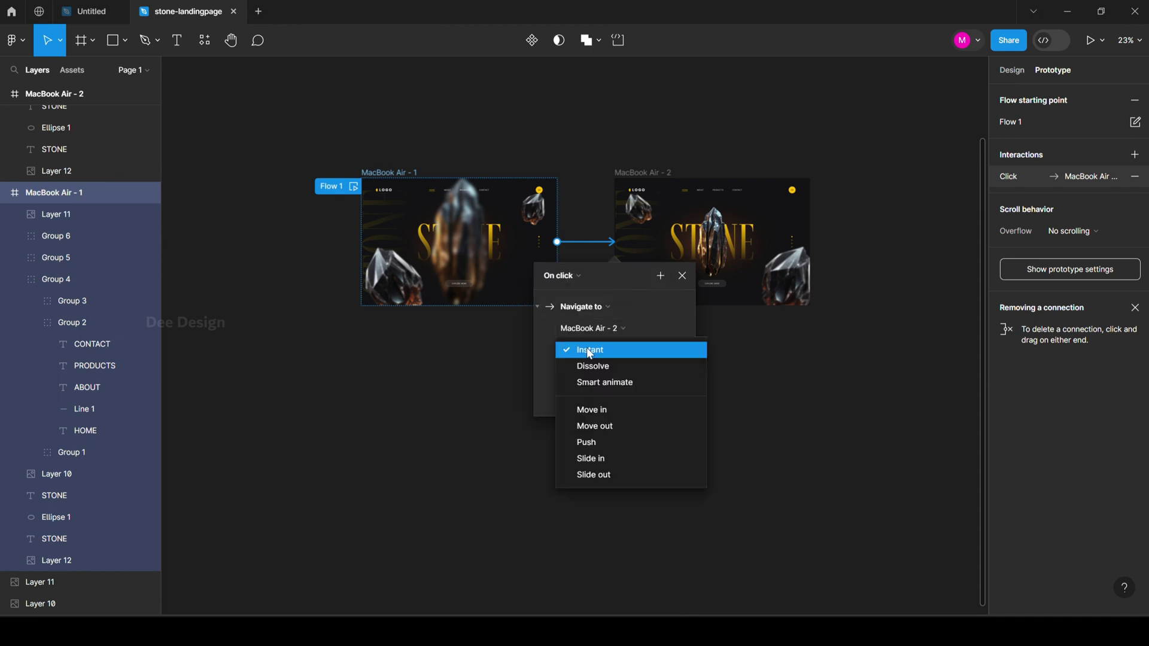
left_click(599, 380)
left_click(653, 375)
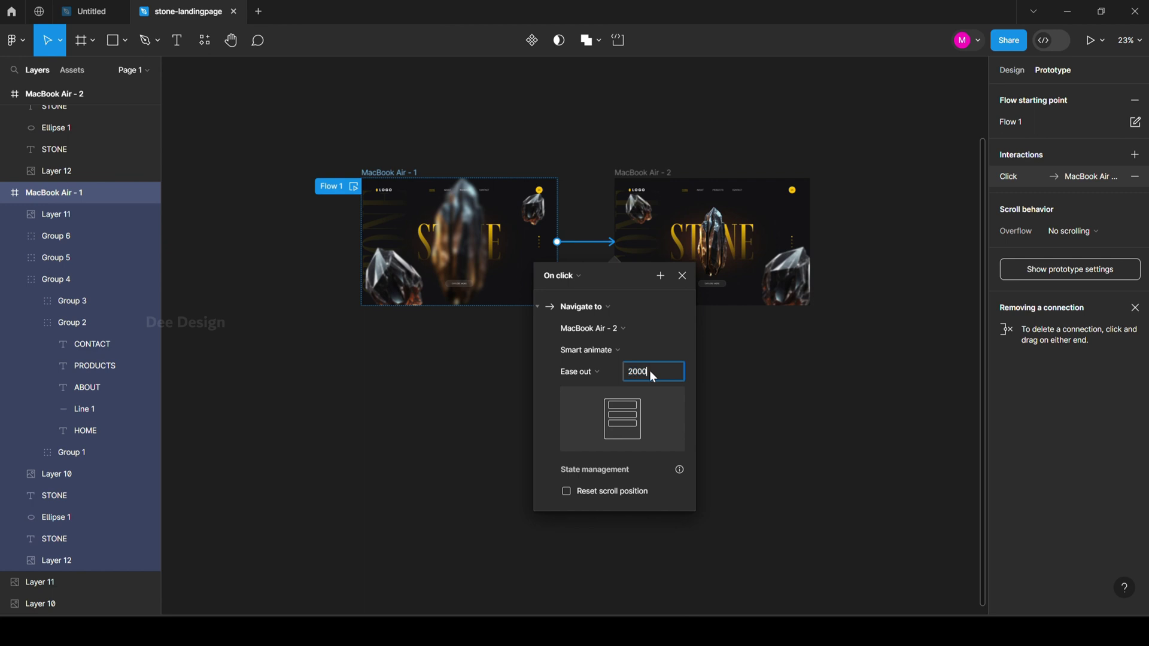
key("Return")
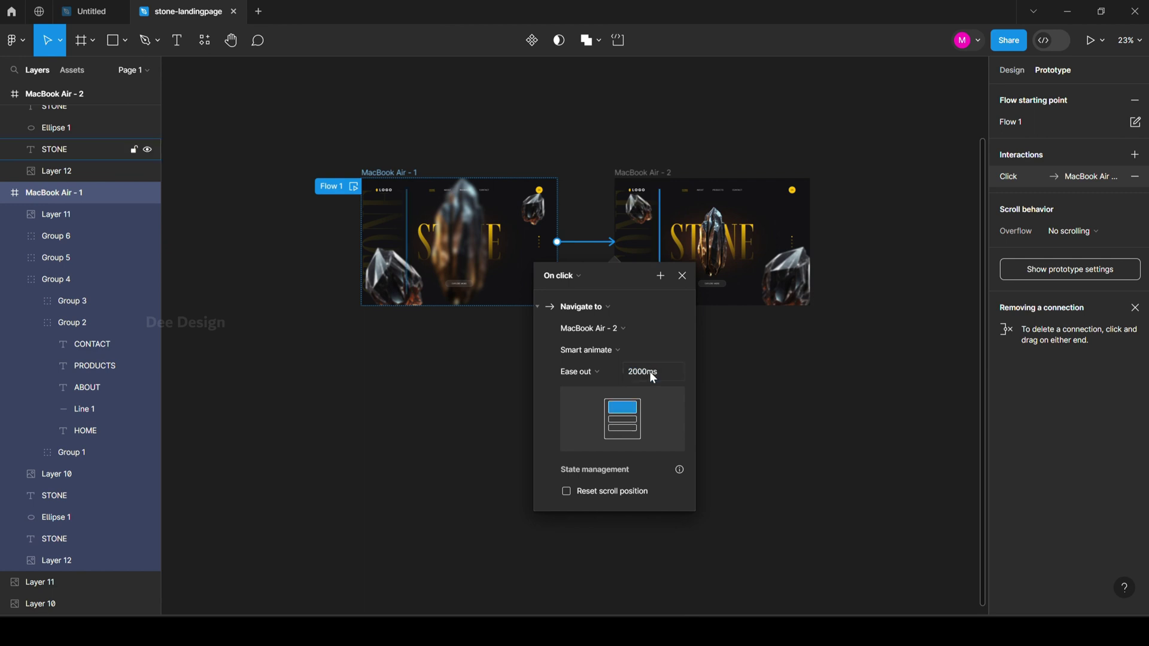
left_click(775, 366)
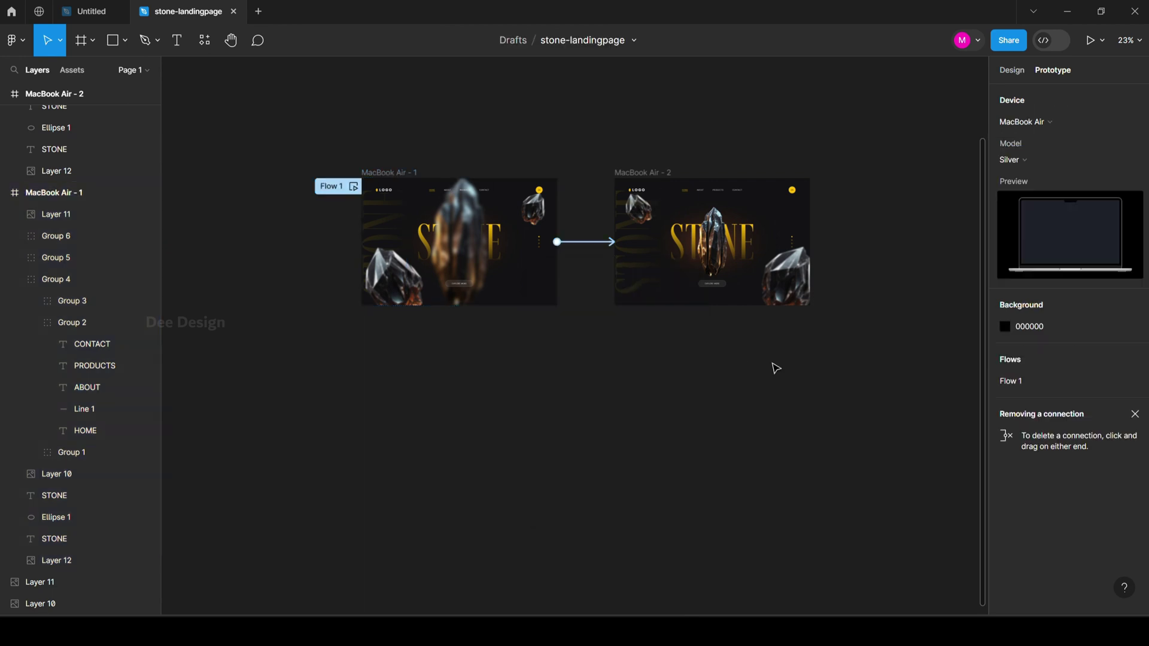
Step: Preview the prototype and play the transition between the two frames, going back to replay it
left_click(1087, 42)
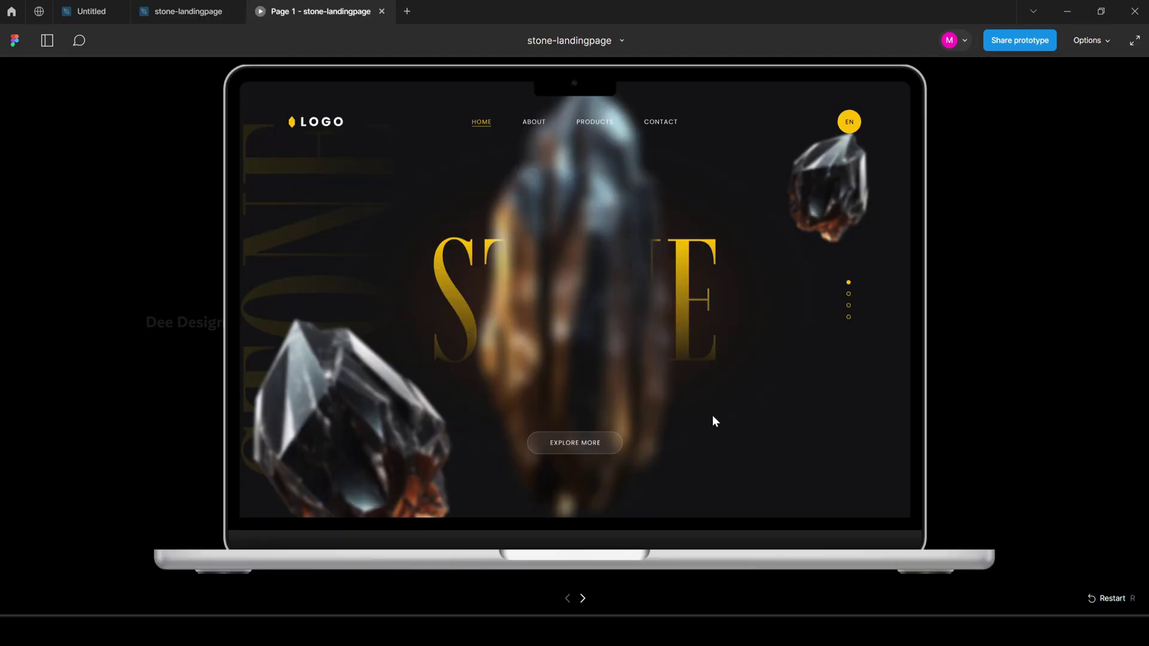
left_click(701, 426)
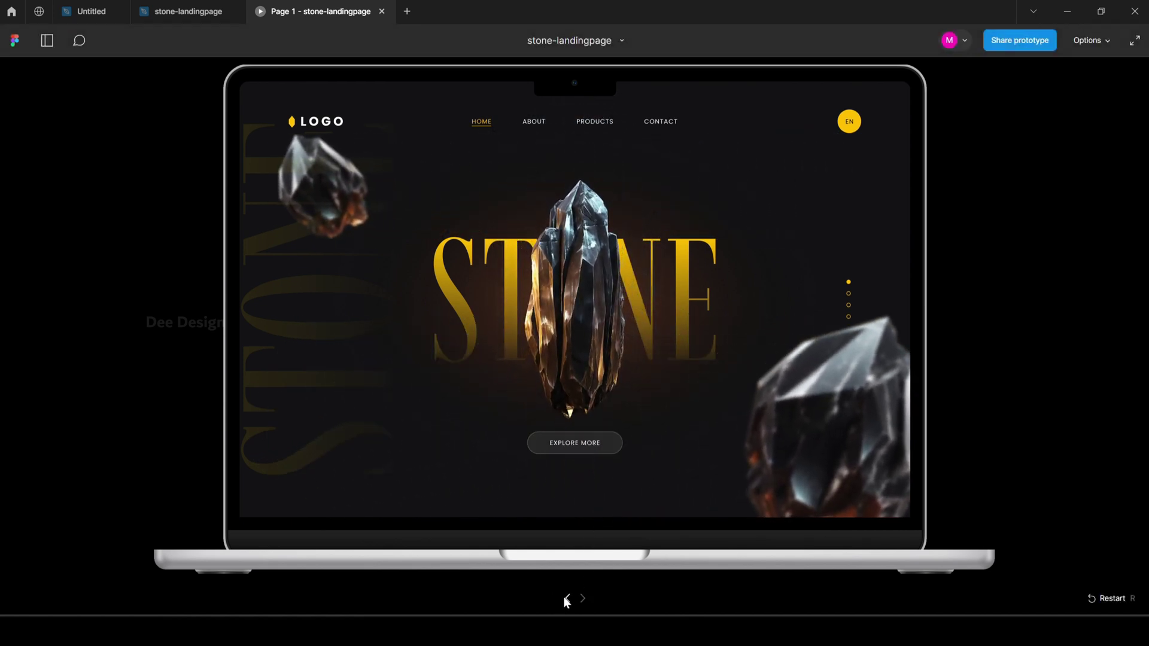
left_click(567, 598)
left_click(760, 432)
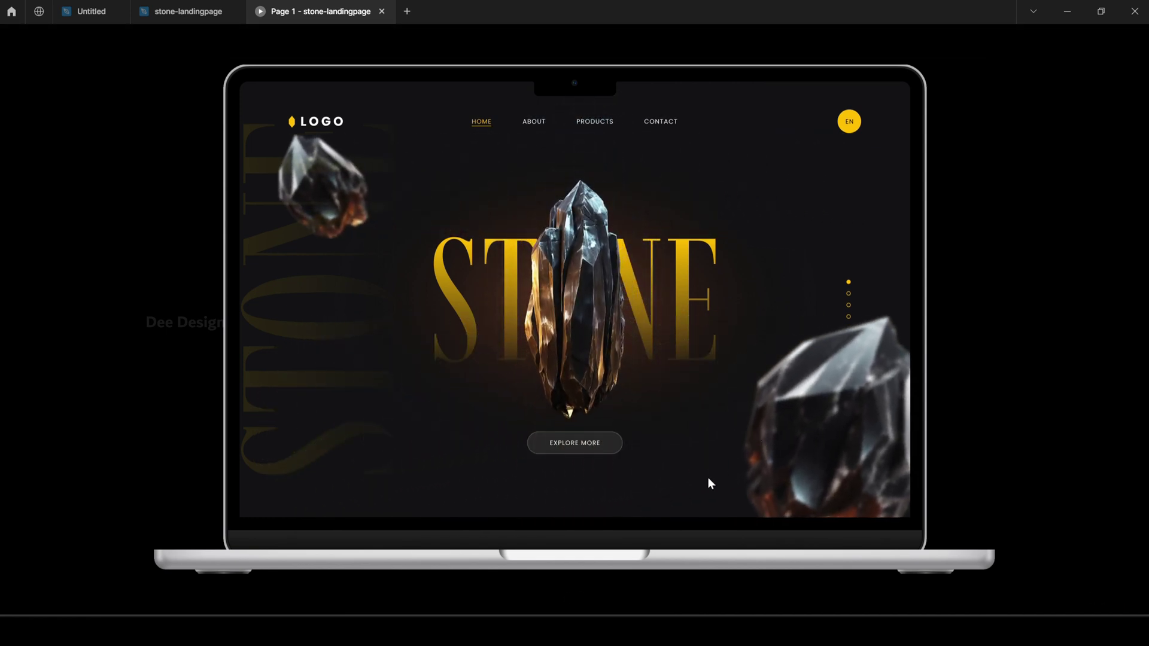
Step: Return to the design file and set the central STONE title's layer opacity to 0% in the MacBook Air - 1 frame
left_click(174, 12)
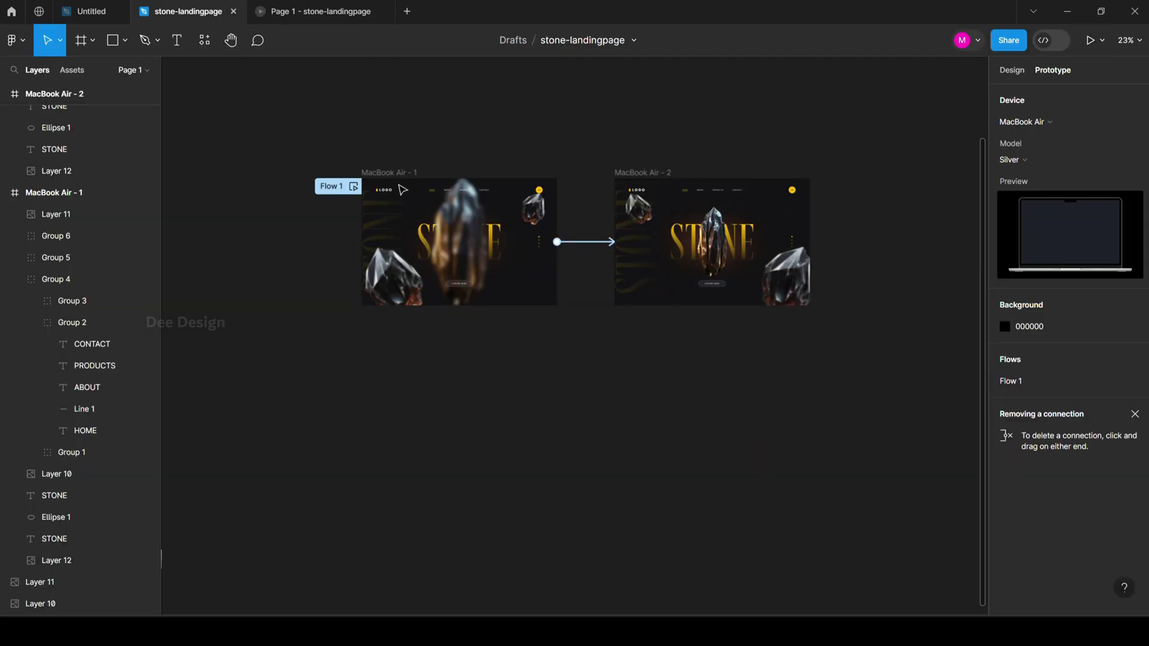
left_click(372, 172)
scroll(358, 216, "up", 3)
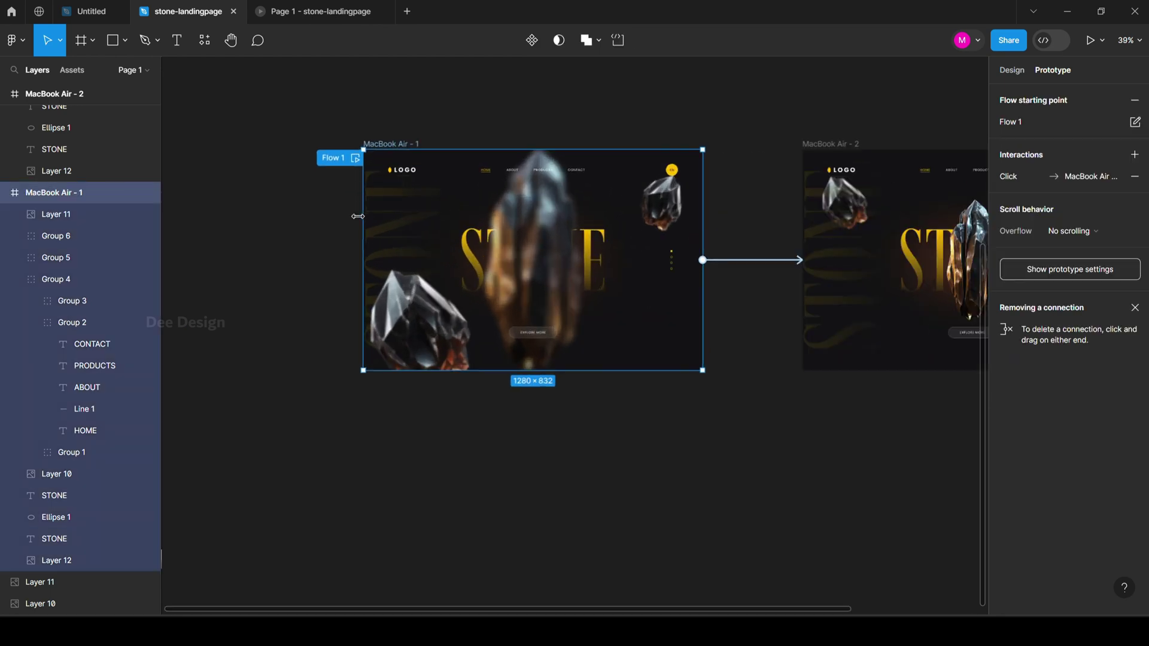
scroll(459, 188, "up", 3)
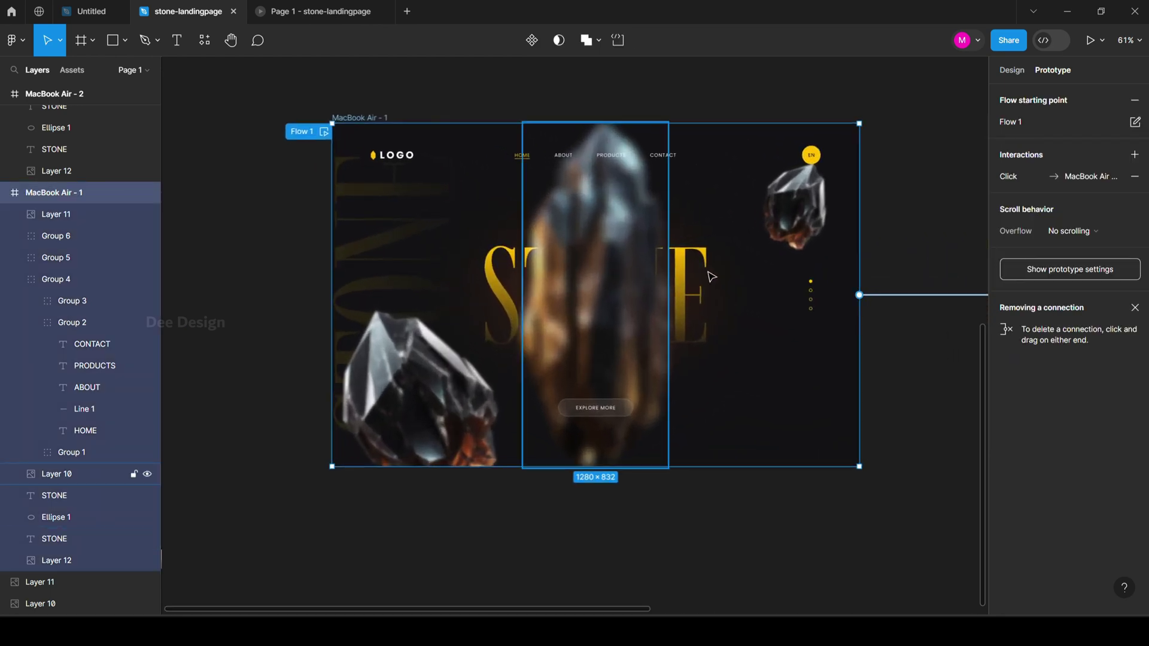
left_click(706, 258)
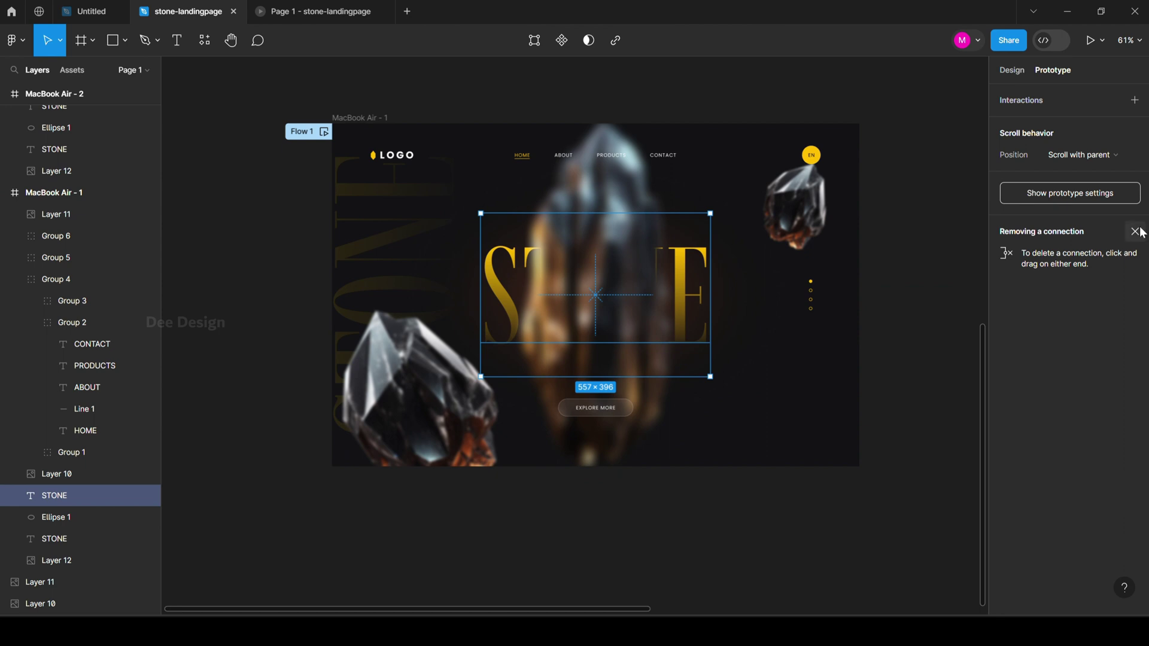
left_click(1014, 71)
left_click(1114, 314)
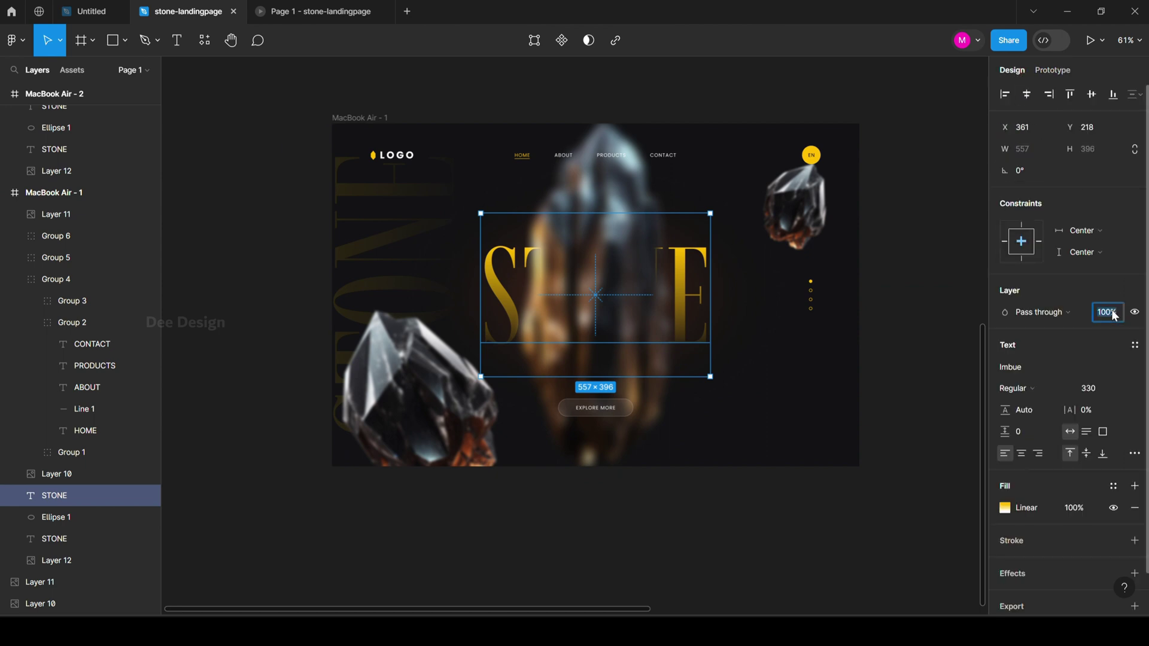
type("0")
key("Return")
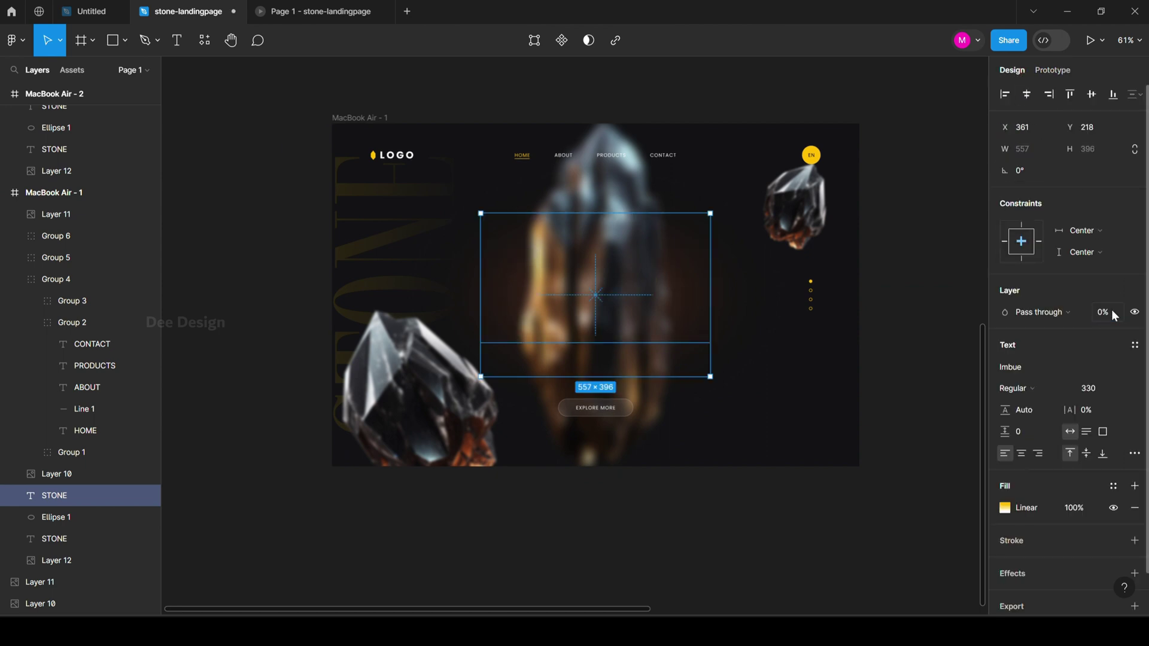
left_click(890, 245)
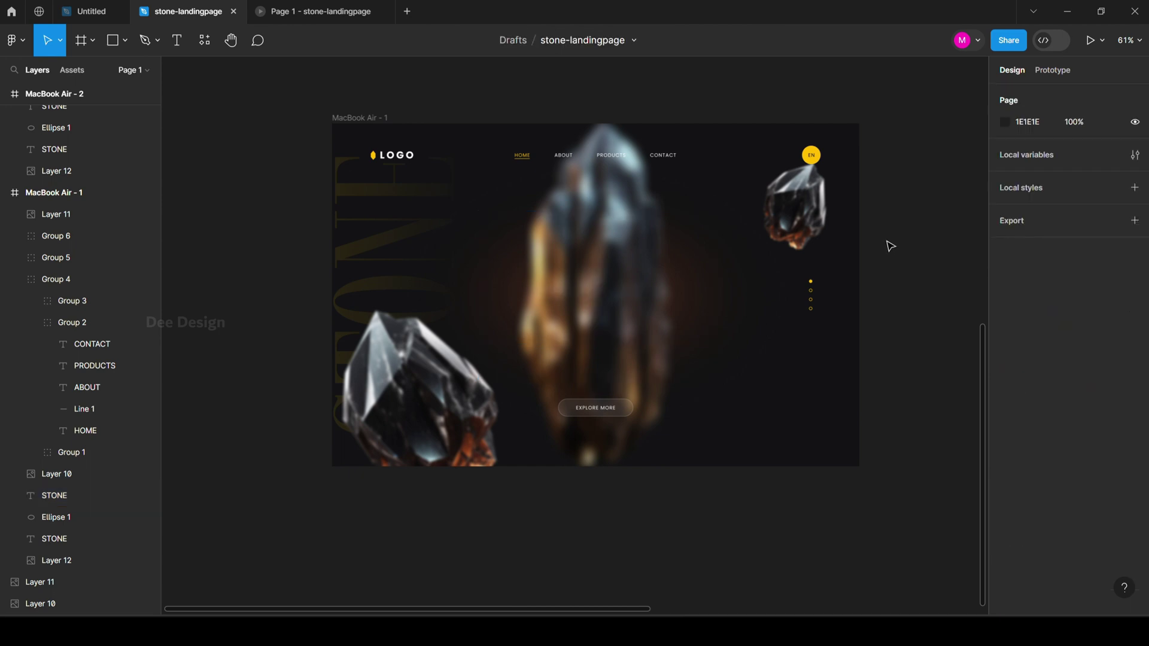
Step: Replay the prototype preview to check the transition with the hidden STONE title
scroll(411, 272, "down", 5)
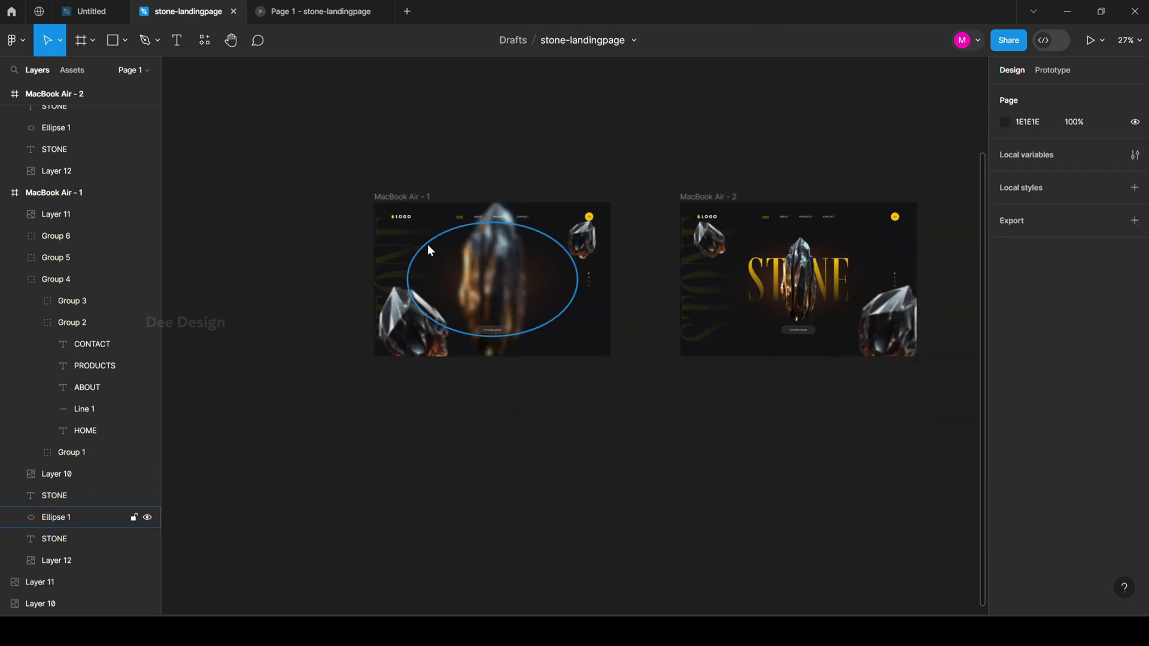
left_click(306, 12)
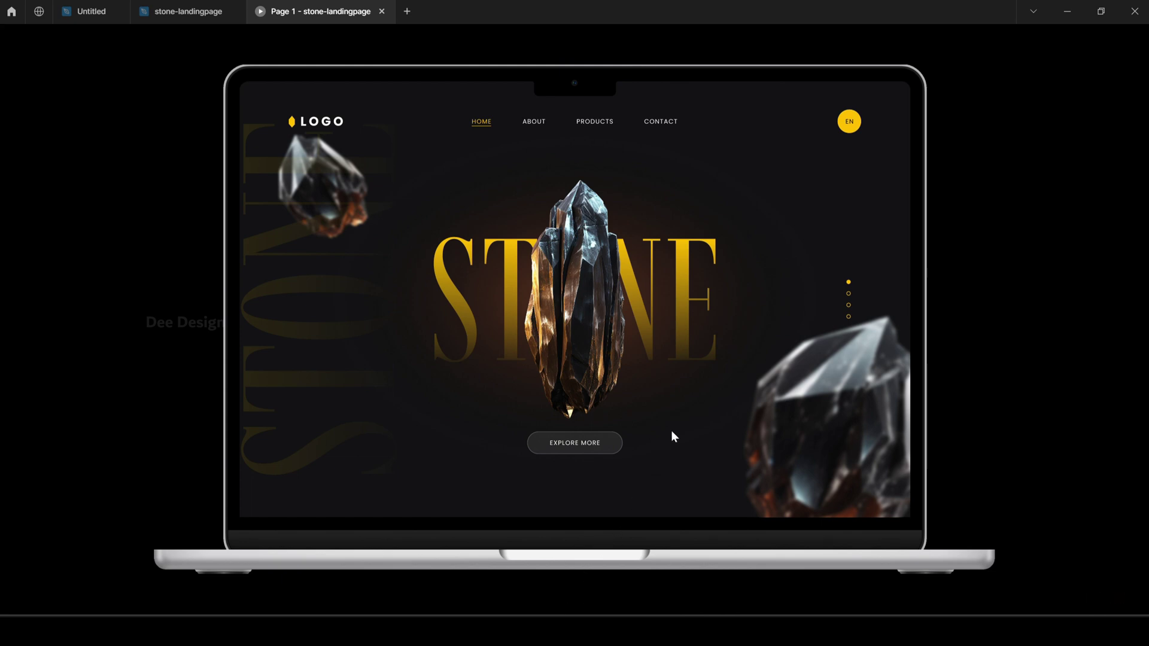
left_click(560, 601)
Step: Return to the design file and change the trigger of the MacBook Air - 1 to MacBook Air - 2 connection to After delay
left_click(149, 11)
left_click(420, 196)
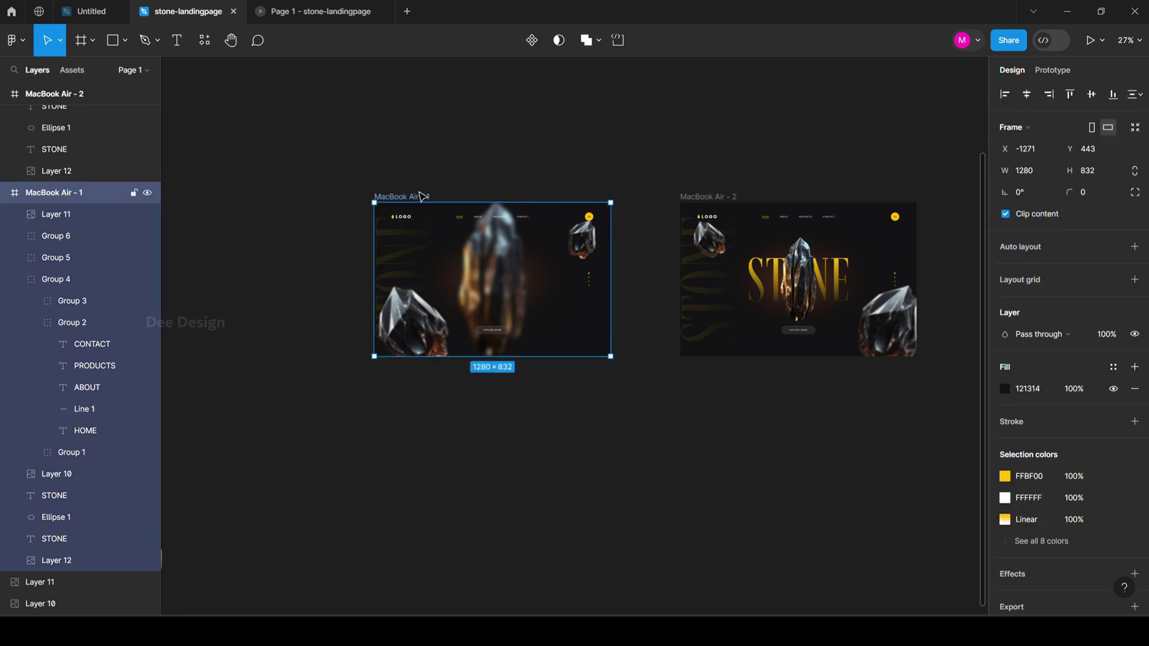
left_click(1053, 70)
left_click(643, 280)
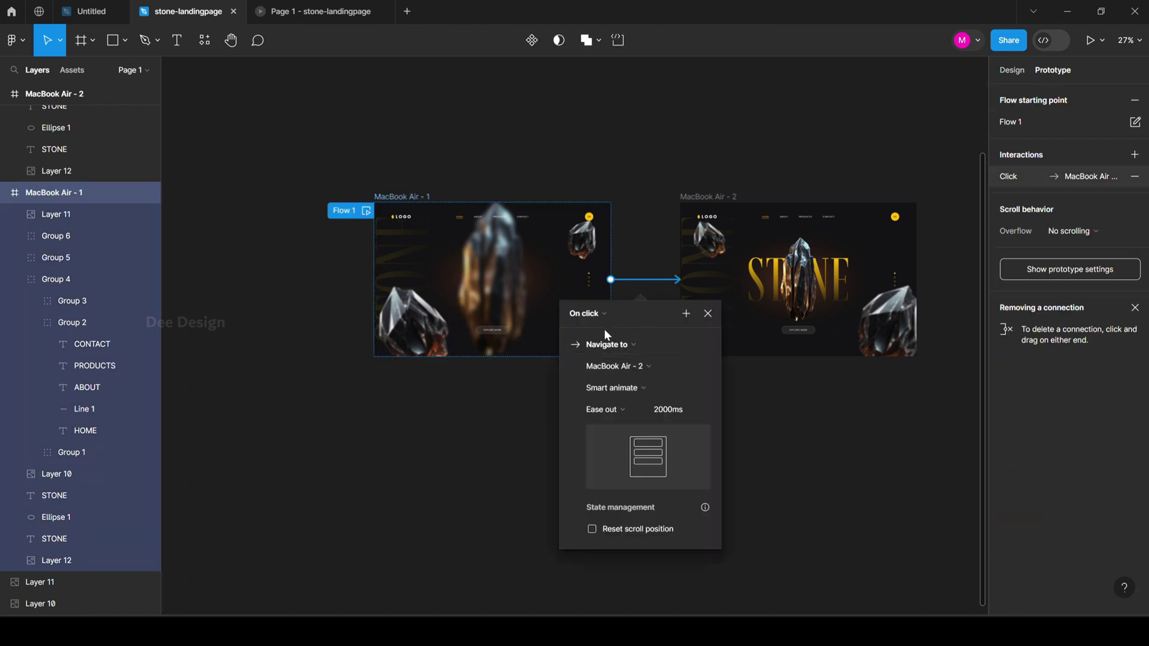
left_click(595, 315)
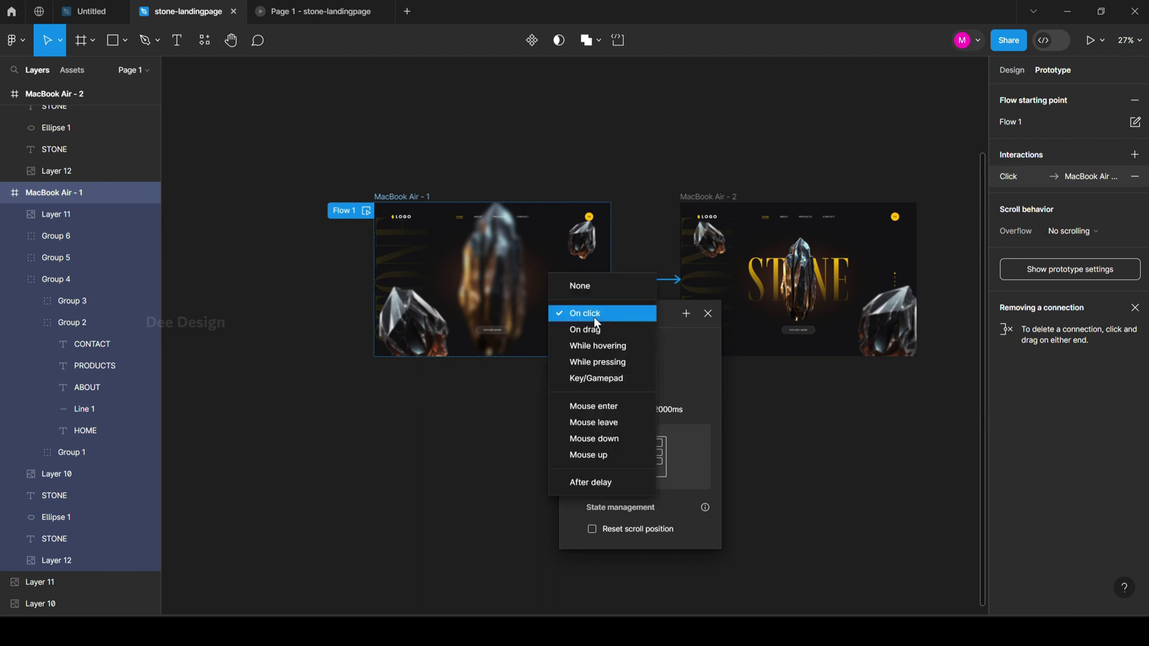
left_click(610, 484)
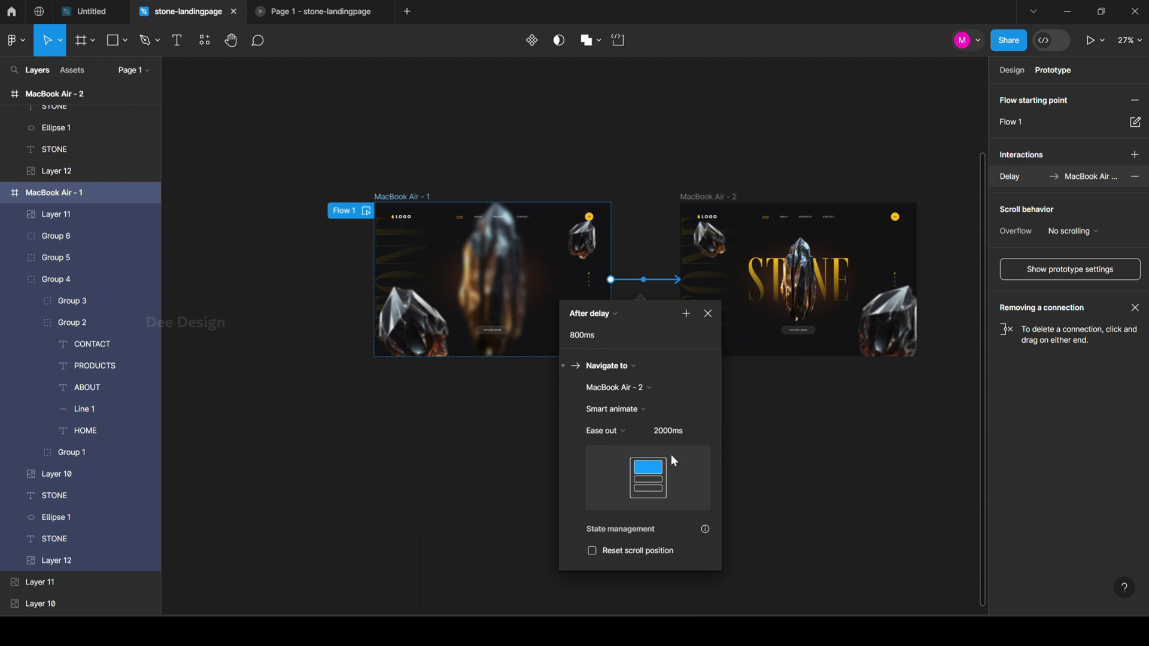
Step: Set the connection's animation curve to Gentle with a duration of 2000 ms
left_click(613, 431)
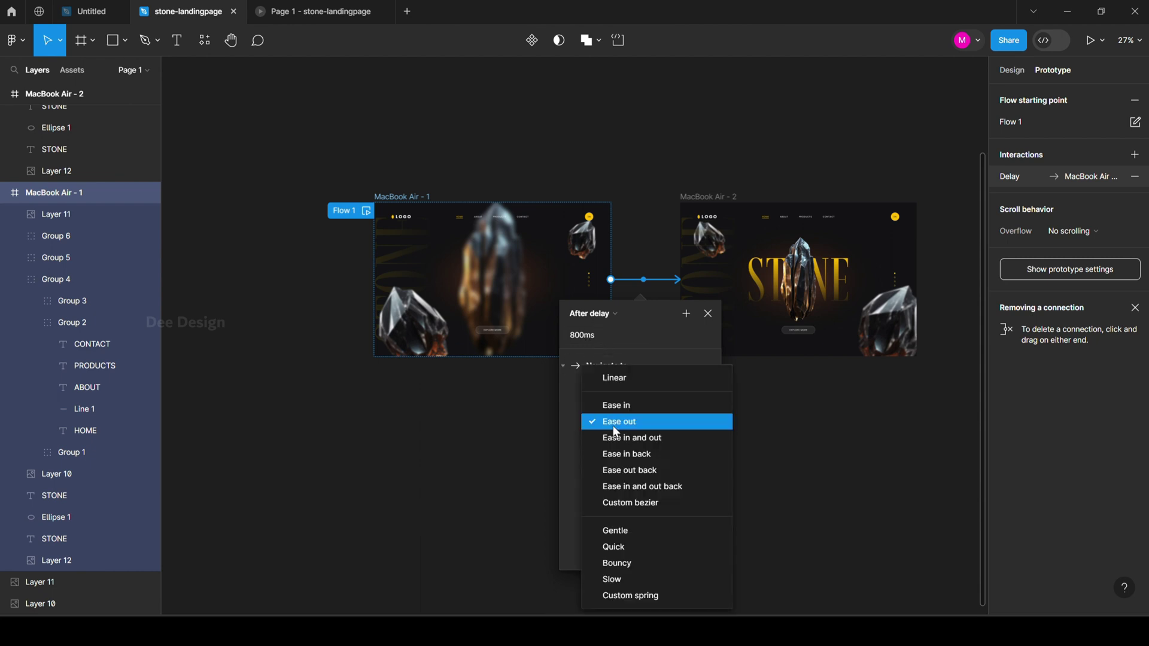
left_click(627, 528)
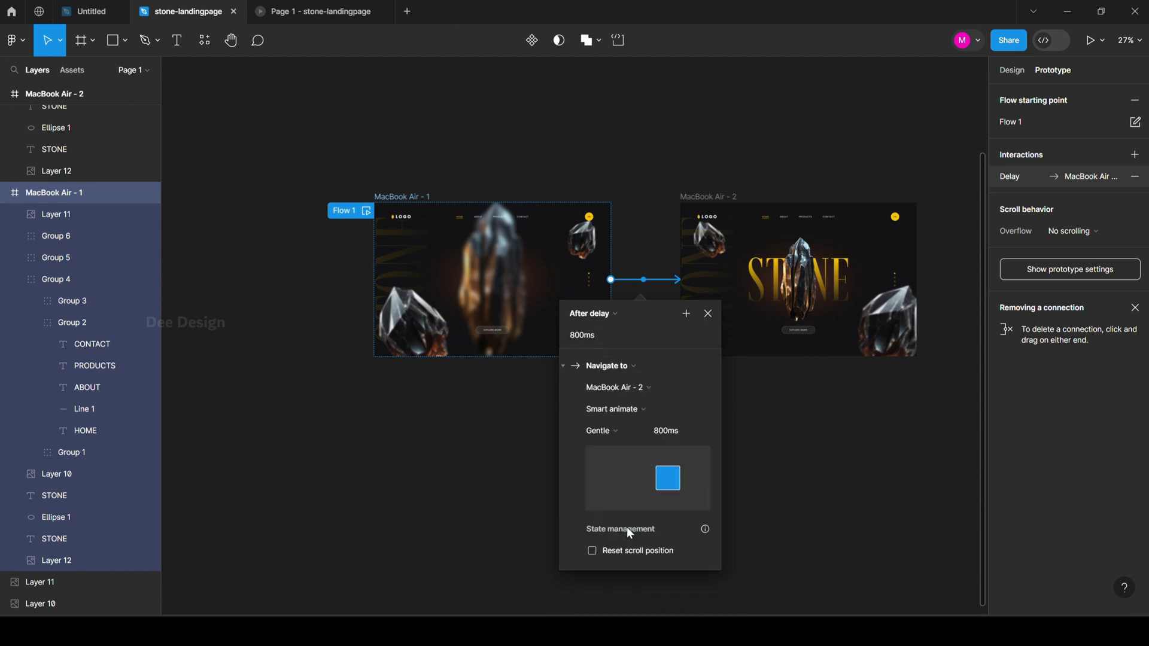
left_click(685, 426)
type("2000")
key("Return")
left_click(777, 429)
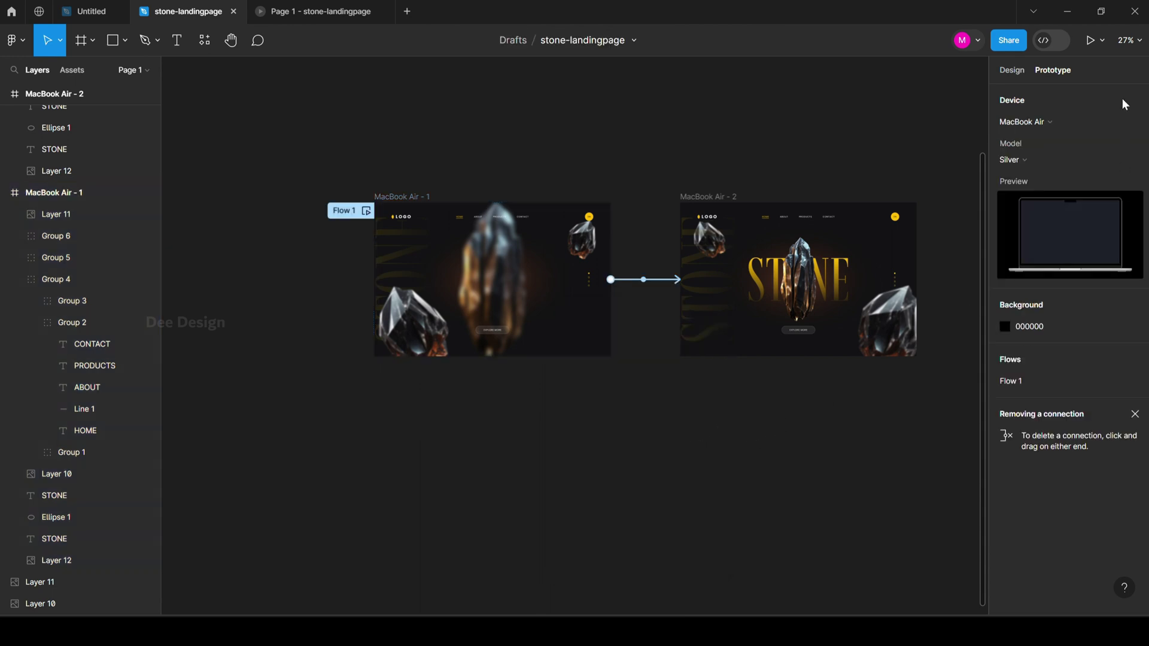
Step: Preview the prototype with the delayed Gentle transition, going back to the first frame to replay it
left_click(337, 12)
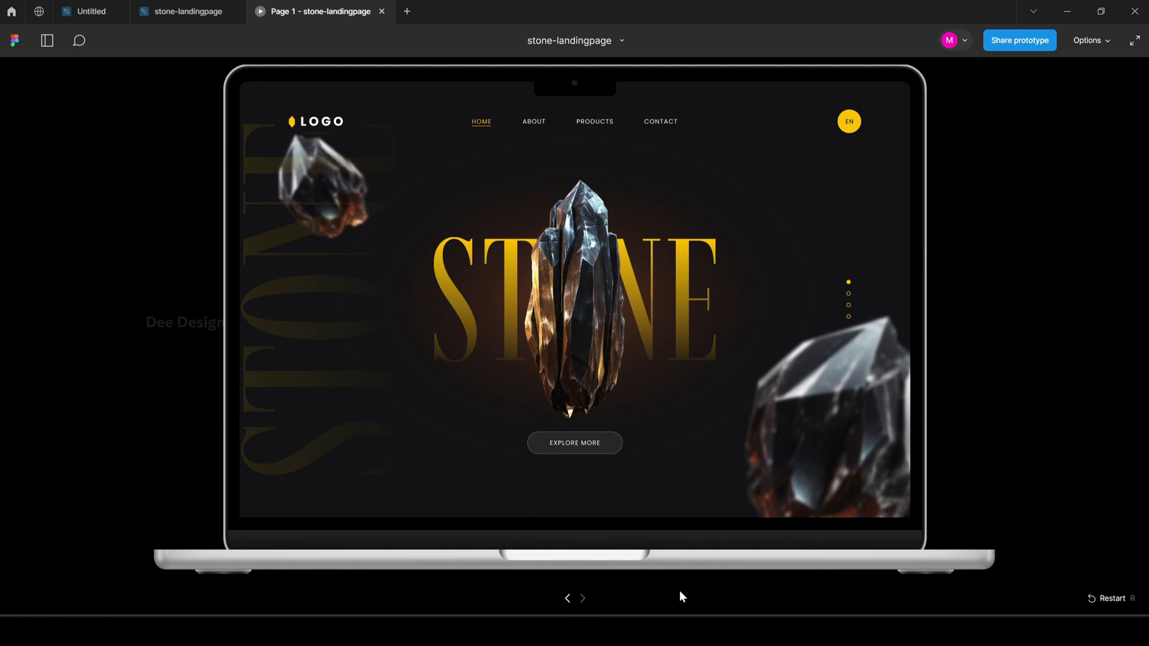
left_click(567, 598)
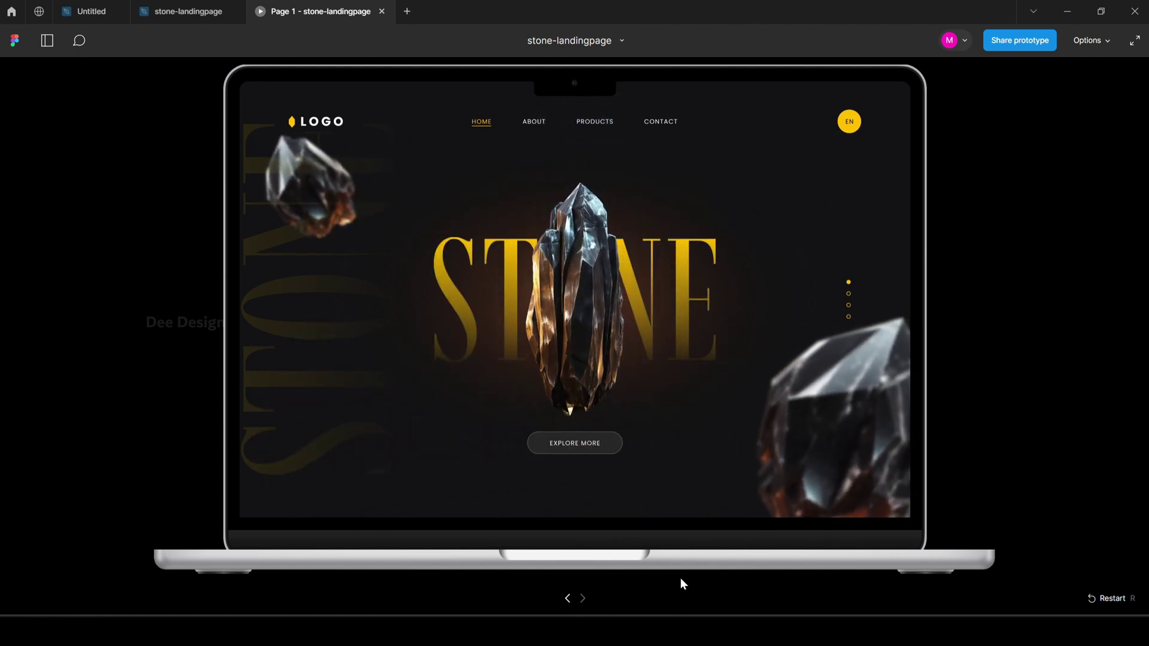
left_click(568, 599)
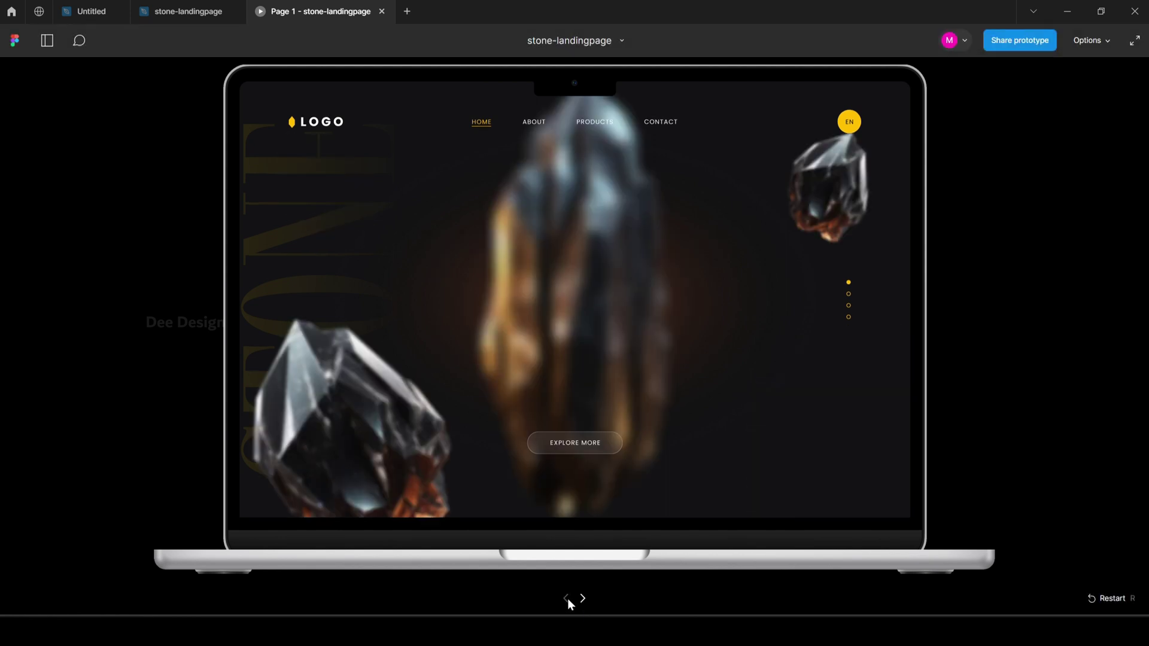